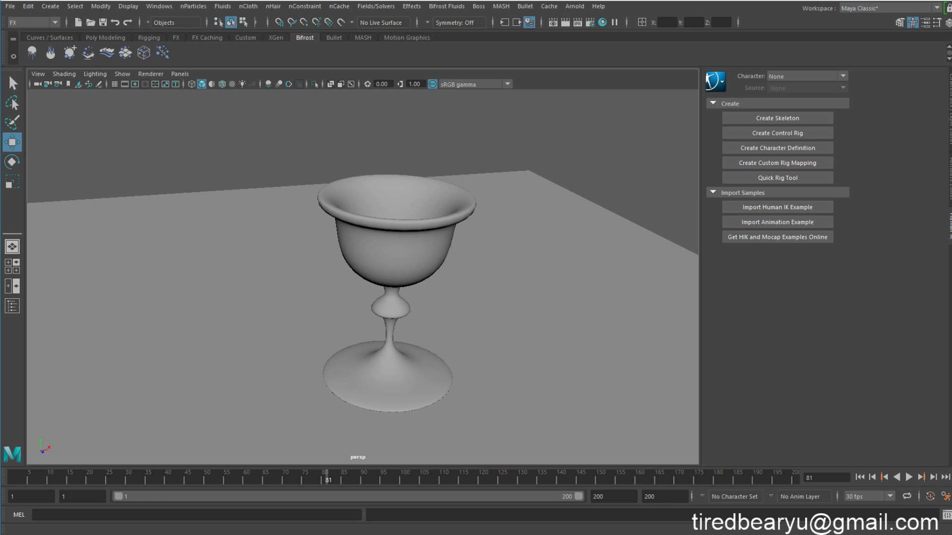
- Select the goblet and open the option settings for the nParticles Fill Object command
{"action": "middle_click_drag", "start_coordinate": [416, 202], "coordinate": [312, 189], "text": "alt"}
{"action": "left_click_drag", "start_coordinate": [346, 194], "coordinate": [354, 208], "text": "alt"}
{"action": "middle_click_drag", "start_coordinate": [358, 204], "coordinate": [412, 229], "text": "alt"}
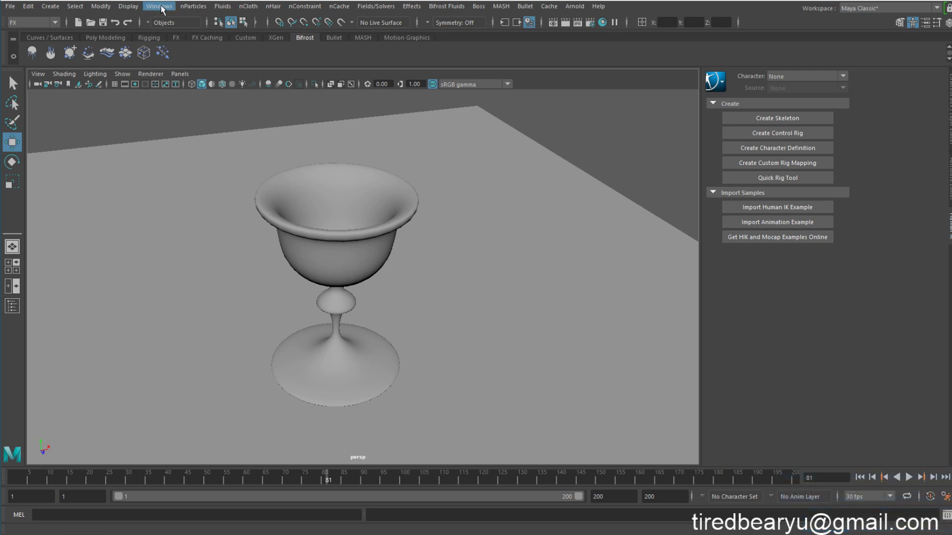
{"action": "left_click", "coordinate": [343, 224]}
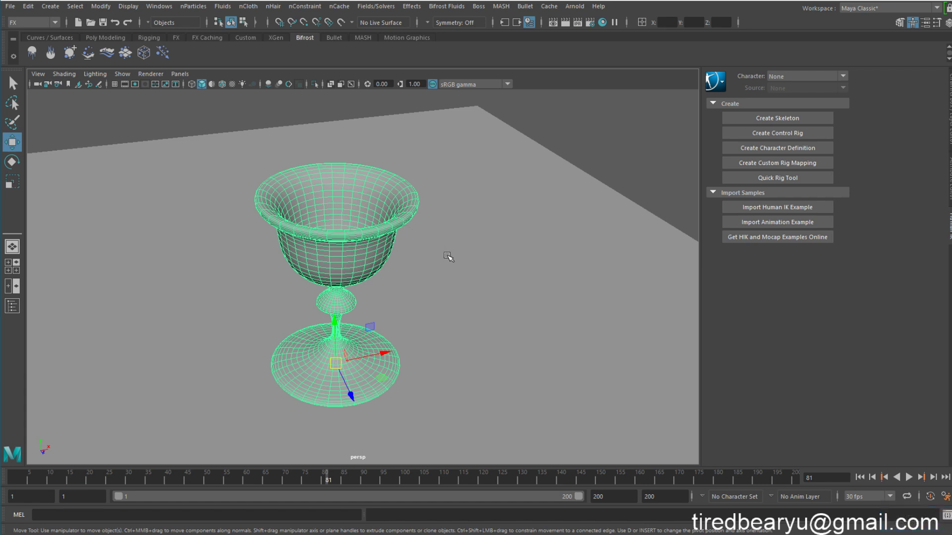
{"action": "double_click", "coordinate": [43, 24]}
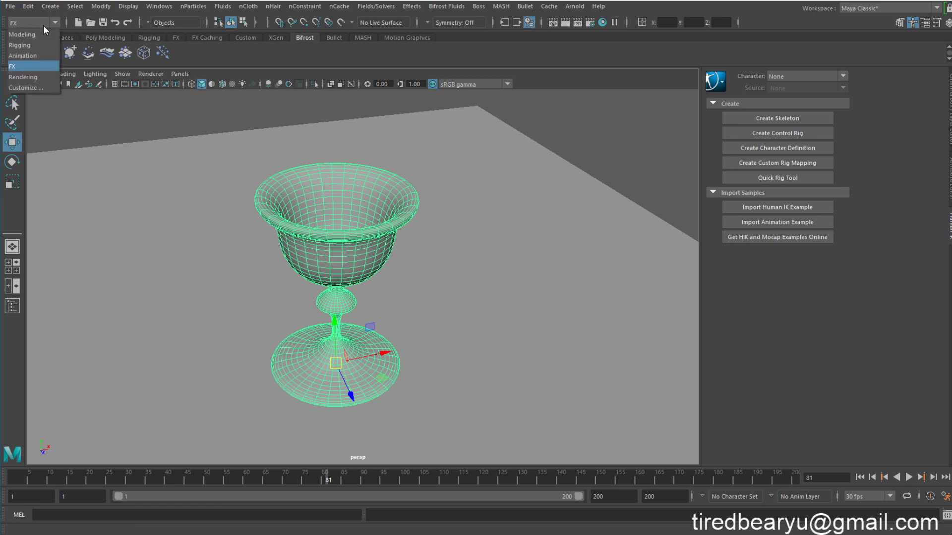
{"action": "left_click", "coordinate": [222, 8]}
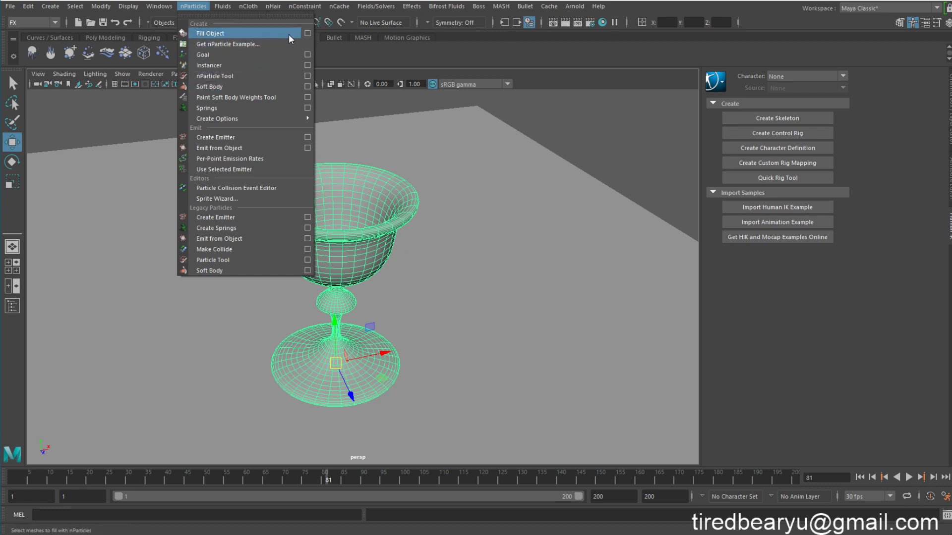
{"action": "left_click", "coordinate": [307, 34]}
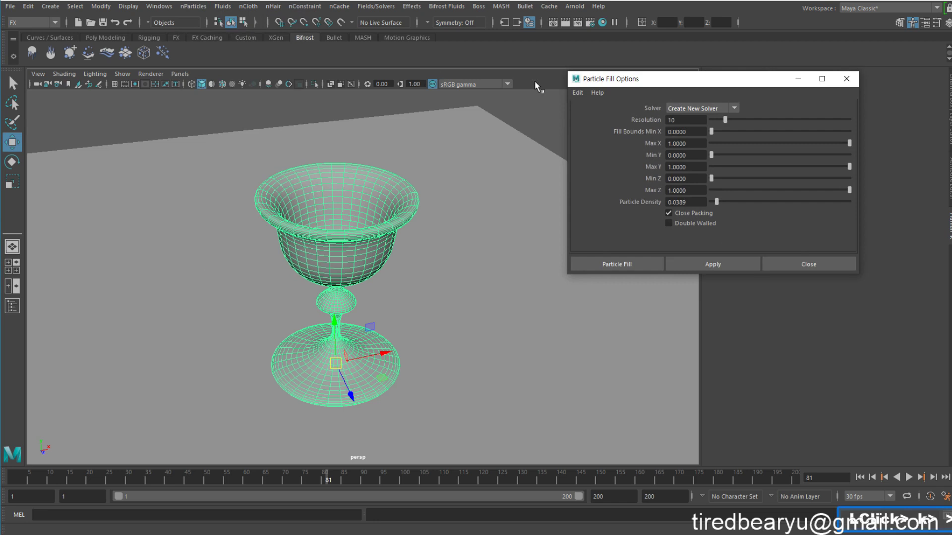
- Reset the particle fill options to their default settings
{"action": "left_click", "coordinate": [577, 93]}
{"action": "left_click", "coordinate": [578, 94]}
{"action": "left_click", "coordinate": [580, 94]}
{"action": "left_click", "coordinate": [592, 114]}
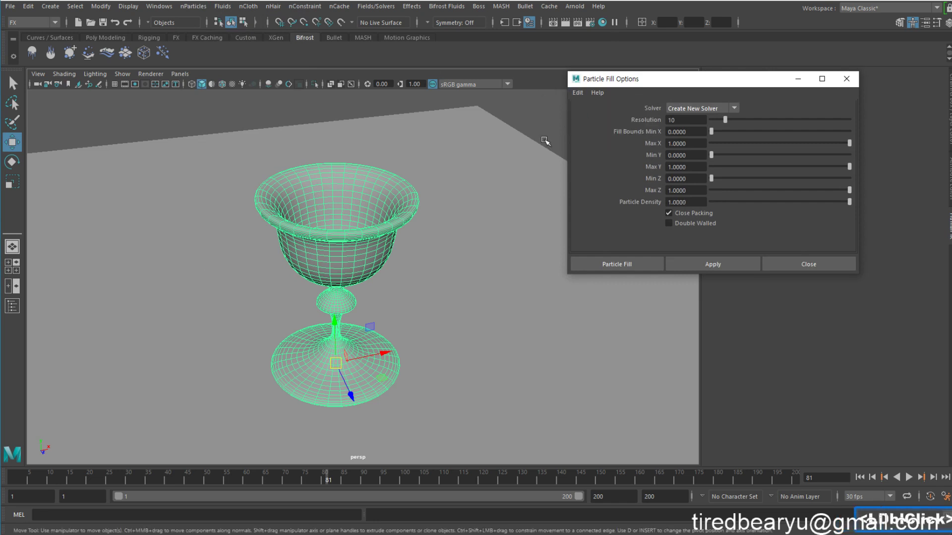
- Try to fill the goblet with nParticles at resolution 10 and particle density 1, with Double Walled off
{"action": "middle_click_drag", "start_coordinate": [461, 199], "coordinate": [430, 188], "text": "alt"}
{"action": "left_click_drag", "start_coordinate": [431, 189], "coordinate": [423, 170], "text": "alt"}
{"action": "right_click_drag", "start_coordinate": [422, 170], "coordinate": [484, 168], "text": "alt"}
{"action": "middle_click_drag", "start_coordinate": [485, 168], "coordinate": [500, 160], "text": "alt"}
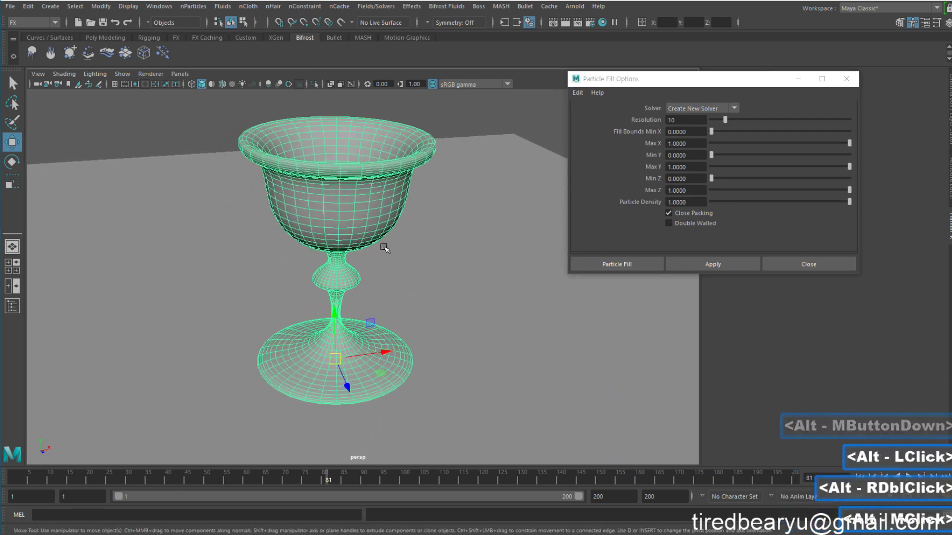
{"action": "middle_click_drag", "start_coordinate": [361, 271], "coordinate": [362, 296], "text": "alt"}
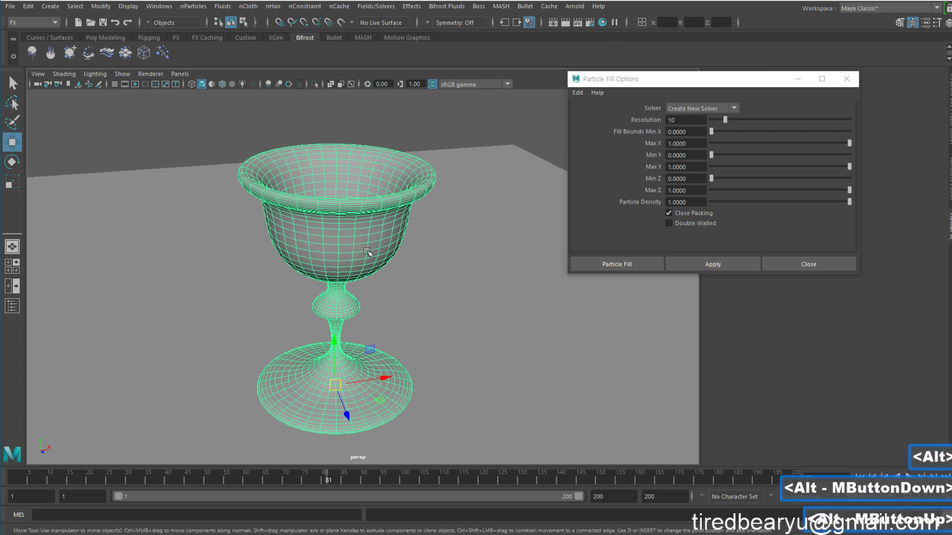
{"action": "left_click_drag", "start_coordinate": [433, 218], "coordinate": [437, 235], "text": "alt"}
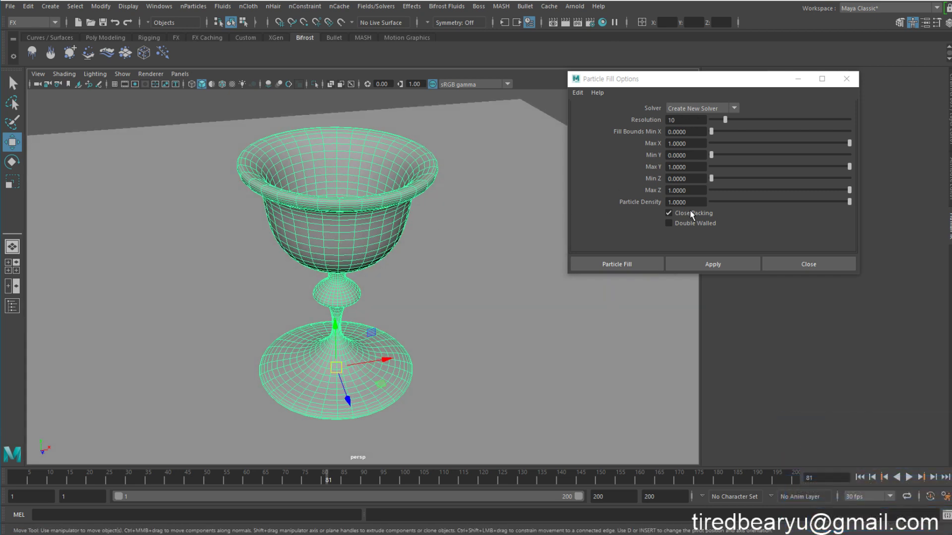
{"action": "left_click", "coordinate": [709, 264]}
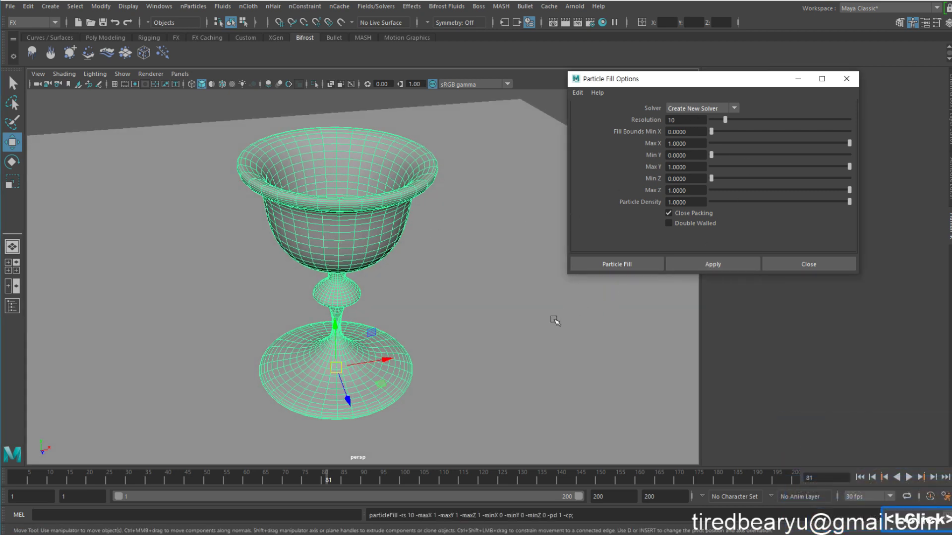
- Open the Outliner to check the scene objects and undo the particle fill
{"action": "left_click", "coordinate": [13, 306]}
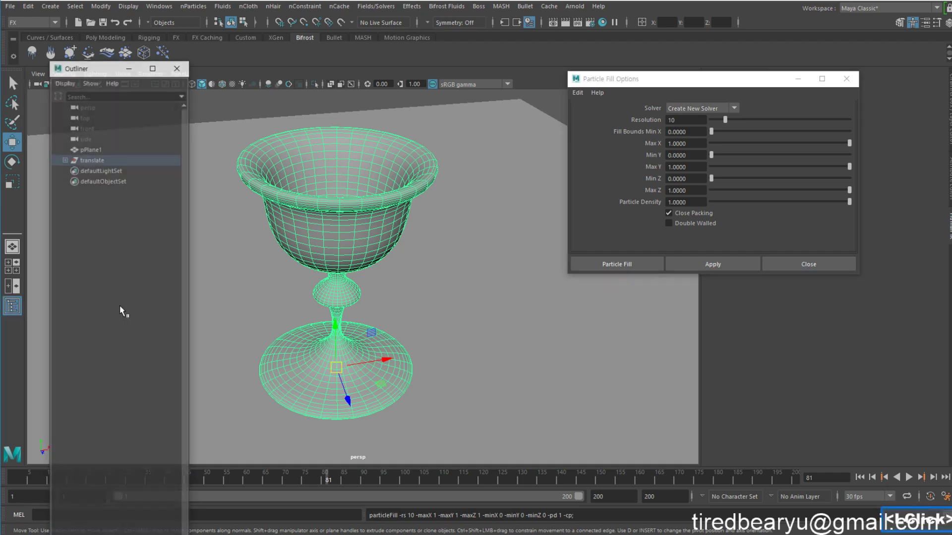
{"action": "middle_click_drag", "start_coordinate": [385, 301], "coordinate": [402, 310], "text": "alt"}
{"action": "left_click_drag", "start_coordinate": [401, 310], "coordinate": [421, 321], "text": "alt"}
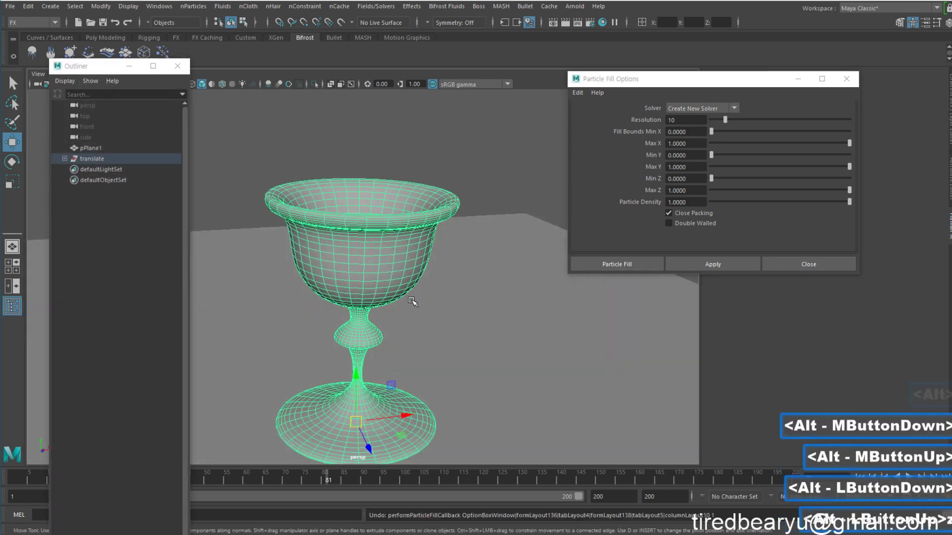
{"action": "middle_click_drag", "start_coordinate": [421, 321], "coordinate": [452, 280], "text": "alt"}
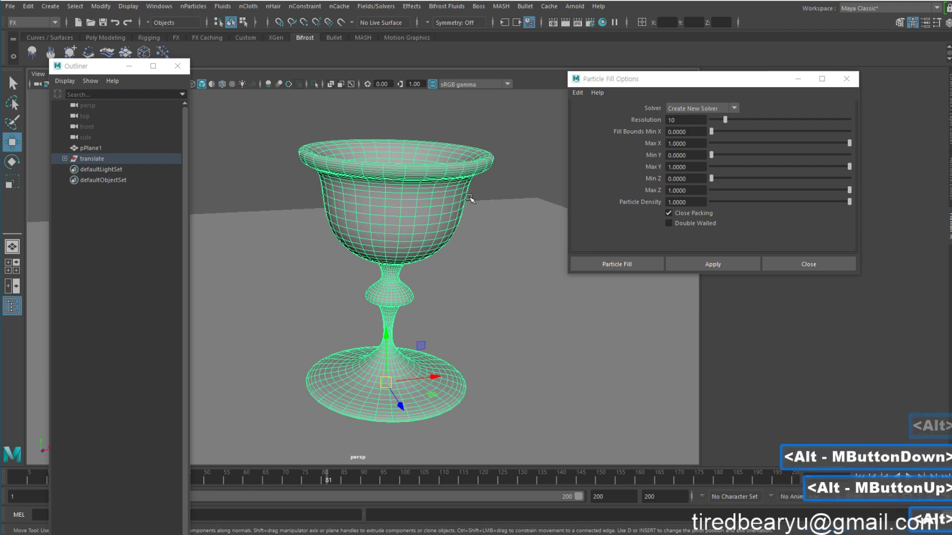
{"action": "middle_click_drag", "start_coordinate": [464, 200], "coordinate": [429, 217], "text": "alt"}
{"action": "key", "text": "z"}
- Display the goblet in wireframe to view its inner and outer walls
{"action": "key", "text": "4"}
{"action": "left_click", "coordinate": [382, 241]}
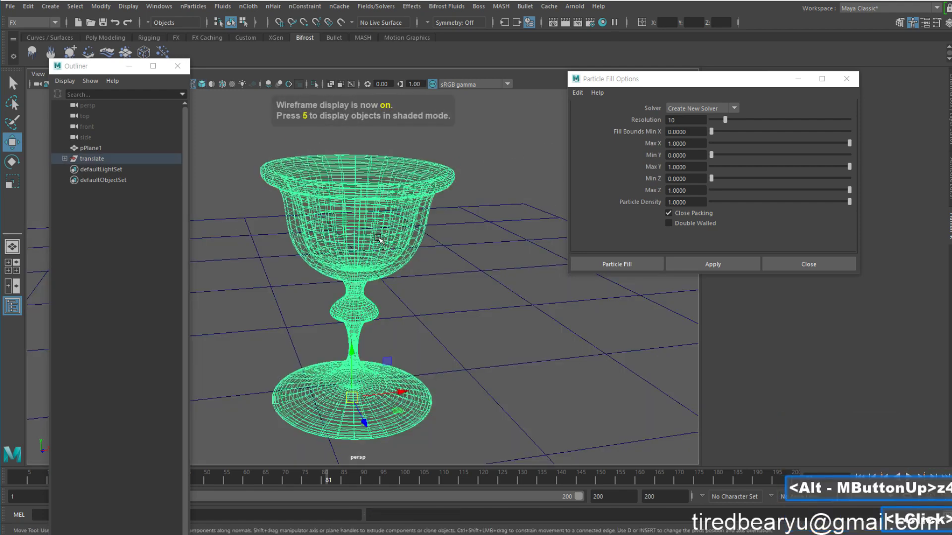
{"action": "middle_click_drag", "start_coordinate": [448, 257], "coordinate": [459, 248], "text": "alt"}
{"action": "left_click_drag", "start_coordinate": [461, 248], "coordinate": [460, 234], "text": "alt"}
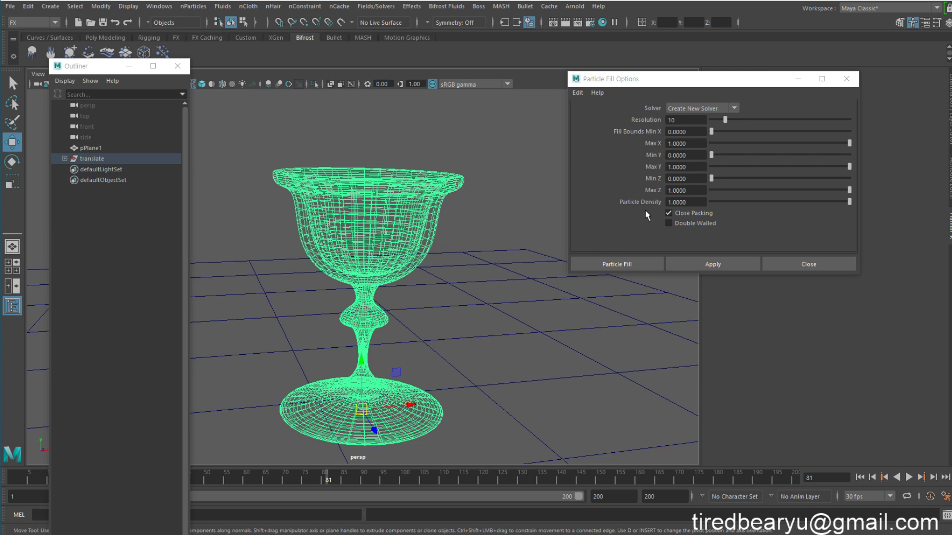
- Fill the goblet with nParticles at a particle density of 0.0739 and check where they are placed
{"action": "left_click_drag", "start_coordinate": [728, 203], "coordinate": [721, 201]}
{"action": "left_click", "coordinate": [728, 263]}
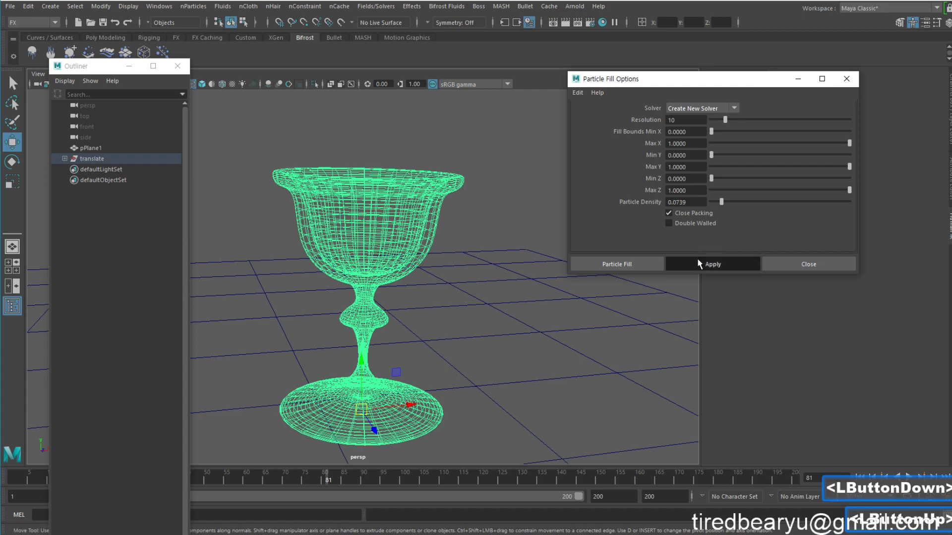
{"action": "left_click_drag", "start_coordinate": [411, 232], "coordinate": [415, 246], "text": "alt"}
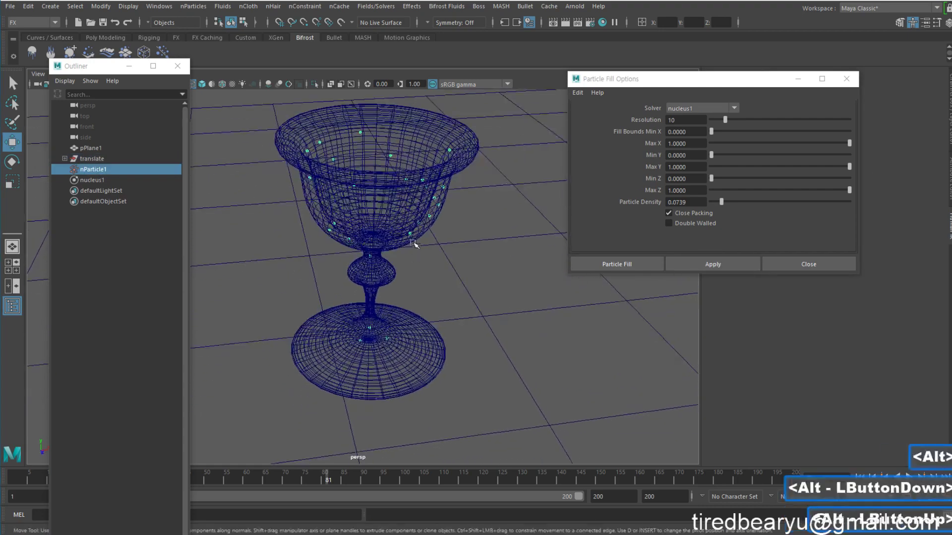
{"action": "middle_click_drag", "start_coordinate": [416, 246], "coordinate": [400, 283], "text": "alt"}
{"action": "left_click_drag", "start_coordinate": [400, 283], "coordinate": [407, 322], "text": "alt"}
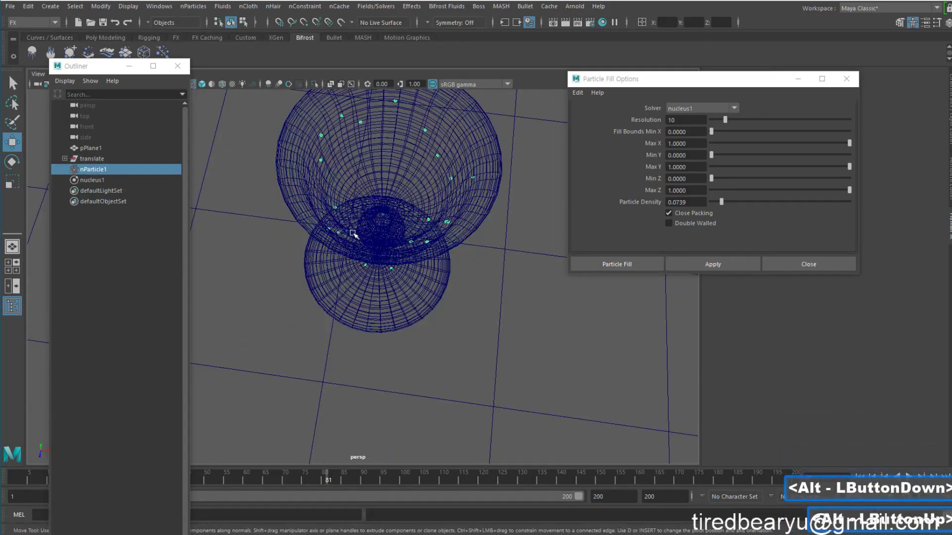
{"action": "left_click_drag", "start_coordinate": [355, 234], "coordinate": [357, 177], "text": "alt"}
- Undo the low-density particle fill
{"action": "key", "text": "z"}
{"action": "key", "text": "z"}
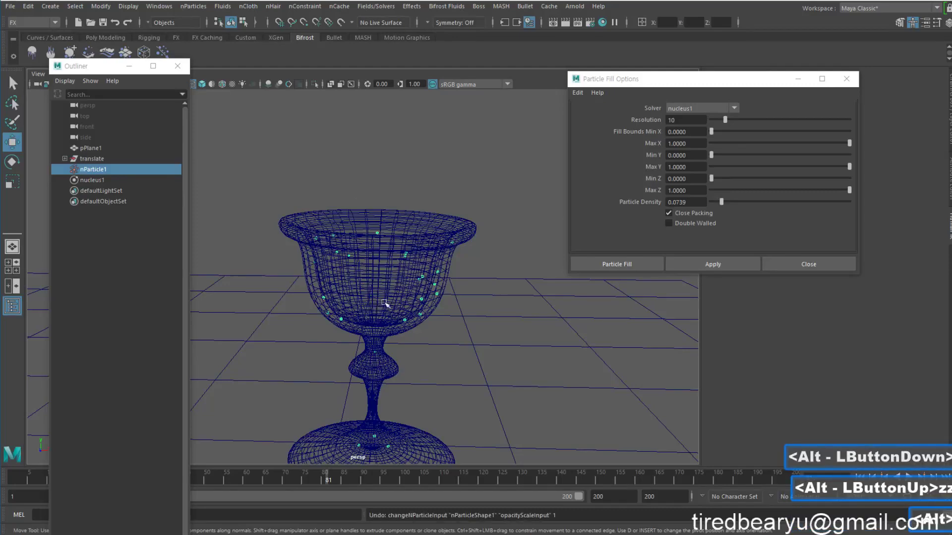
{"action": "middle_click_drag", "start_coordinate": [385, 301], "coordinate": [411, 247], "text": "alt"}
{"action": "key", "text": "z"}
{"action": "key", "text": "z"}
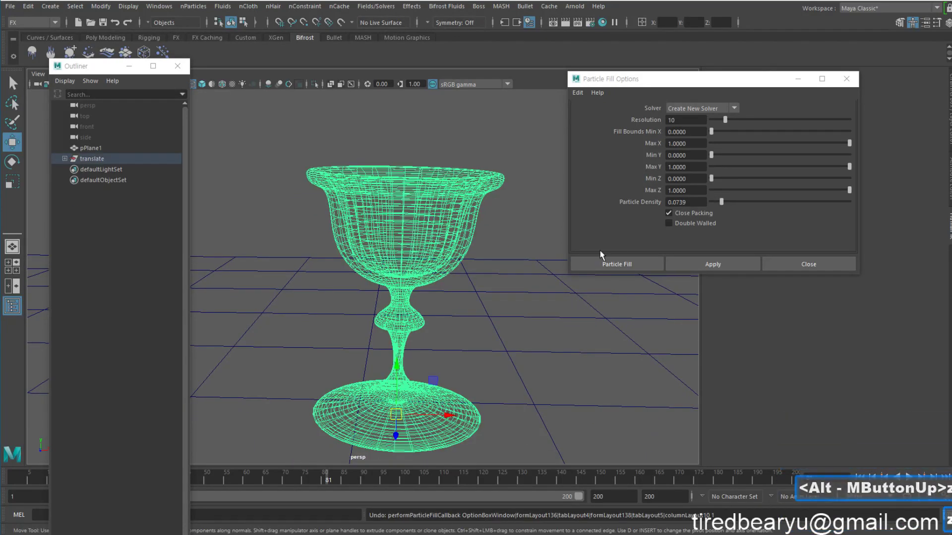
- Enable Double Walled, set the particle density to 1 and fill the goblet with nParticles
{"action": "left_click", "coordinate": [693, 224]}
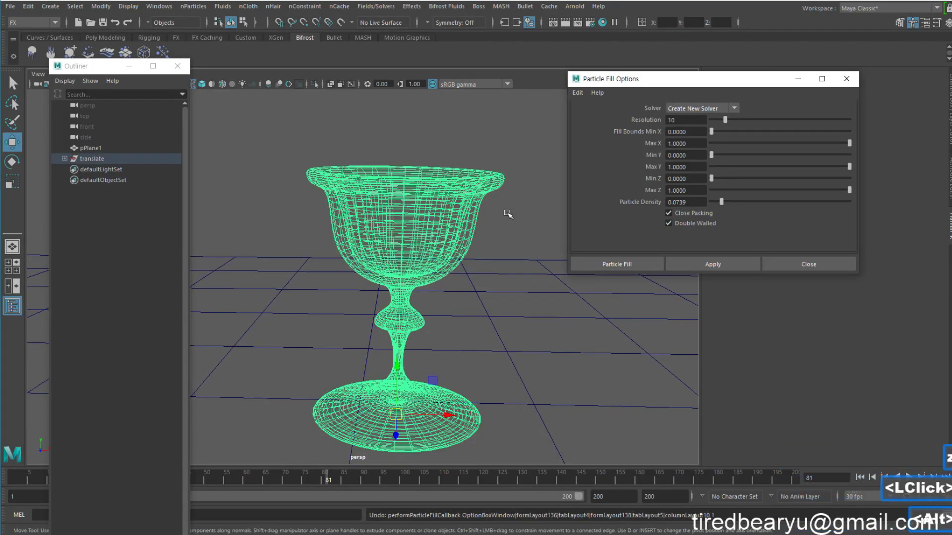
{"action": "middle_click_drag", "start_coordinate": [507, 213], "coordinate": [500, 223], "text": "alt"}
{"action": "left_click_drag", "start_coordinate": [500, 224], "coordinate": [471, 254], "text": "alt"}
{"action": "middle_click_drag", "start_coordinate": [472, 255], "coordinate": [459, 294], "text": "alt"}
{"action": "left_click_drag", "start_coordinate": [497, 247], "coordinate": [497, 216], "text": "alt"}
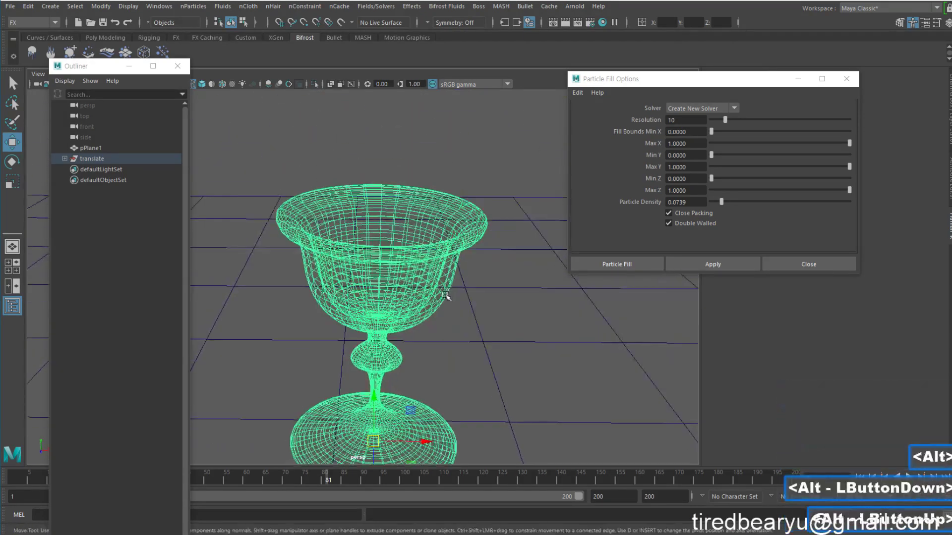
{"action": "middle_click_drag", "start_coordinate": [442, 287], "coordinate": [484, 218], "text": "alt"}
{"action": "middle_click_drag", "start_coordinate": [431, 235], "coordinate": [439, 197], "text": "alt"}
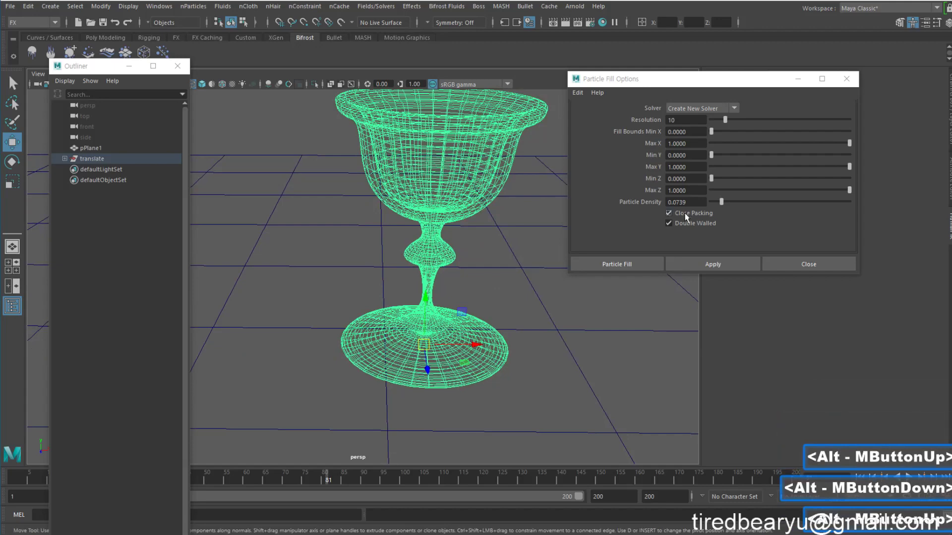
{"action": "middle_click_drag", "start_coordinate": [523, 260], "coordinate": [456, 296], "text": "alt"}
{"action": "left_click", "coordinate": [738, 202]}
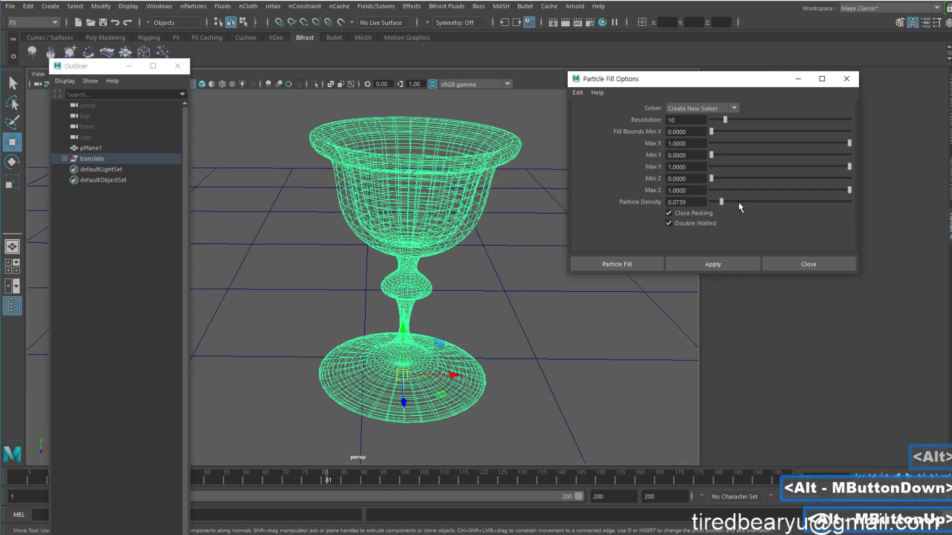
{"action": "left_click", "coordinate": [706, 260]}
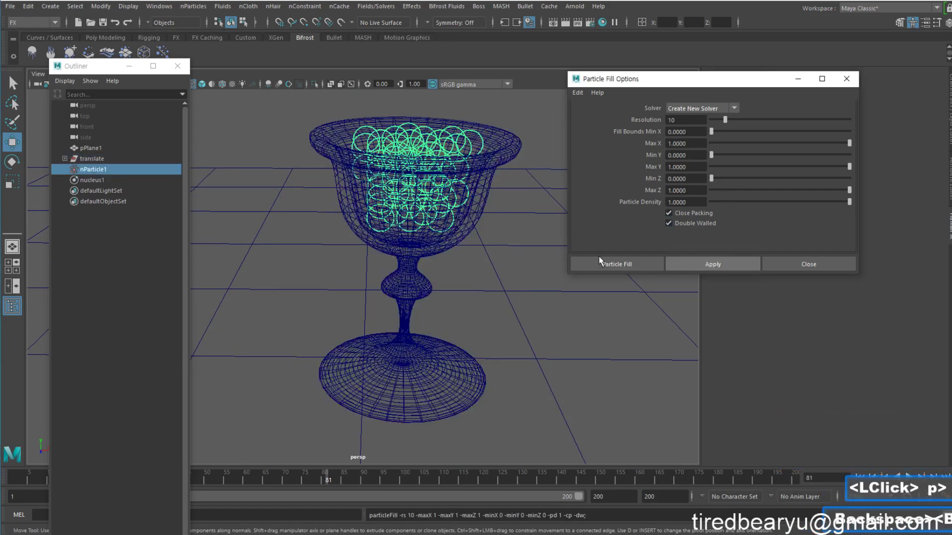
- Switch to shaded display and examine the particle spheres inside the goblet's bowl
{"action": "left_click_drag", "start_coordinate": [485, 211], "coordinate": [490, 234], "text": "alt"}
{"action": "middle_click_drag", "start_coordinate": [461, 174], "coordinate": [452, 226], "text": "alt"}
{"action": "mouse_move", "coordinate": [449, 246]}
{"action": "left_mouse_down", "text": "alt"}
{"action": "mouse_move", "coordinate": [470, 208]}
{"action": "mouse_move", "coordinate": [484, 258]}
{"action": "mouse_move", "coordinate": [512, 243]}
{"action": "mouse_move", "coordinate": [508, 225]}
{"action": "left_mouse_up", "text": "alt"}
{"action": "key", "text": "5"}
{"action": "right_click_drag", "start_coordinate": [508, 224], "coordinate": [469, 238], "text": "alt"}
{"action": "middle_click_drag", "start_coordinate": [470, 238], "coordinate": [488, 220], "text": "alt"}
{"action": "mouse_move", "coordinate": [488, 221]}
{"action": "left_mouse_down", "text": "alt"}
{"action": "mouse_move", "coordinate": [492, 236]}
{"action": "mouse_move", "coordinate": [487, 210]}
{"action": "left_mouse_up", "text": "alt"}
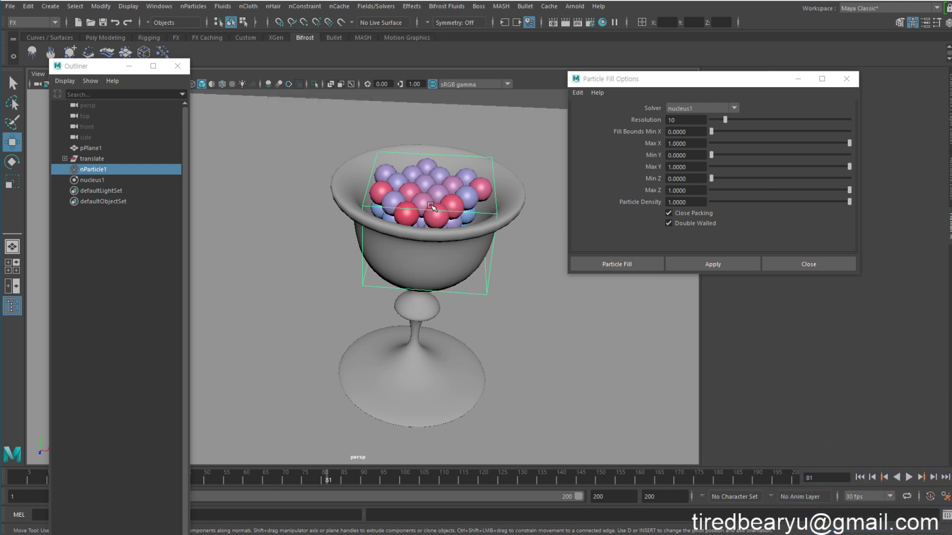
- Undo the double-walled particle fill
{"action": "key", "text": "ctrl+z"}
{"action": "left_click_drag", "start_coordinate": [511, 223], "coordinate": [488, 199], "text": "alt"}
{"action": "key", "text": "z"}
{"action": "key", "text": "z"}
{"action": "key", "text": "z"}
- Set the fill resolution to 30 and fill the goblet with nParticles
{"action": "double_click", "coordinate": [684, 121]}
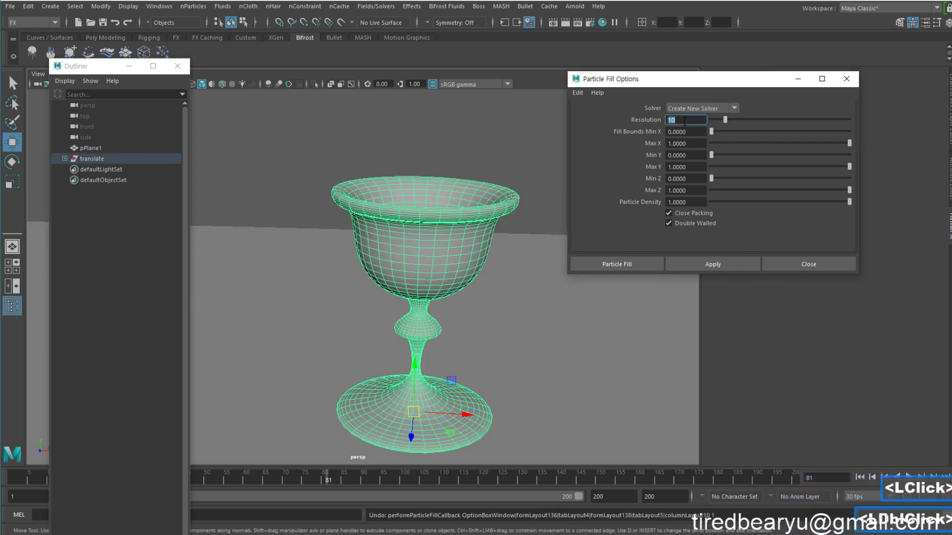
{"action": "type", "text": "30"}
{"action": "key", "text": "Return"}
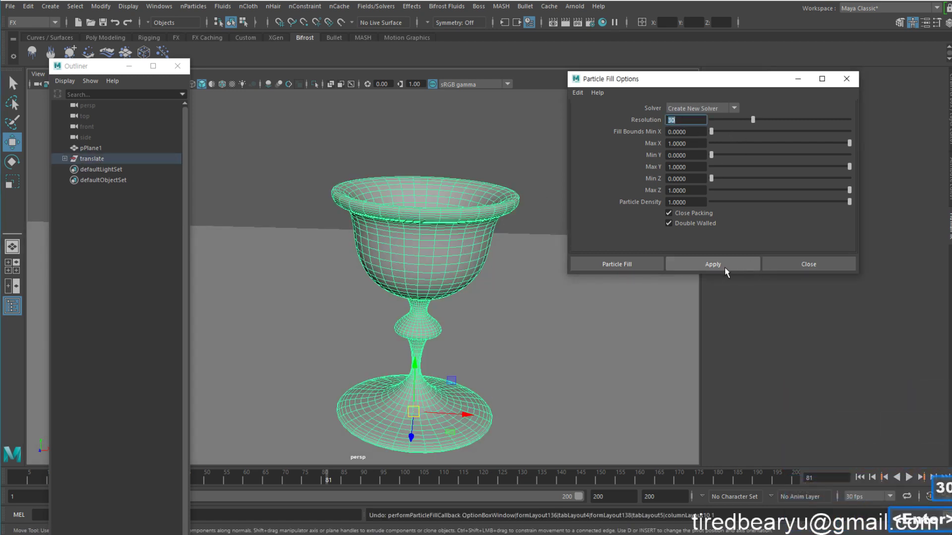
{"action": "double_click", "coordinate": [709, 270]}
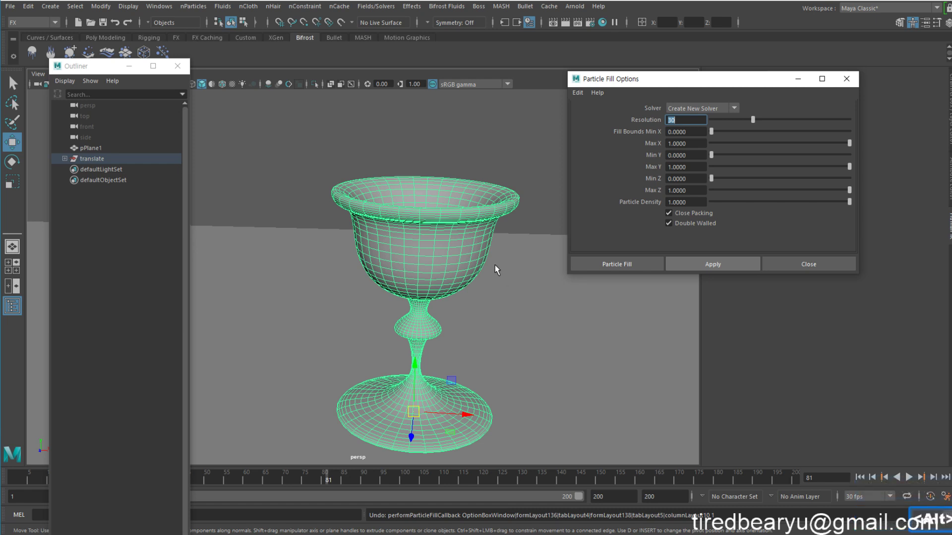
{"action": "left_click_drag", "start_coordinate": [494, 265], "coordinate": [495, 276], "text": "alt"}
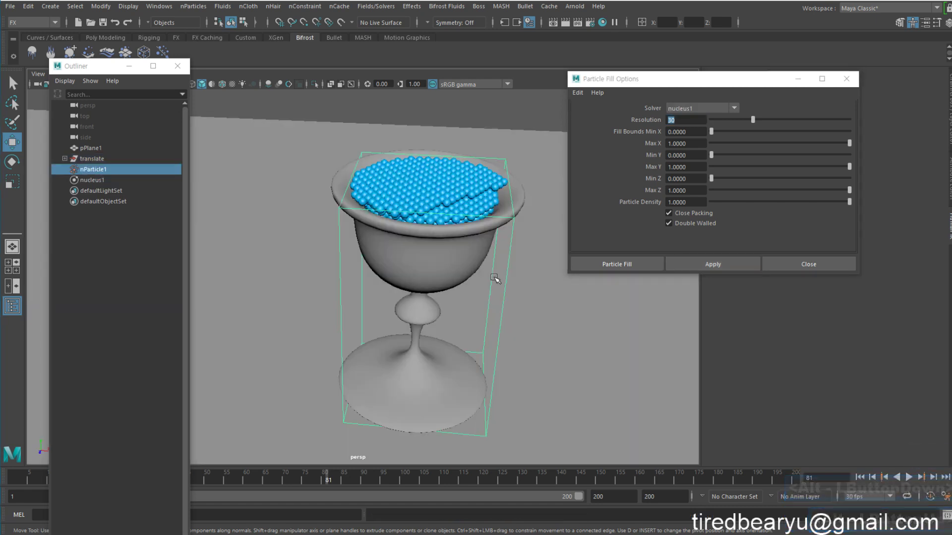
- Switch to wireframe display and examine the particle distribution in the goblet's bowl and base
{"action": "middle_click_drag", "start_coordinate": [468, 275], "coordinate": [451, 245], "text": "alt"}
{"action": "key", "text": "4"}
{"action": "left_click_drag", "start_coordinate": [451, 245], "coordinate": [427, 346], "text": "alt"}
{"action": "middle_click_drag", "start_coordinate": [381, 409], "coordinate": [390, 371], "text": "alt"}
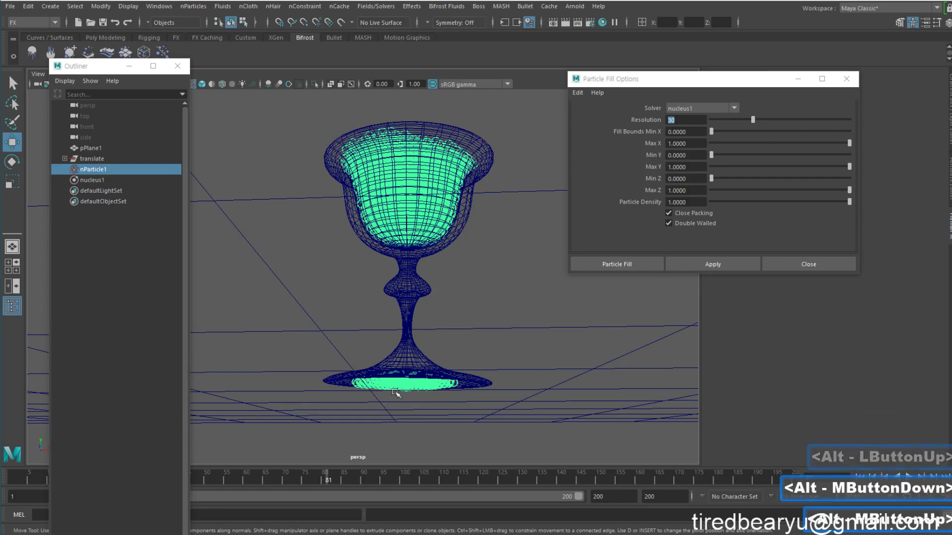
{"action": "left_click_drag", "start_coordinate": [477, 343], "coordinate": [477, 355], "text": "alt"}
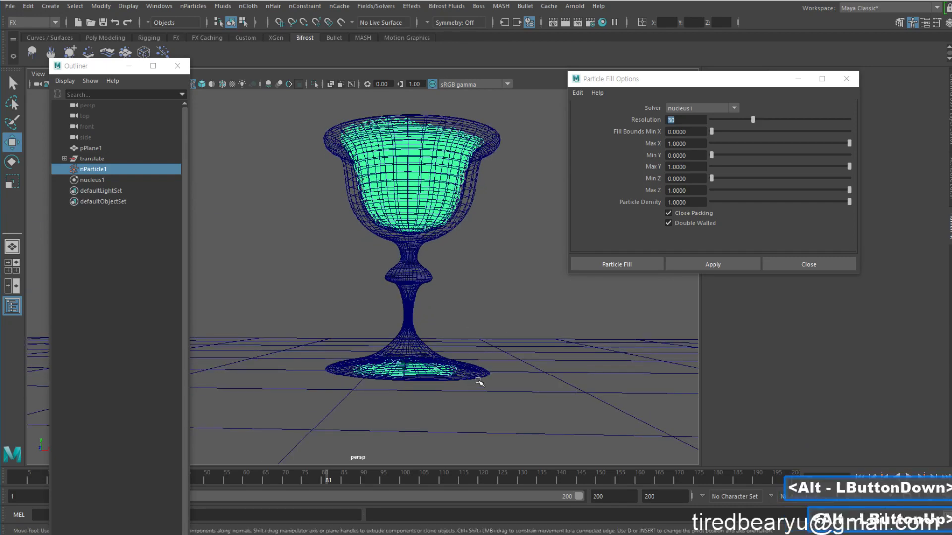
{"action": "middle_click_drag", "start_coordinate": [427, 223], "coordinate": [433, 270], "text": "alt"}
{"action": "left_click_drag", "start_coordinate": [434, 271], "coordinate": [437, 290], "text": "alt"}
- Delete the nParticles from the goblet and select the goblet mesh again
{"action": "right_click", "coordinate": [410, 254]}
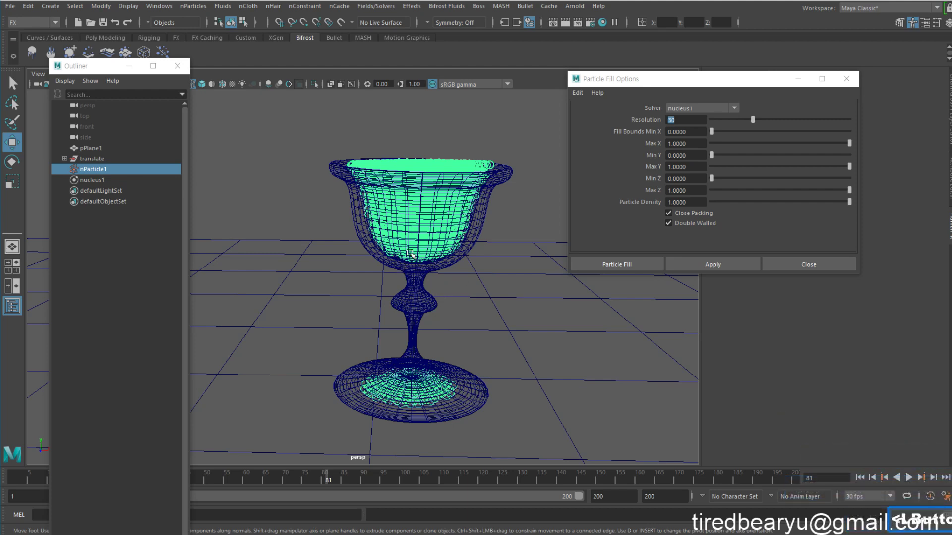
{"action": "key", "text": "Delete"}
{"action": "left_click", "coordinate": [473, 237]}
{"action": "left_click_drag", "start_coordinate": [473, 238], "coordinate": [473, 254], "text": "alt"}
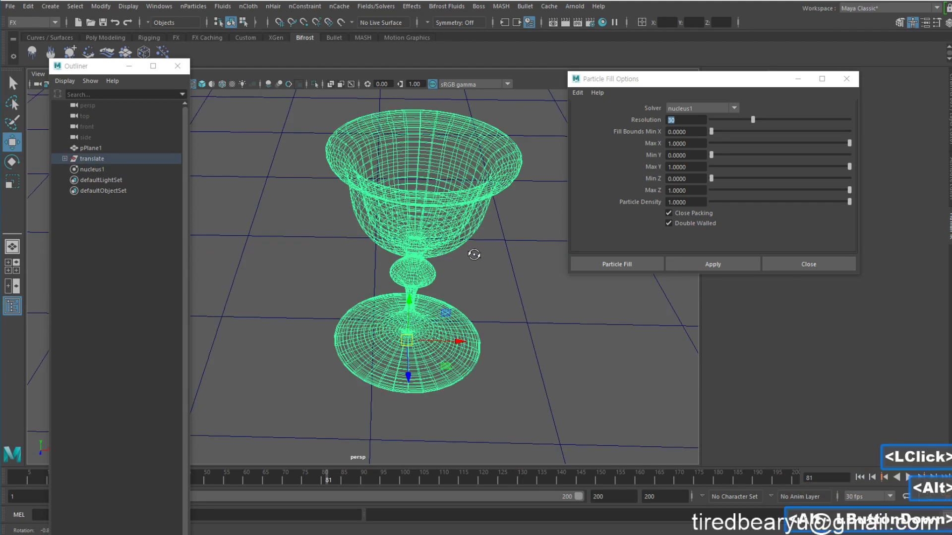
- Switch to shaded display with the inside of the goblet's bowl in view
{"action": "key", "text": "5"}
{"action": "middle_click_drag", "start_coordinate": [472, 238], "coordinate": [470, 294], "text": "alt"}
{"action": "left_click_drag", "start_coordinate": [470, 294], "coordinate": [449, 251], "text": "alt"}
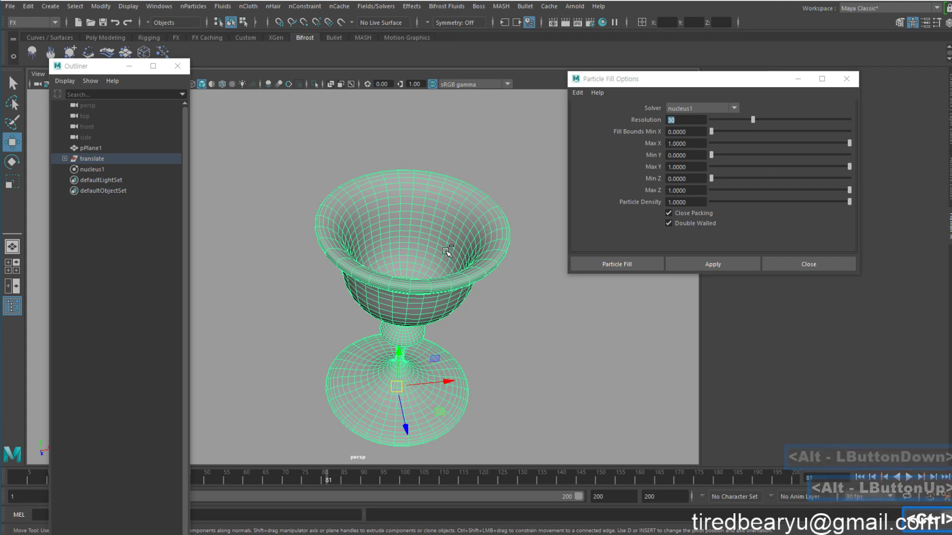
- Duplicate the goblet, isolate the copy and select an edge loop inside its bowl, using wireframe display
{"action": "key", "text": "ctrl+d"}
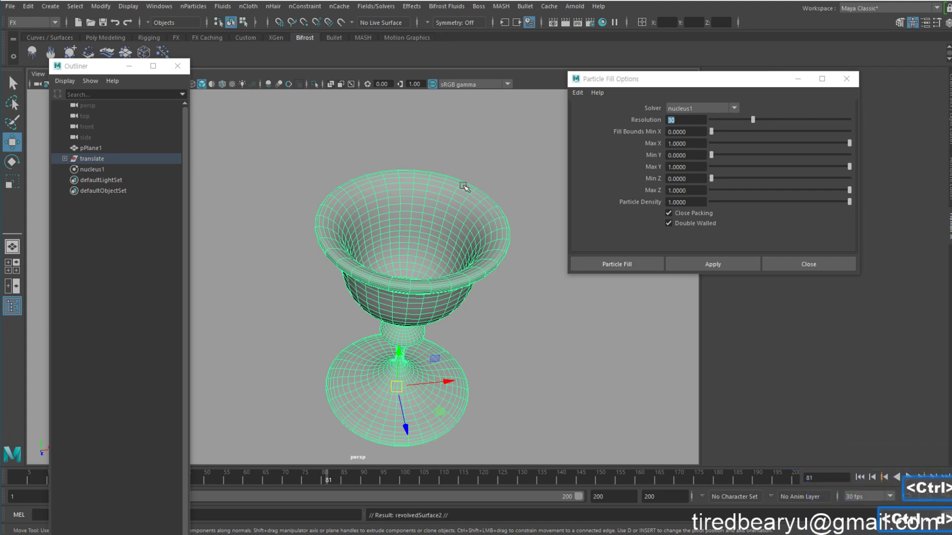
{"action": "left_click", "coordinate": [314, 84]}
{"action": "right_click_drag", "start_coordinate": [436, 196], "coordinate": [436, 165]}
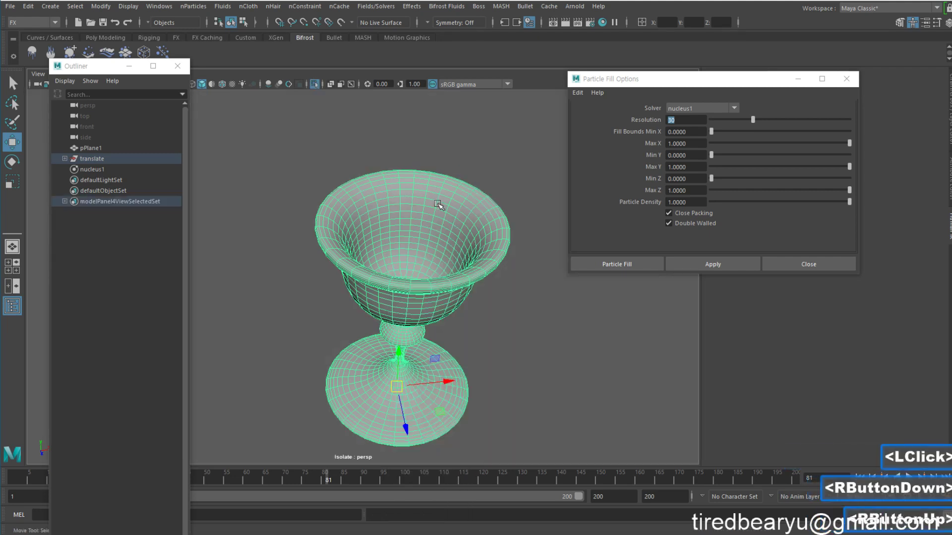
{"action": "double_click", "coordinate": [419, 224]}
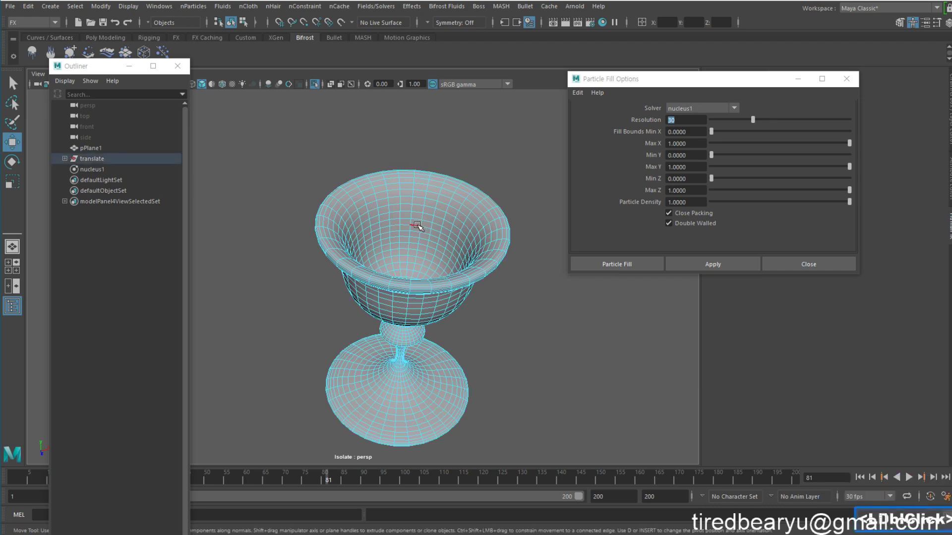
{"action": "mouse_move", "coordinate": [420, 224]}
{"action": "left_mouse_down", "text": "alt"}
{"action": "mouse_move", "coordinate": [429, 203]}
{"action": "mouse_move", "coordinate": [472, 301]}
{"action": "left_mouse_up", "text": "alt"}
{"action": "key", "text": "4"}
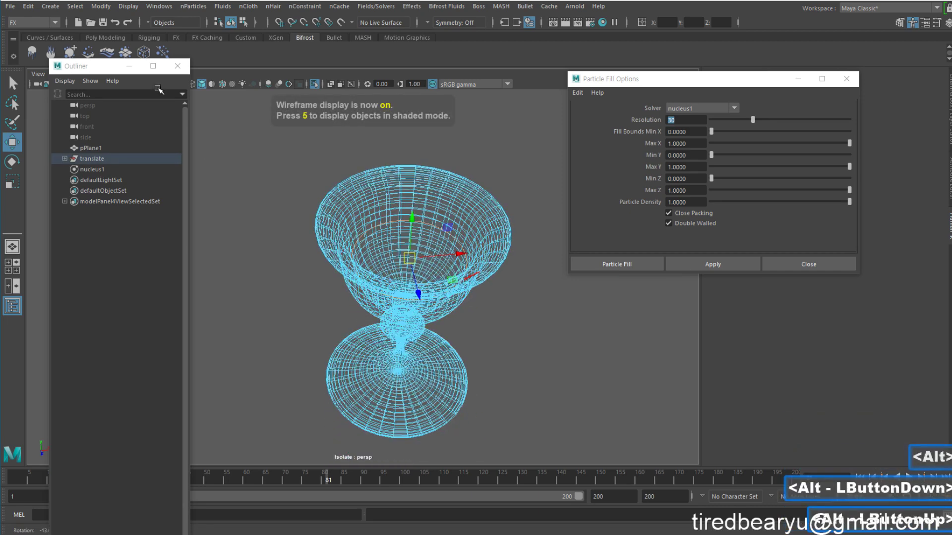
- Switch to the Modeling menu set and detach the duplicate goblet's mesh along the selected edge loop
{"action": "left_click", "coordinate": [33, 22]}
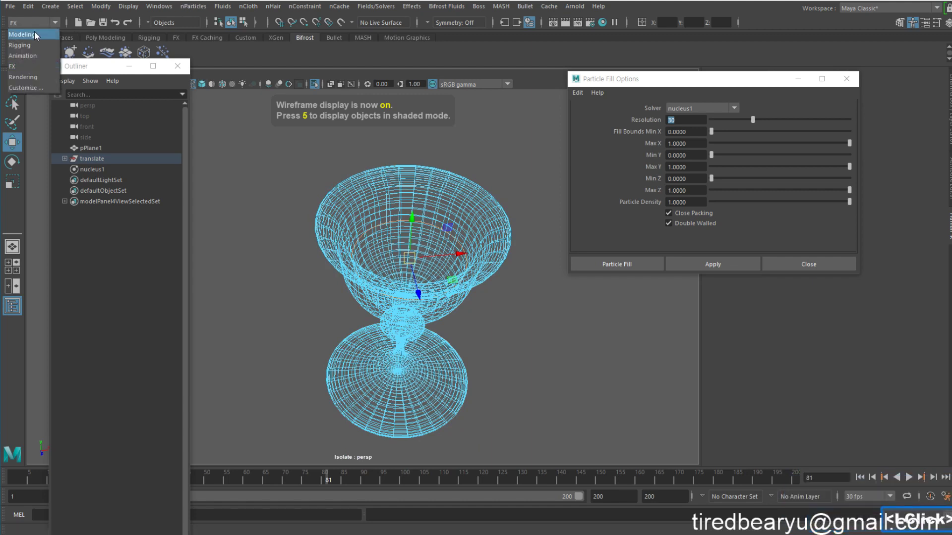
{"action": "left_click", "coordinate": [34, 32]}
{"action": "left_click", "coordinate": [182, 6]}
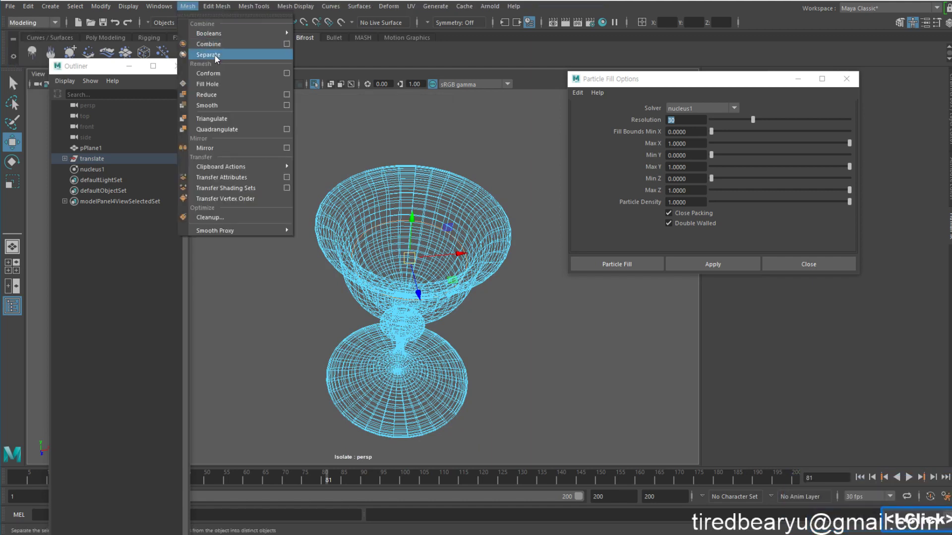
{"action": "mouse_move", "coordinate": [218, 7]}
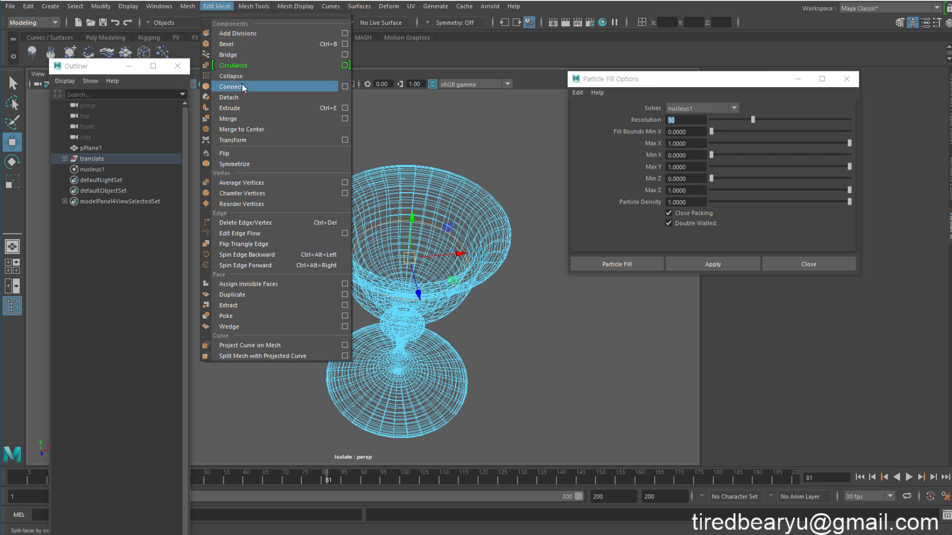
{"action": "left_click", "coordinate": [240, 96]}
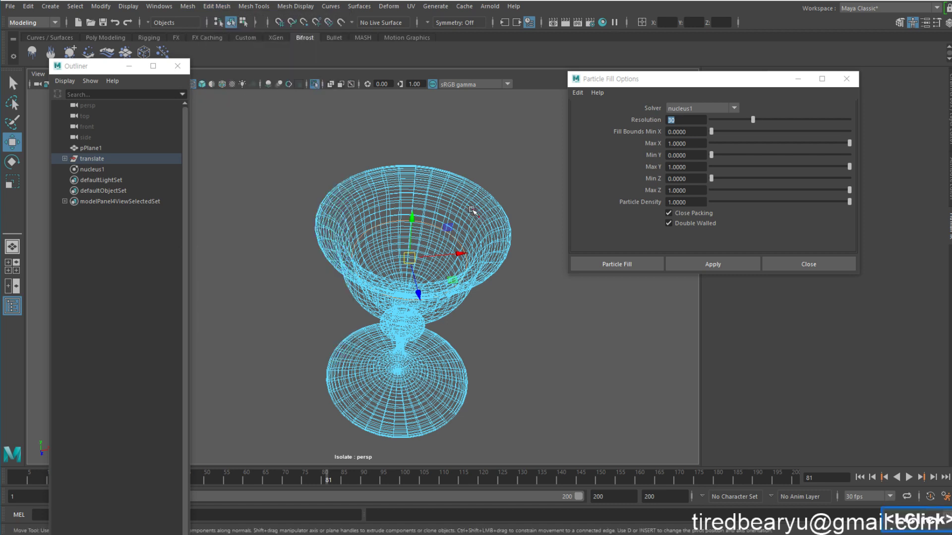
- Return to object mode and separate the detached goblet copy into individual meshes
{"action": "right_click_drag", "start_coordinate": [457, 199], "coordinate": [492, 185]}
{"action": "left_click", "coordinate": [461, 200]}
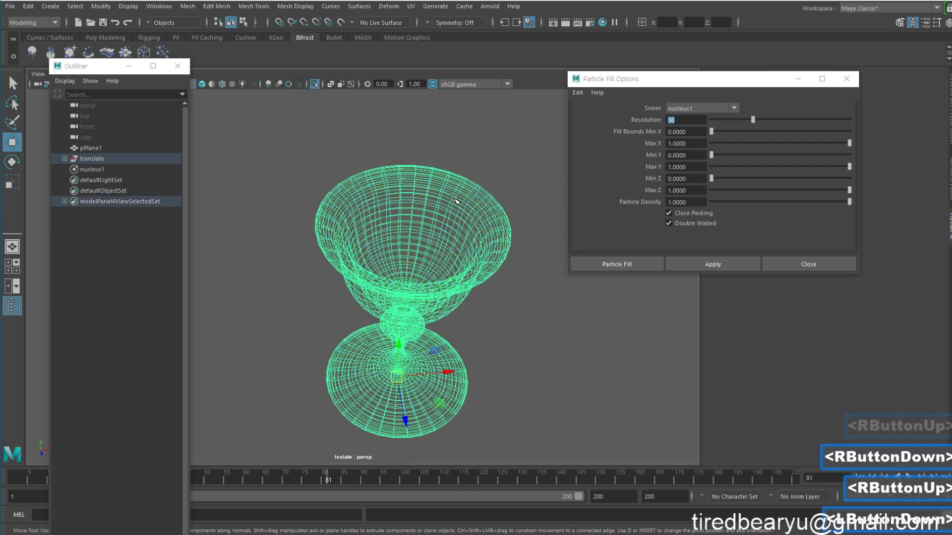
{"action": "left_click", "coordinate": [184, 8]}
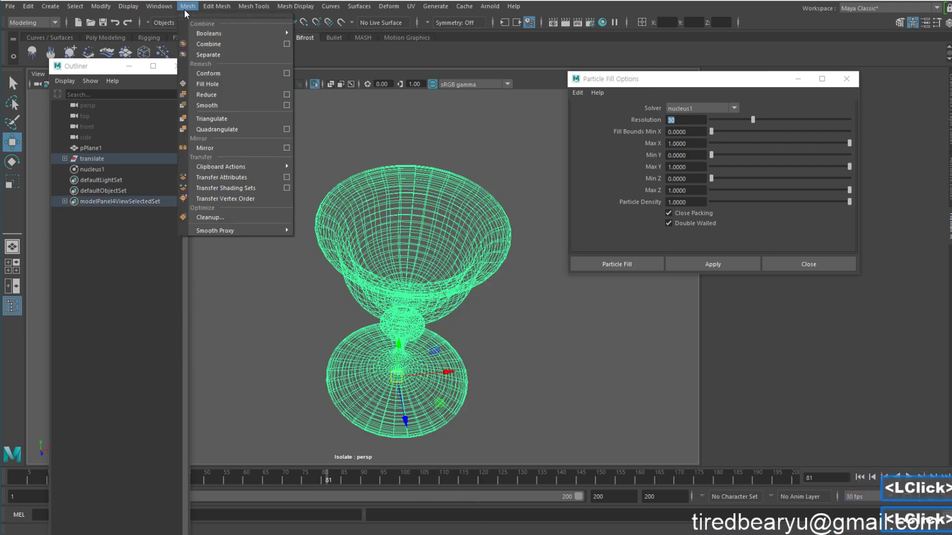
{"action": "left_click", "coordinate": [215, 55]}
{"action": "left_click", "coordinate": [403, 121]}
- Delete the outer goblet piece of the copy, then select the remaining inner bowl mesh in shaded display
{"action": "left_click", "coordinate": [491, 235]}
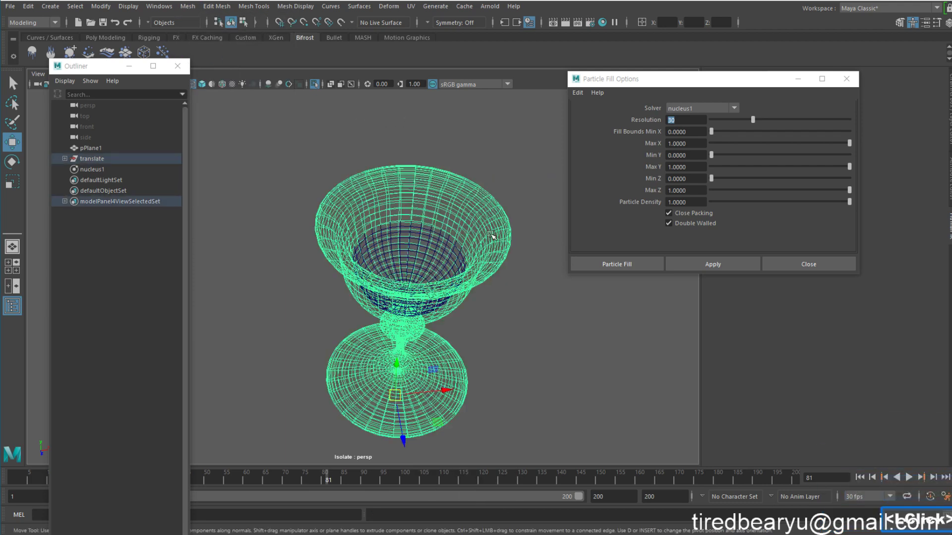
{"action": "key", "text": "Delete"}
{"action": "left_click", "coordinate": [447, 266]}
{"action": "mouse_move", "coordinate": [451, 319]}
{"action": "left_mouse_down", "text": "alt"}
{"action": "mouse_move", "coordinate": [474, 291]}
{"action": "mouse_move", "coordinate": [492, 317]}
{"action": "left_mouse_up", "text": "alt"}
{"action": "key", "text": "5"}
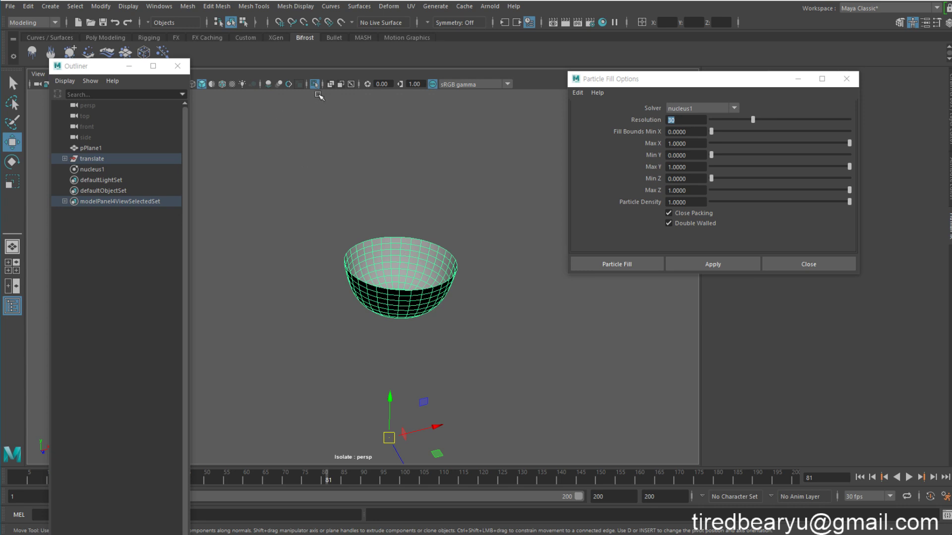
- Turn off isolation to show the original goblet again and move the timeline to frame 131
{"action": "left_click", "coordinate": [315, 85]}
{"action": "middle_click_drag", "start_coordinate": [449, 230], "coordinate": [439, 213], "text": "alt"}
{"action": "left_click_drag", "start_coordinate": [438, 213], "coordinate": [444, 228], "text": "alt"}
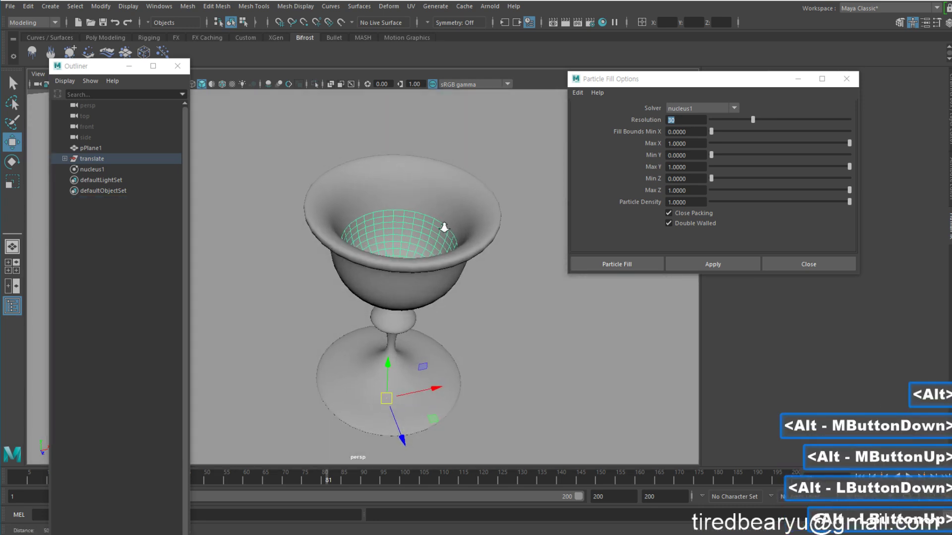
{"action": "right_click_drag", "start_coordinate": [444, 227], "coordinate": [416, 248], "text": "alt"}
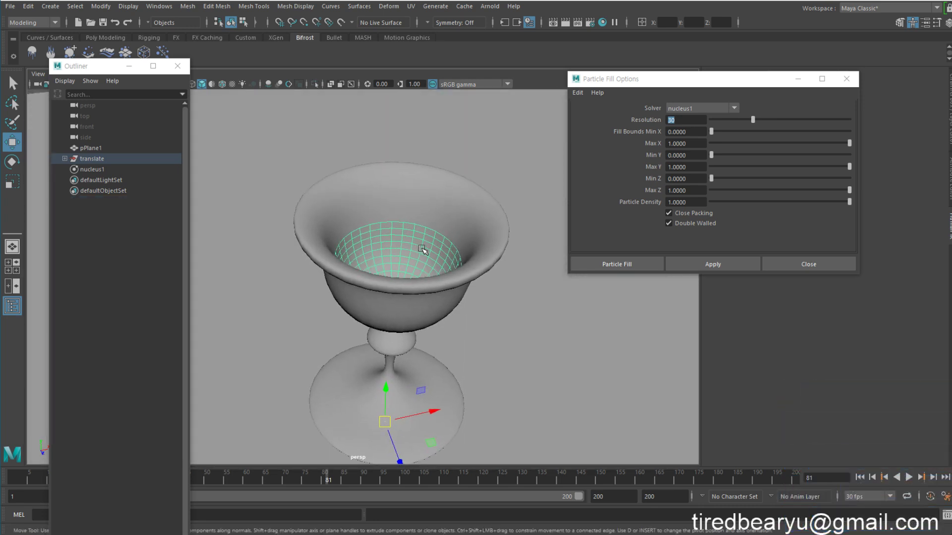
{"action": "left_click", "coordinate": [59, 163]}
{"action": "left_click", "coordinate": [63, 158]}
{"action": "left_click", "coordinate": [64, 158]}
{"action": "left_click_drag", "start_coordinate": [329, 476], "coordinate": [524, 406]}
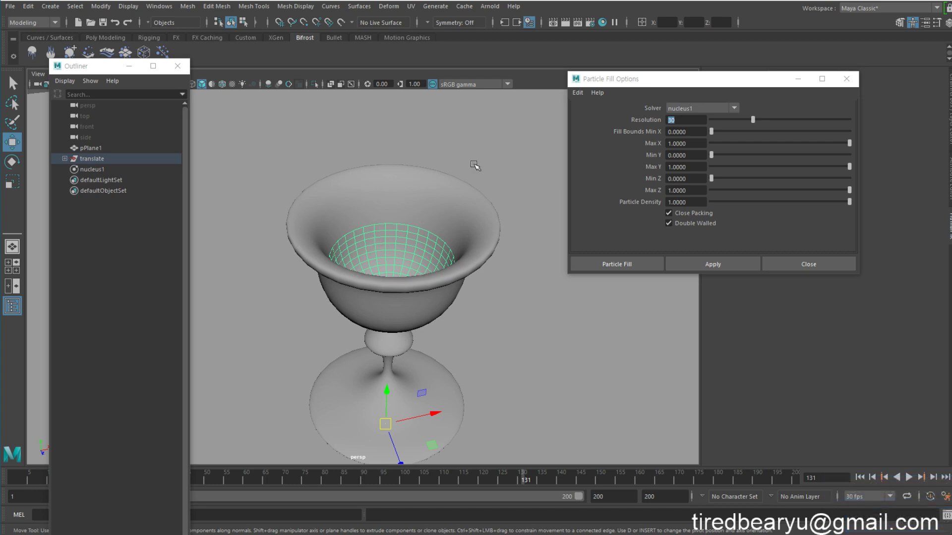
- Create a display layer from the selected inner bowl mesh and hide that layer
{"action": "left_click", "coordinate": [948, 107]}
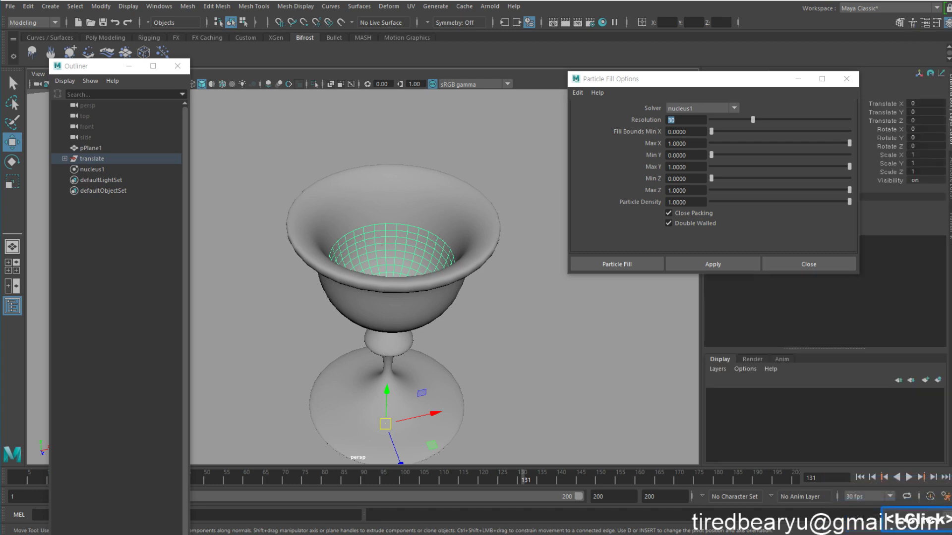
{"action": "left_click", "coordinate": [938, 380]}
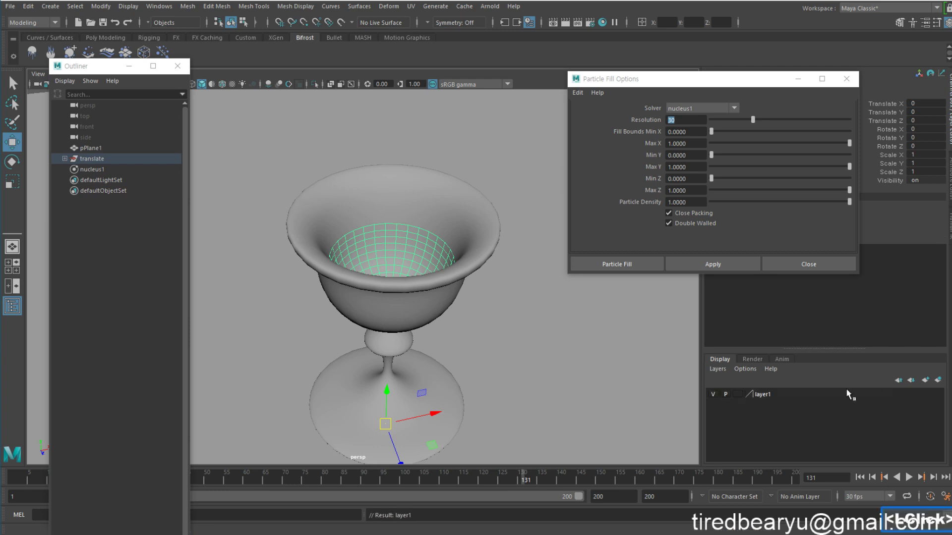
{"action": "left_click", "coordinate": [714, 394]}
- Rename the new display layer to hide_objs
{"action": "double_click", "coordinate": [770, 394]}
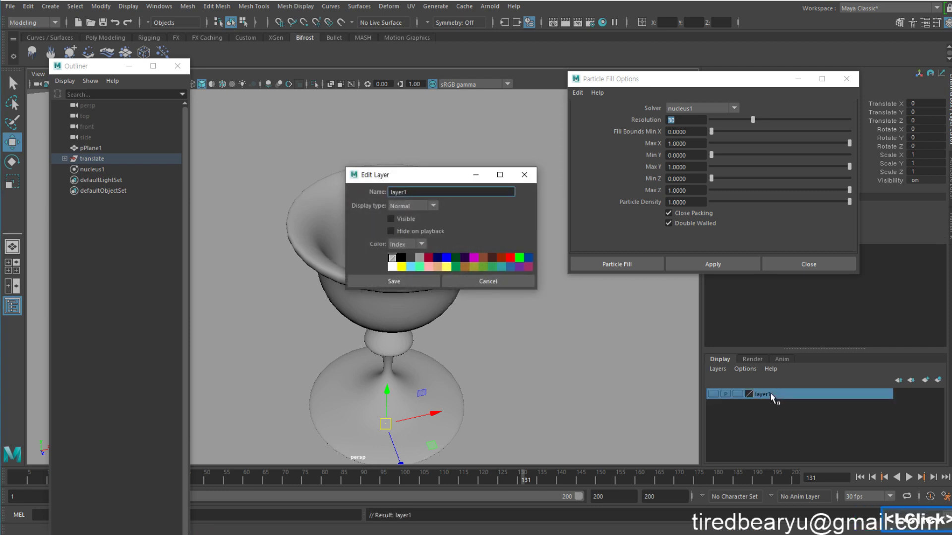
{"action": "key", "text": "BackSpace"}
{"action": "key", "text": "BackSpace"}
{"action": "key", "text": "BackSpace"}
{"action": "key", "text": "BackSpace"}
{"action": "key", "text": "BackSpace"}
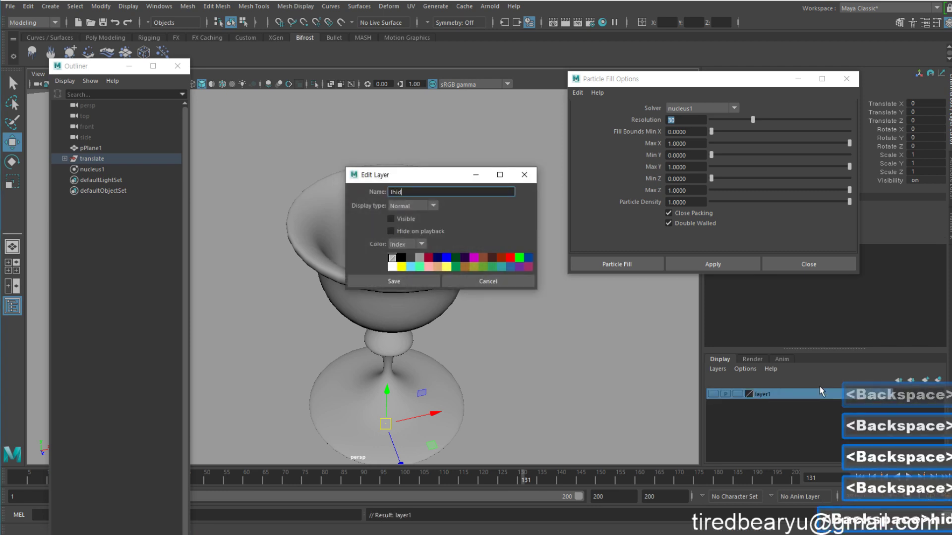
{"action": "type", "text": "hid"}
{"action": "key", "text": "BackSpace"}
{"action": "key", "text": "BackSpace"}
{"action": "key", "text": "BackSpace"}
{"action": "key", "text": "BackSpace"}
{"action": "type", "text": "h"}
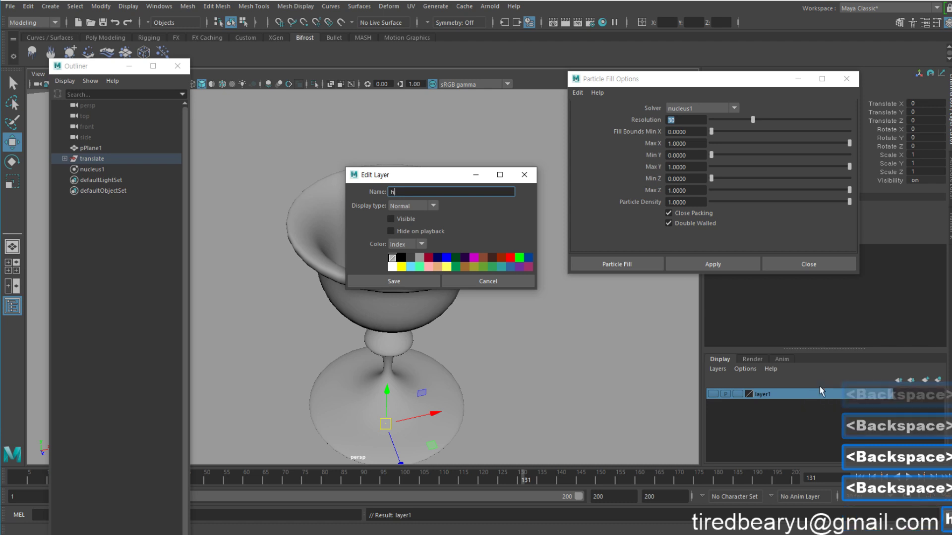
{"action": "type", "text": "ide"}
{"action": "key", "text": "BackSpace"}
{"action": "key", "text": "BackSpace"}
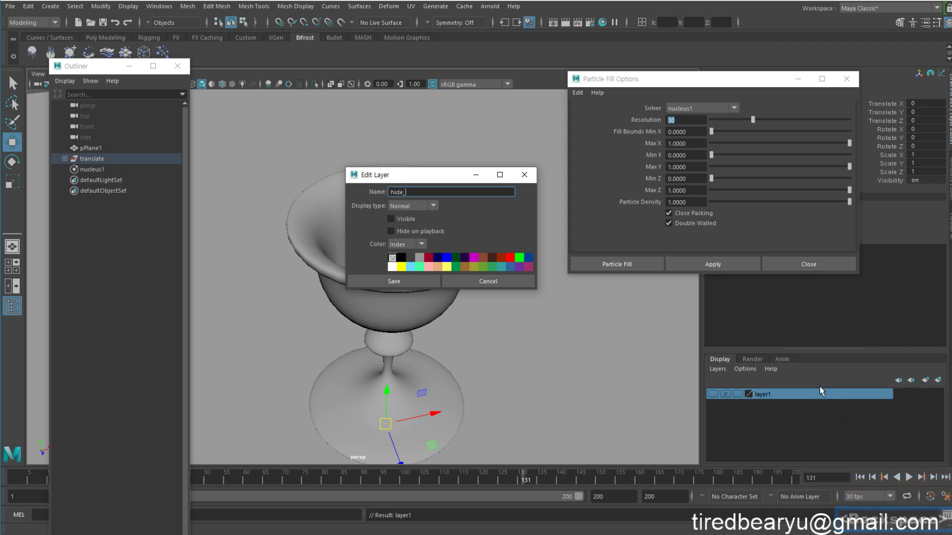
{"action": "type", "text": "objss"}
{"action": "key", "text": "BackSpace"}
{"action": "key", "text": "Return"}
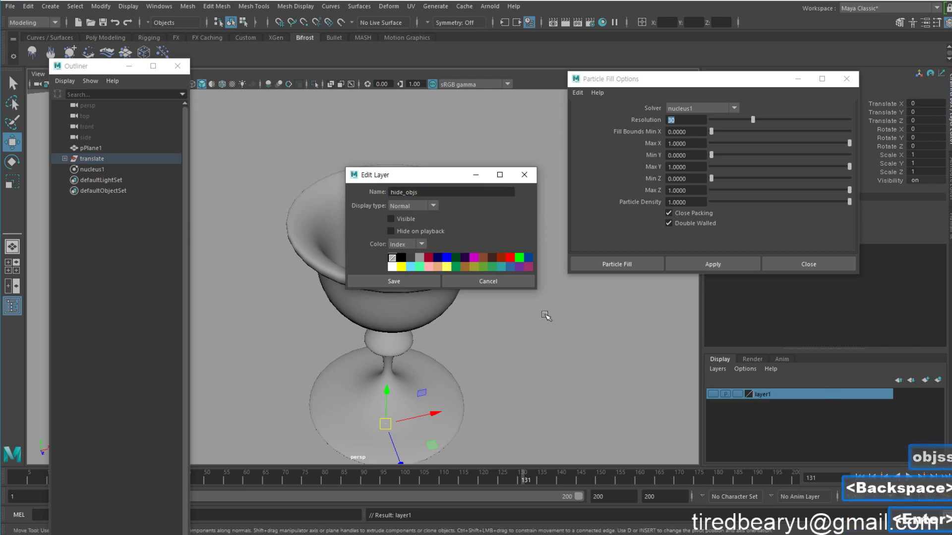
{"action": "left_click", "coordinate": [422, 281]}
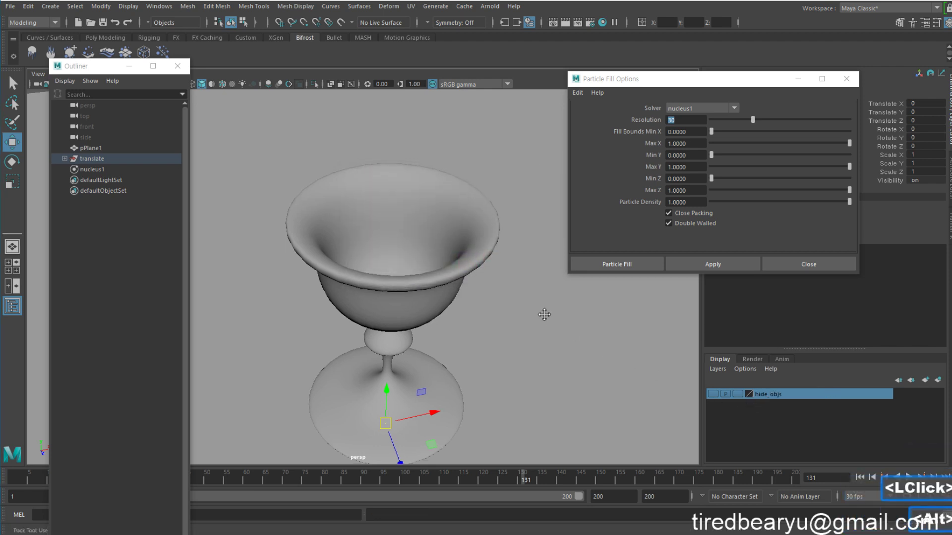
- Disable Double Walled and fill the selected inner bowl mesh with nParticles at resolution 30
{"action": "middle_click_drag", "start_coordinate": [544, 314], "coordinate": [533, 294], "text": "alt"}
{"action": "left_click_drag", "start_coordinate": [527, 296], "coordinate": [534, 285], "text": "alt"}
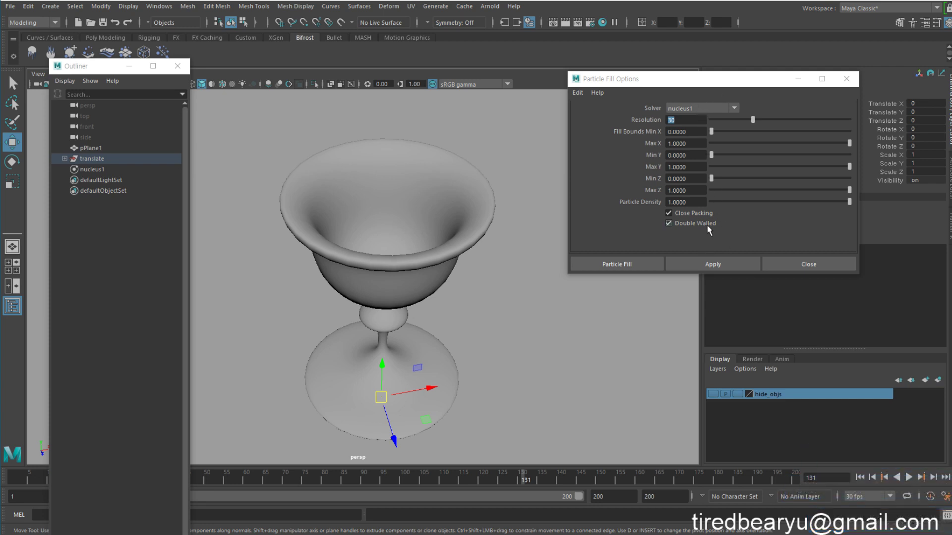
{"action": "left_click", "coordinate": [668, 223]}
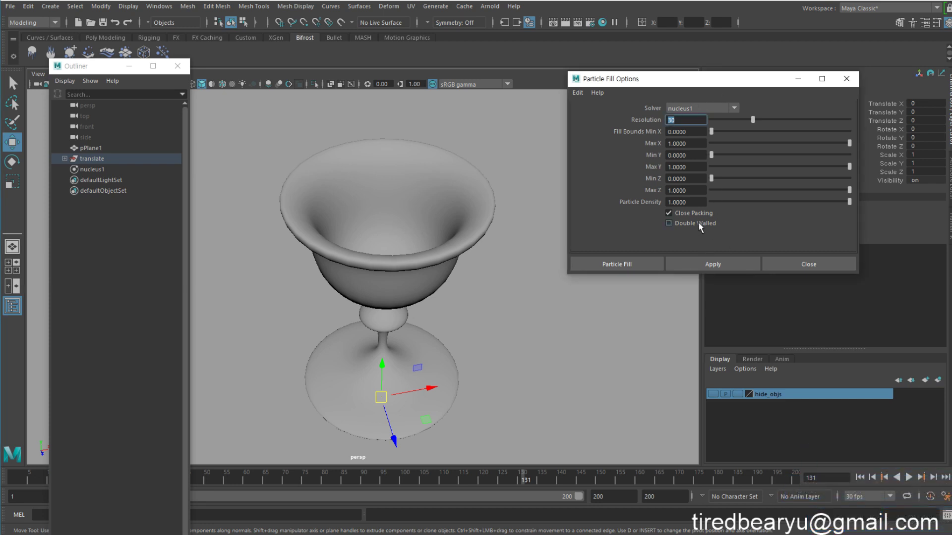
{"action": "left_click", "coordinate": [699, 262]}
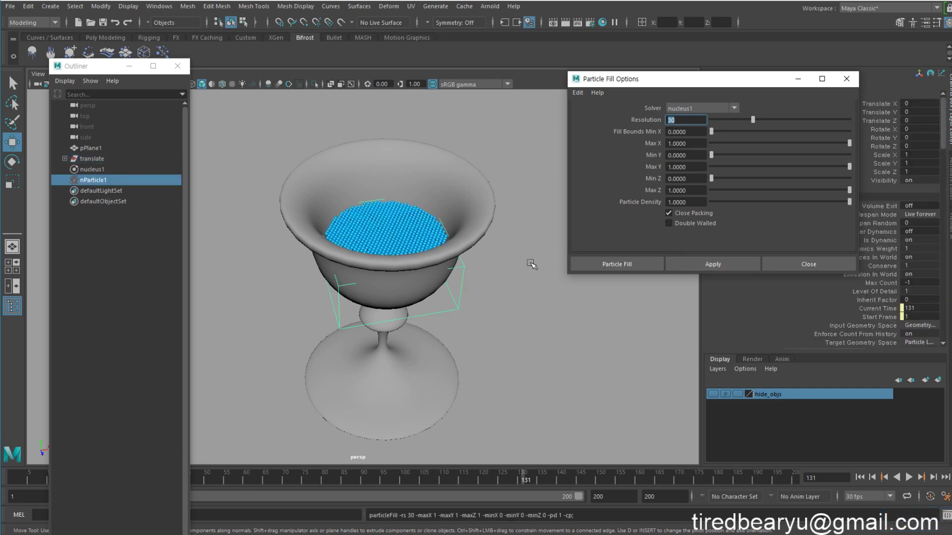
- Examine how the nParticles sit inside the goblet's bowl in wireframe and shaded display
{"action": "middle_click_drag", "start_coordinate": [490, 252], "coordinate": [479, 288], "text": "alt"}
{"action": "left_click_drag", "start_coordinate": [480, 289], "coordinate": [474, 255], "text": "alt"}
{"action": "key", "text": "4"}
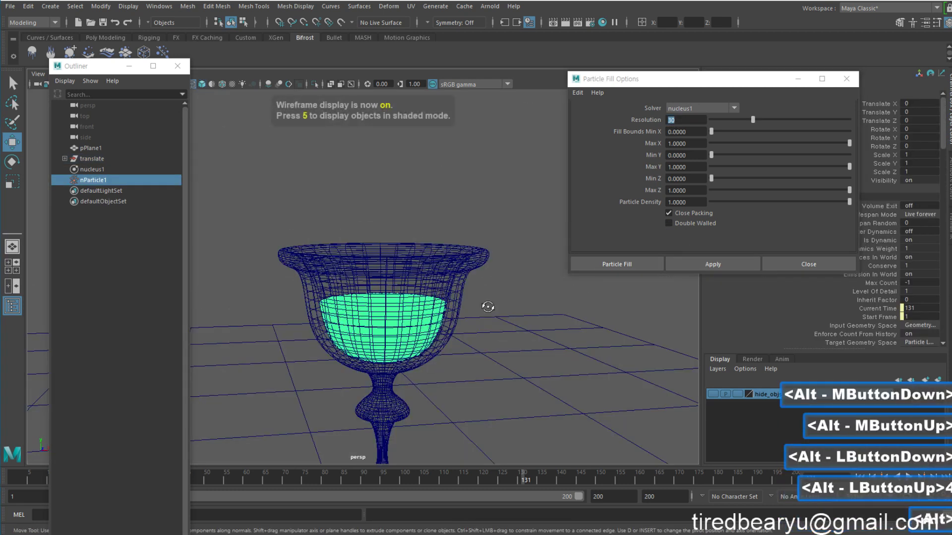
{"action": "left_click_drag", "start_coordinate": [484, 304], "coordinate": [499, 346], "text": "alt"}
{"action": "key", "text": "5"}
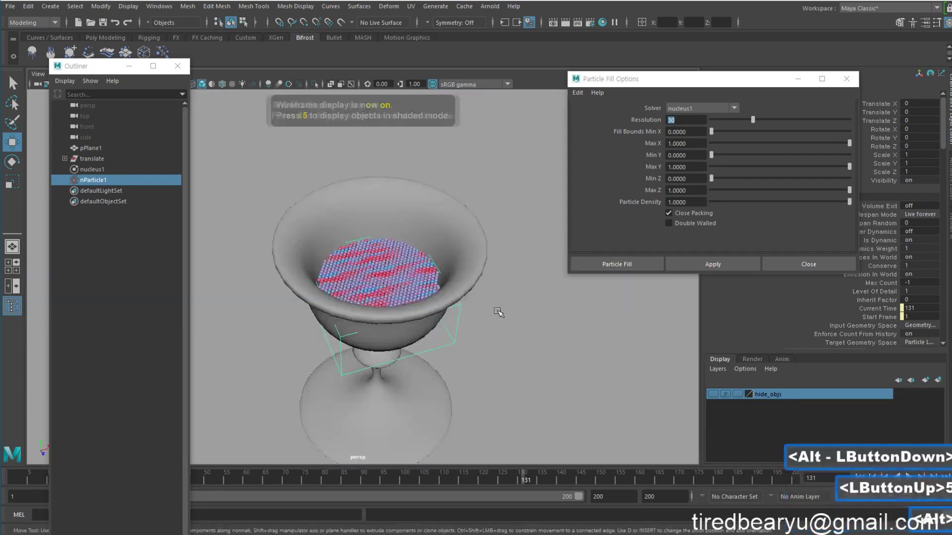
{"action": "left_click_drag", "start_coordinate": [490, 307], "coordinate": [473, 309], "text": "alt"}
{"action": "right_click_drag", "start_coordinate": [473, 310], "coordinate": [589, 334], "text": "alt"}
{"action": "middle_click_drag", "start_coordinate": [518, 313], "coordinate": [515, 322], "text": "alt"}
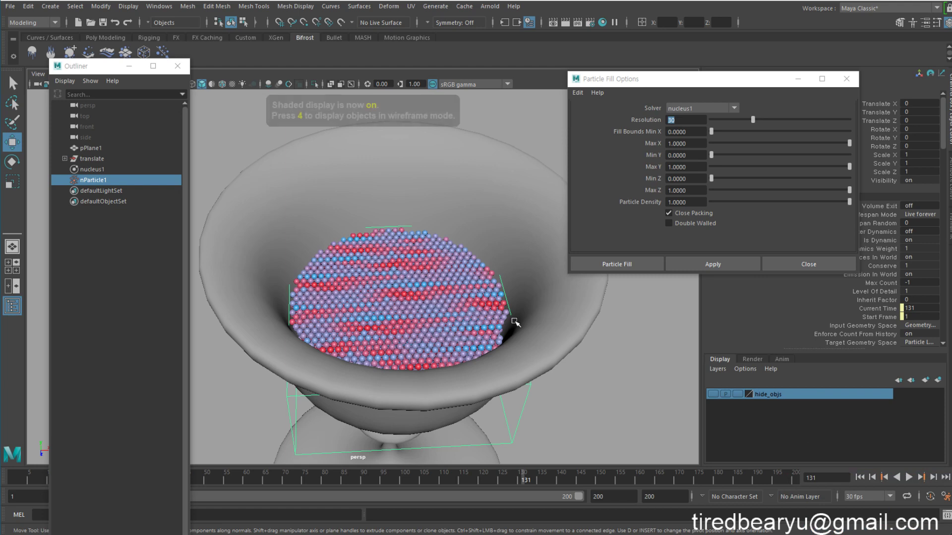
{"action": "left_click_drag", "start_coordinate": [485, 321], "coordinate": [488, 289], "text": "alt"}
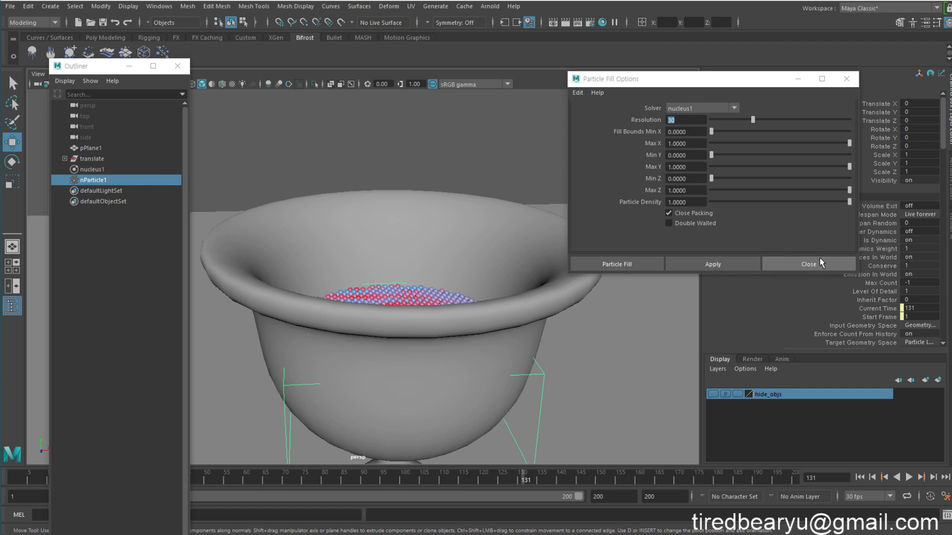
- Close the particle fill options and select the nucleus1 solver
{"action": "left_click", "coordinate": [819, 257]}
{"action": "left_click_drag", "start_coordinate": [570, 285], "coordinate": [544, 276], "text": "alt"}
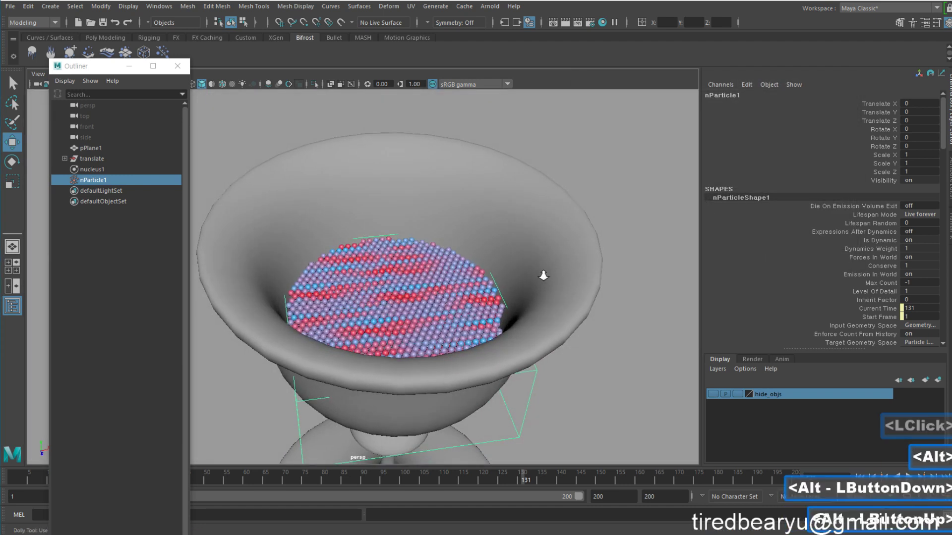
{"action": "right_click_drag", "start_coordinate": [543, 276], "coordinate": [486, 263], "text": "alt"}
{"action": "middle_click_drag", "start_coordinate": [485, 263], "coordinate": [502, 251], "text": "alt"}
{"action": "left_click_drag", "start_coordinate": [501, 251], "coordinate": [545, 280], "text": "alt"}
{"action": "key", "text": "q"}
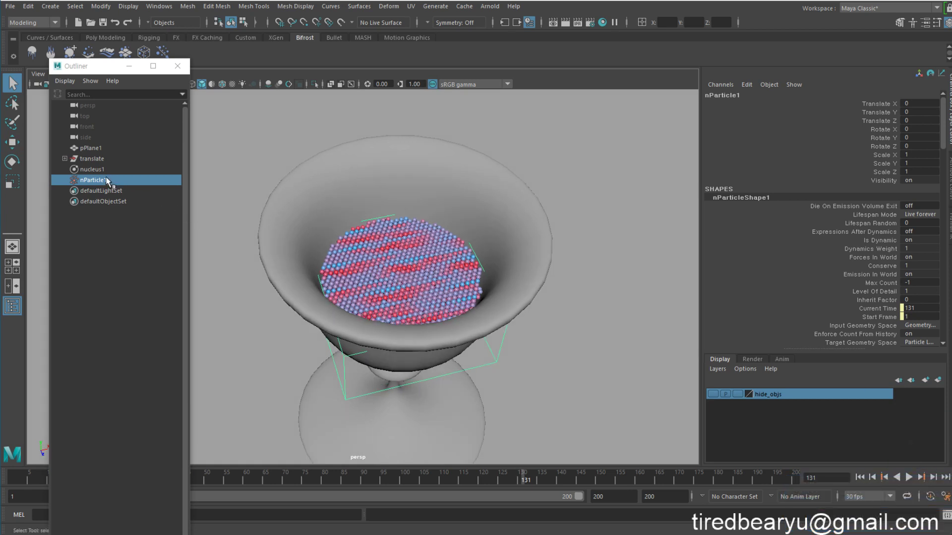
{"action": "left_click", "coordinate": [92, 169]}
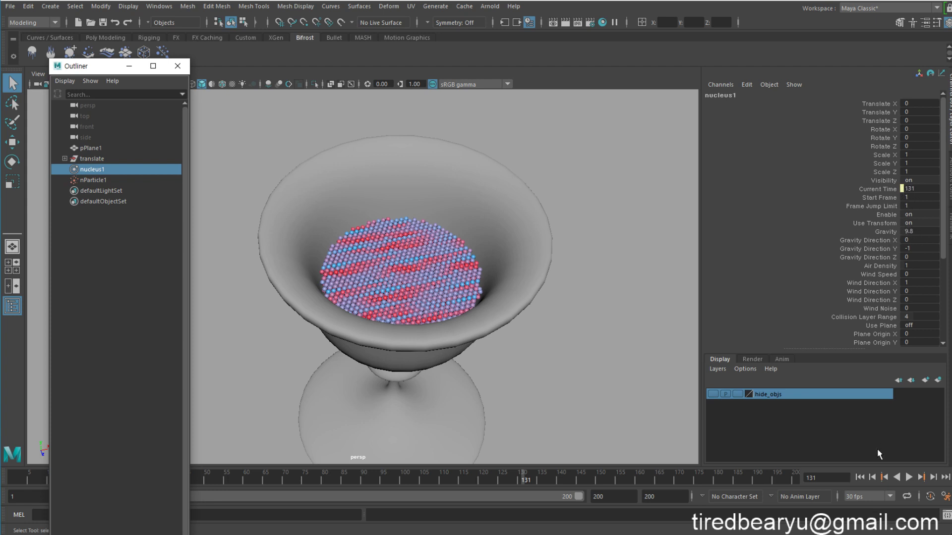
- Go to frame 1 and examine the nParticles' position relative to the goblet from the side
{"action": "left_click", "coordinate": [861, 477]}
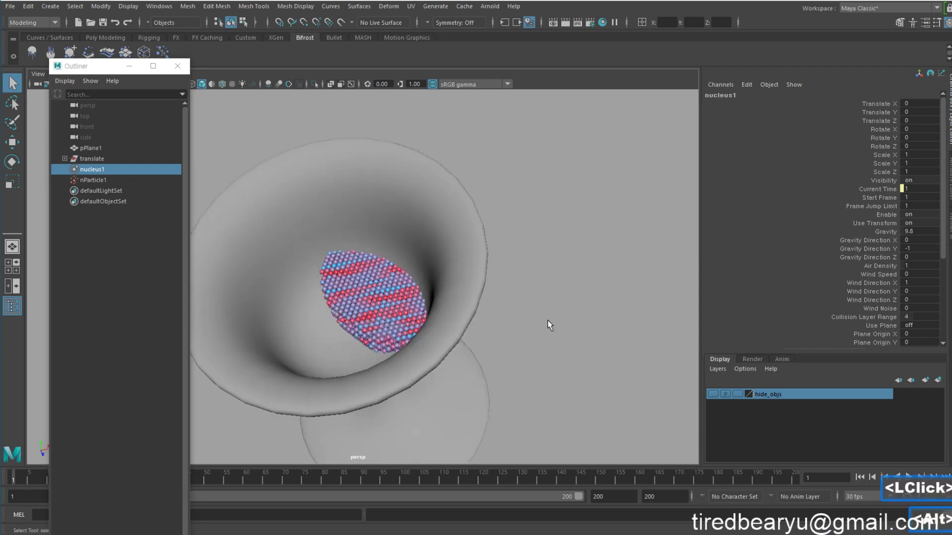
{"action": "scroll", "coordinate": [548, 320], "scroll_direction": "down", "scroll_amount": 3, "text": "alt"}
{"action": "left_click_drag", "start_coordinate": [544, 304], "coordinate": [548, 270], "text": "alt"}
{"action": "middle_click_drag", "start_coordinate": [549, 270], "coordinate": [559, 253], "text": "alt"}
{"action": "left_click", "coordinate": [559, 253], "text": "alt"}
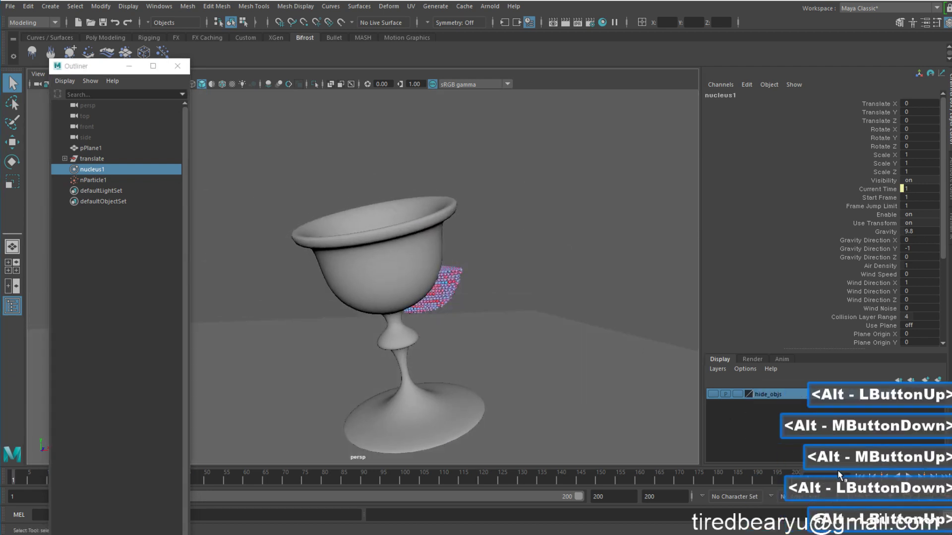
- Play the simulation to check how the nParticles move relative to the goblet, and return to frame 1
{"action": "left_click", "coordinate": [910, 476]}
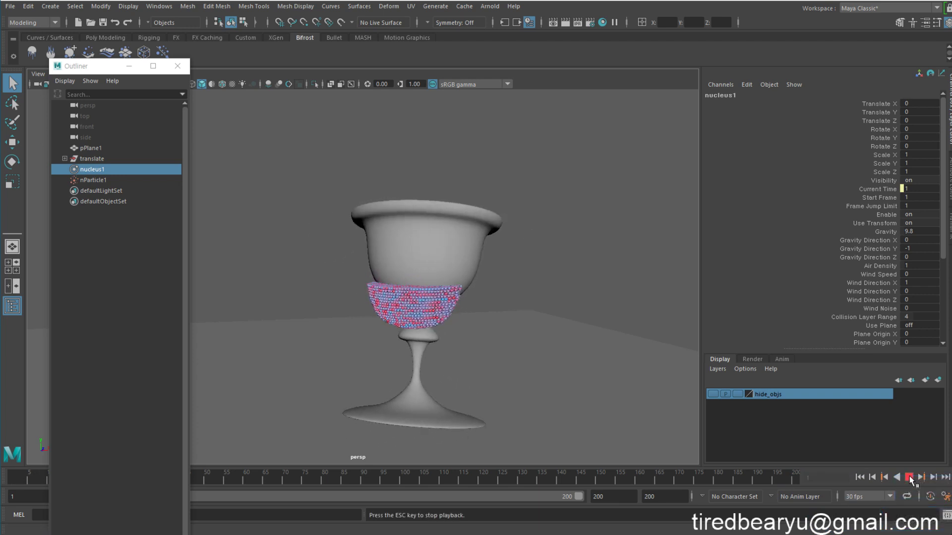
{"action": "left_click", "coordinate": [909, 477]}
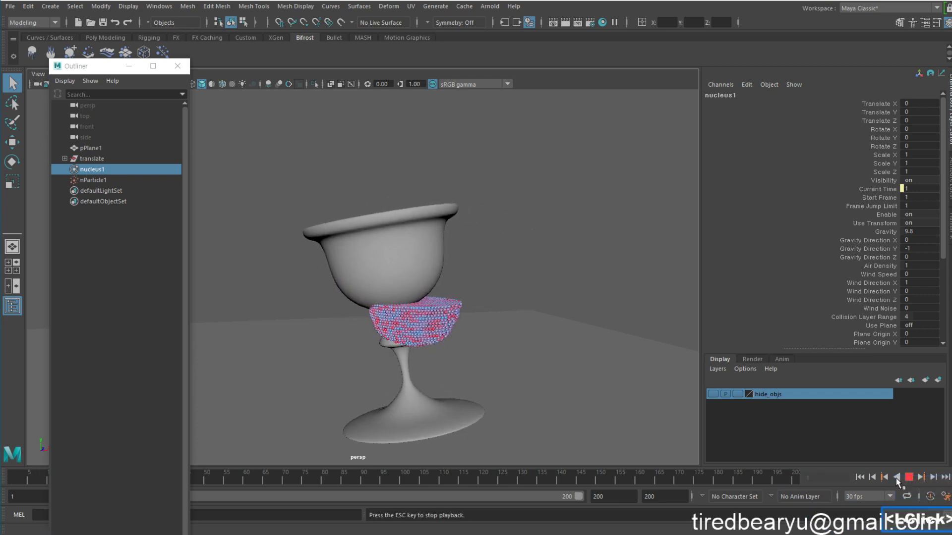
{"action": "left_click", "coordinate": [860, 477]}
{"action": "left_click_drag", "start_coordinate": [741, 480], "coordinate": [4, 478]}
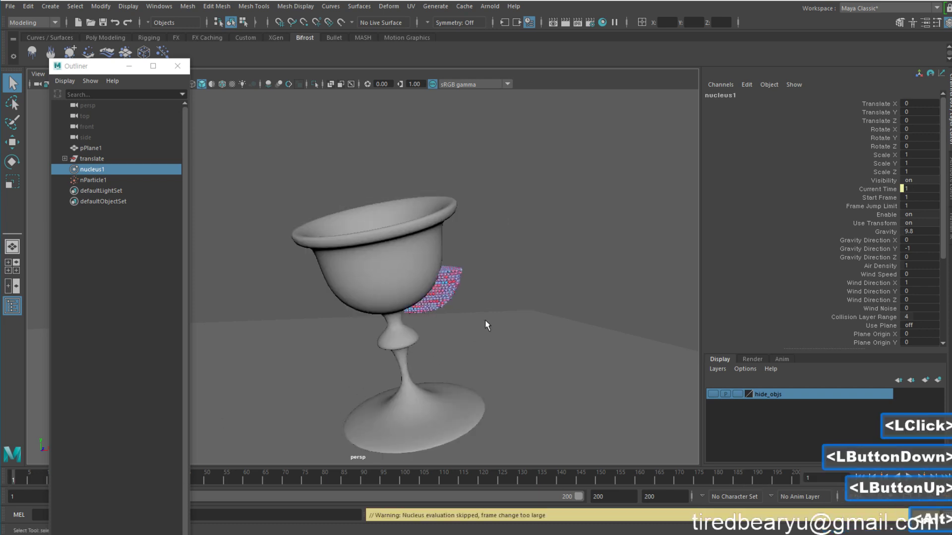
- Delete the misplaced nParticle1 object and the nucleus1 solver from the scene
{"action": "middle_click_drag", "start_coordinate": [493, 335], "coordinate": [520, 369], "text": "alt"}
{"action": "left_click_drag", "start_coordinate": [520, 361], "coordinate": [470, 355], "text": "alt"}
{"action": "left_click", "coordinate": [467, 322]}
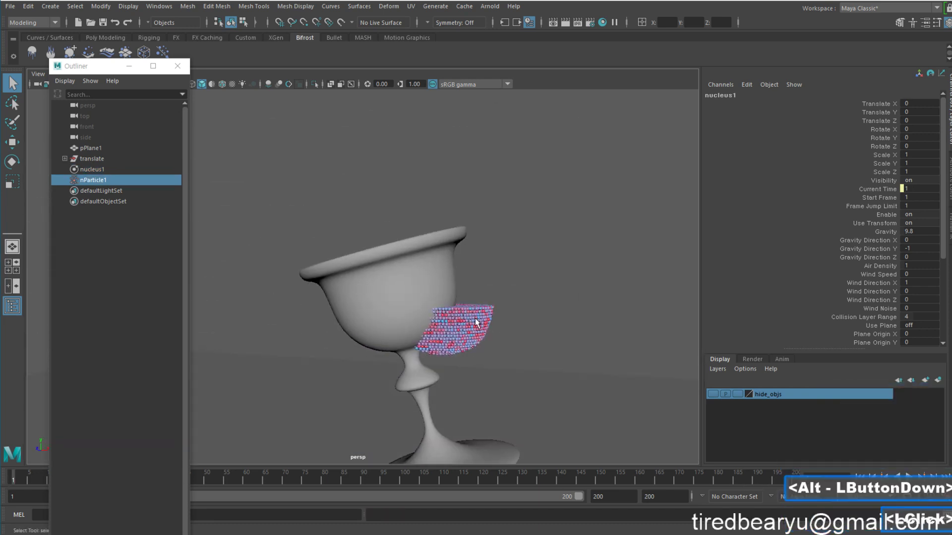
{"action": "key", "text": "Delete"}
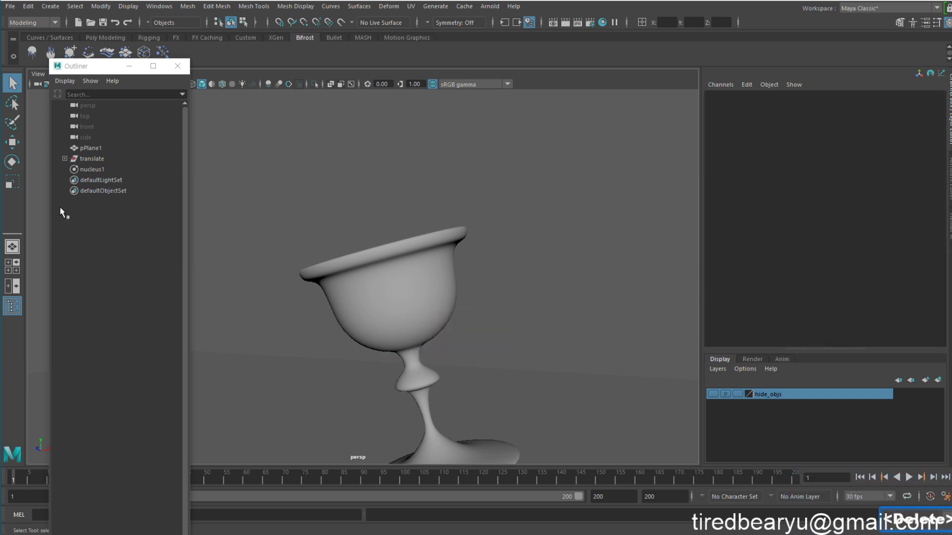
{"action": "left_click", "coordinate": [99, 168]}
{"action": "key", "text": "Delete"}
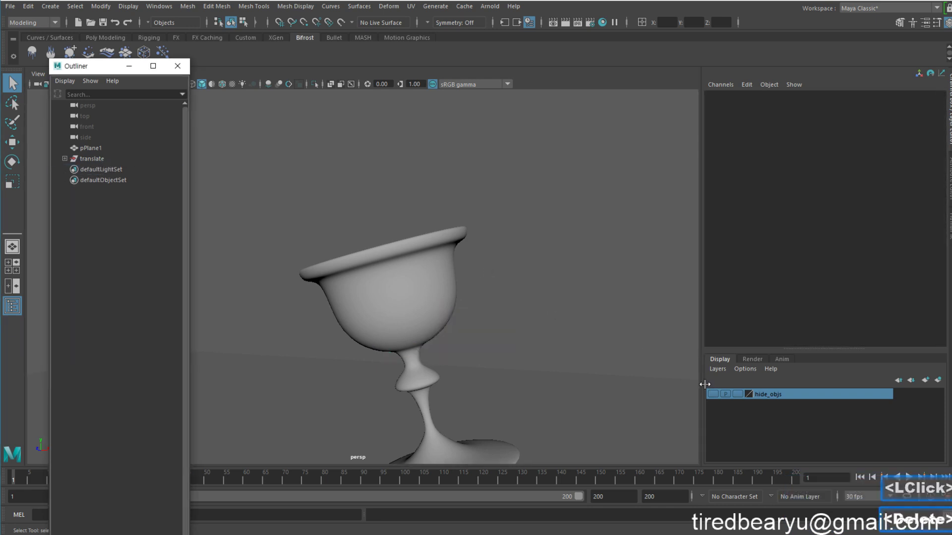
- Select the inner bowl mesh assigned to the hide_objs layer and fill it with nParticles using the FX Fill Object command
{"action": "right_click_drag", "start_coordinate": [789, 396], "coordinate": [822, 440]}
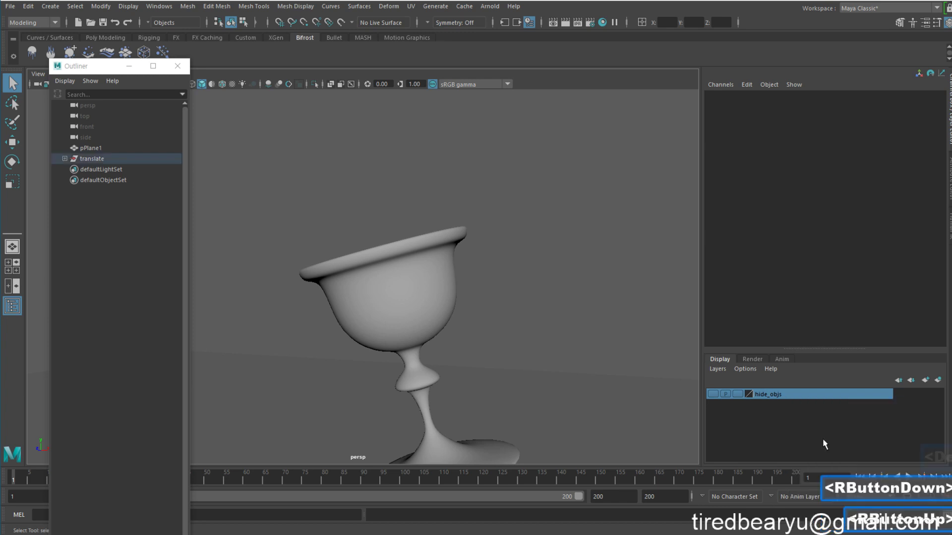
{"action": "left_click_drag", "start_coordinate": [381, 253], "coordinate": [413, 296], "text": "alt"}
{"action": "middle_click_drag", "start_coordinate": [414, 295], "coordinate": [428, 311], "text": "alt"}
{"action": "right_click_drag", "start_coordinate": [428, 312], "coordinate": [442, 321], "text": "alt"}
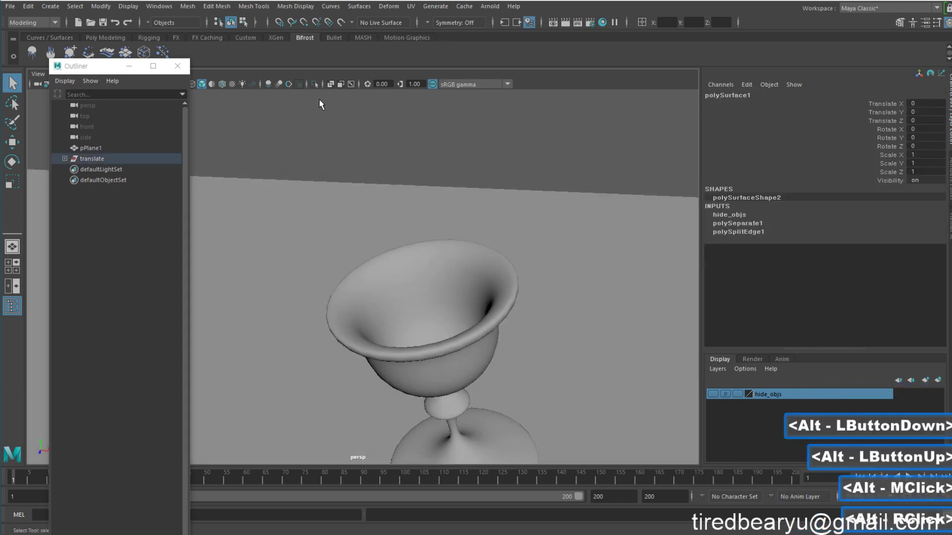
{"action": "left_click", "coordinate": [188, 7]}
{"action": "left_click", "coordinate": [193, 7]}
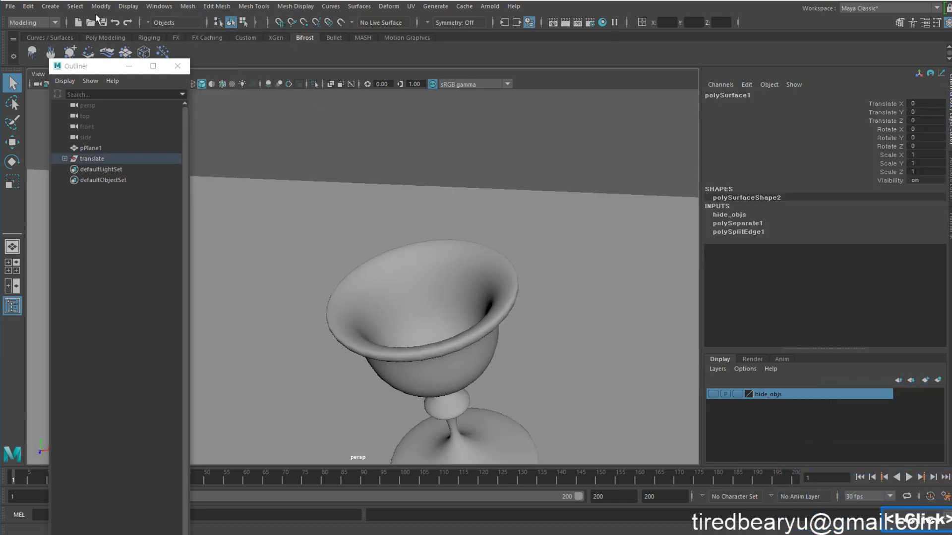
{"action": "left_click", "coordinate": [37, 21]}
{"action": "left_click", "coordinate": [30, 61]}
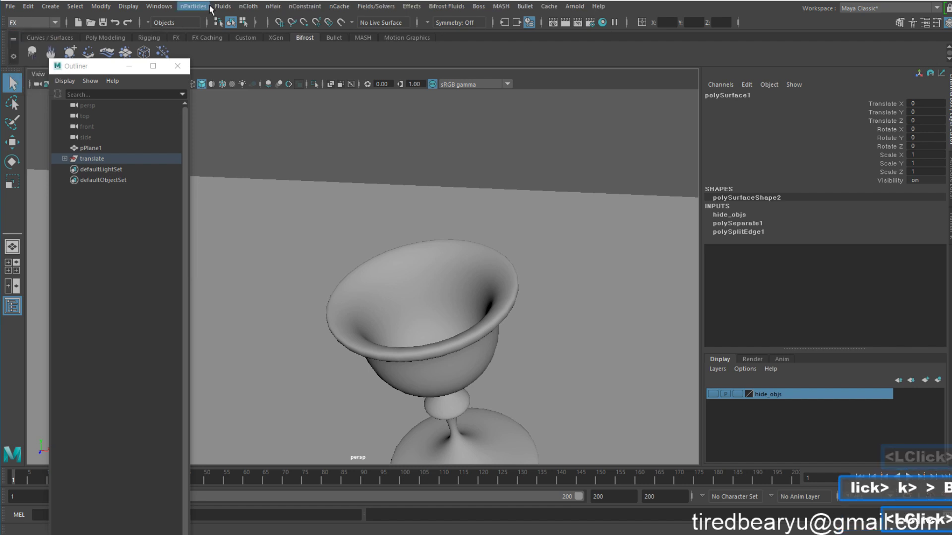
{"action": "left_click", "coordinate": [222, 6]}
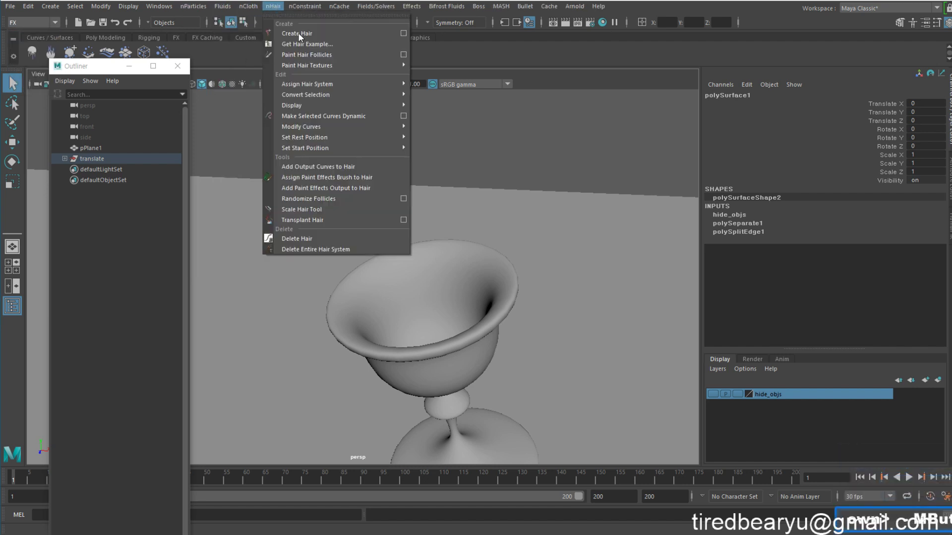
{"action": "mouse_move", "coordinate": [226, 6]}
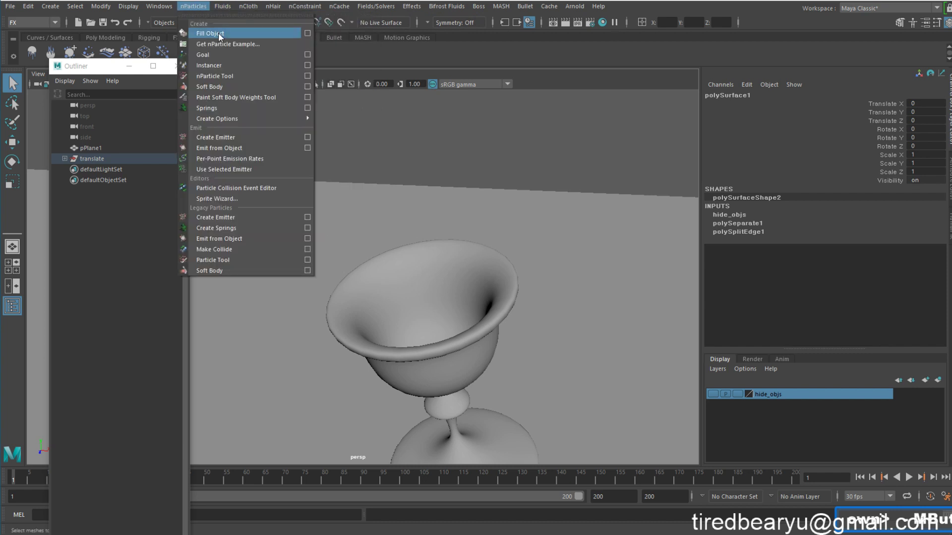
{"action": "left_click", "coordinate": [218, 34]}
- Examine the newly filled nParticles inside the tilted goblet's bowl in wireframe and shaded display
{"action": "left_click_drag", "start_coordinate": [484, 296], "coordinate": [491, 290], "text": "alt"}
{"action": "right_click_drag", "start_coordinate": [491, 290], "coordinate": [539, 294], "text": "alt"}
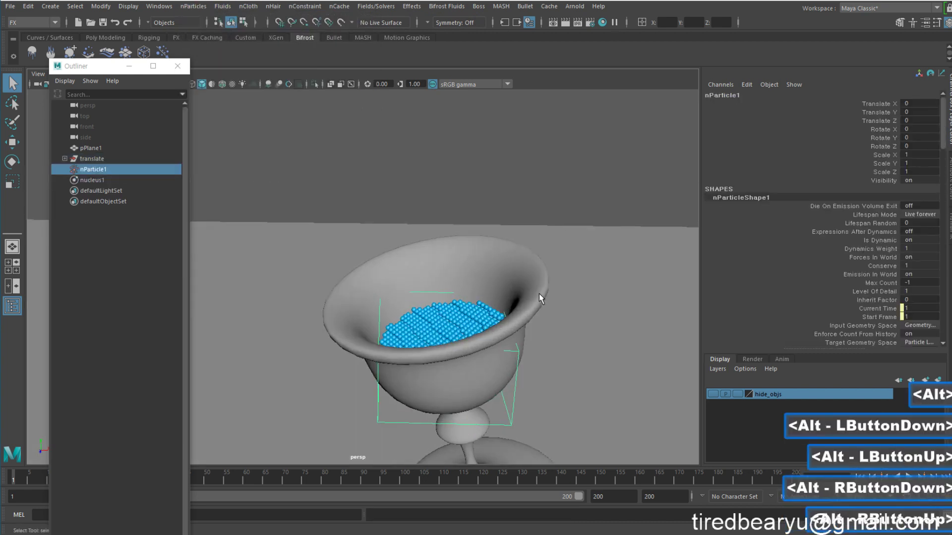
{"action": "left_click_drag", "start_coordinate": [539, 294], "coordinate": [542, 274], "text": "alt"}
{"action": "right_click_drag", "start_coordinate": [542, 274], "coordinate": [530, 270], "text": "alt"}
{"action": "left_click_drag", "start_coordinate": [530, 270], "coordinate": [561, 305], "text": "alt"}
{"action": "key", "text": "4"}
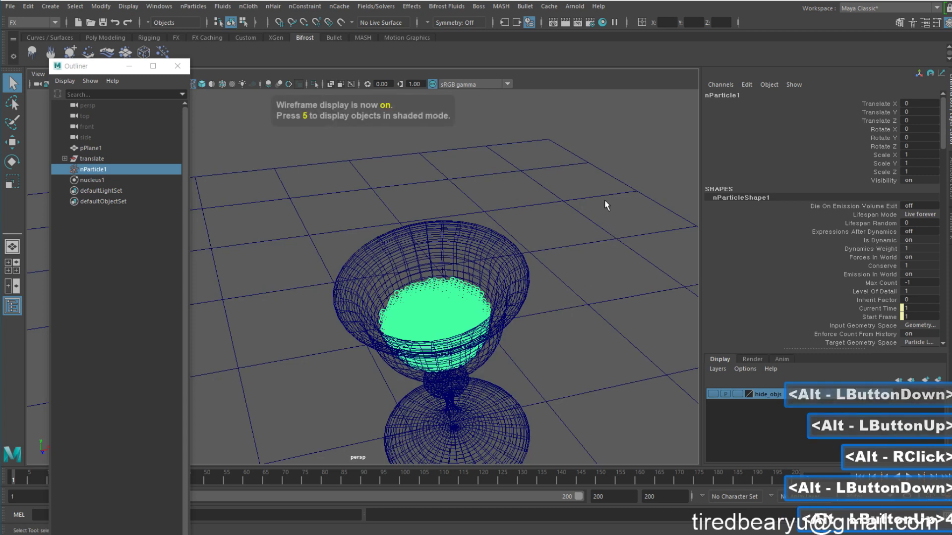
{"action": "key", "text": "5"}
{"action": "left_click", "coordinate": [620, 150]}
{"action": "left_click_drag", "start_coordinate": [543, 245], "coordinate": [534, 232], "text": "alt"}
{"action": "mouse_move", "coordinate": [534, 232]}
{"action": "right_mouse_down", "text": "alt"}
{"action": "mouse_move", "coordinate": [573, 250]}
{"action": "mouse_move", "coordinate": [563, 273]}
{"action": "right_mouse_up", "text": "alt"}
{"action": "middle_click_drag", "start_coordinate": [563, 273], "coordinate": [549, 247], "text": "alt"}
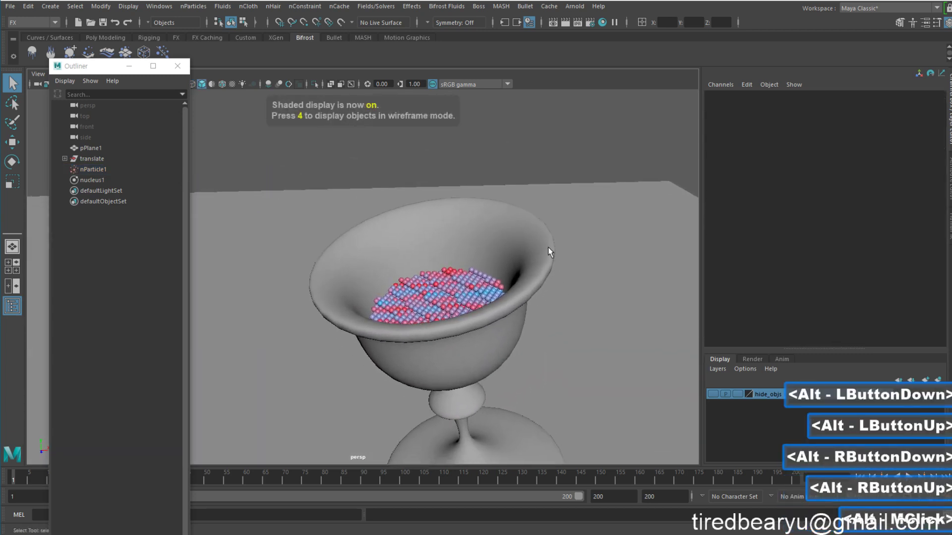
{"action": "left_click_drag", "start_coordinate": [549, 247], "coordinate": [547, 255], "text": "alt"}
{"action": "right_click_drag", "start_coordinate": [547, 254], "coordinate": [488, 259], "text": "alt"}
{"action": "middle_click_drag", "start_coordinate": [488, 259], "coordinate": [465, 225], "text": "alt"}
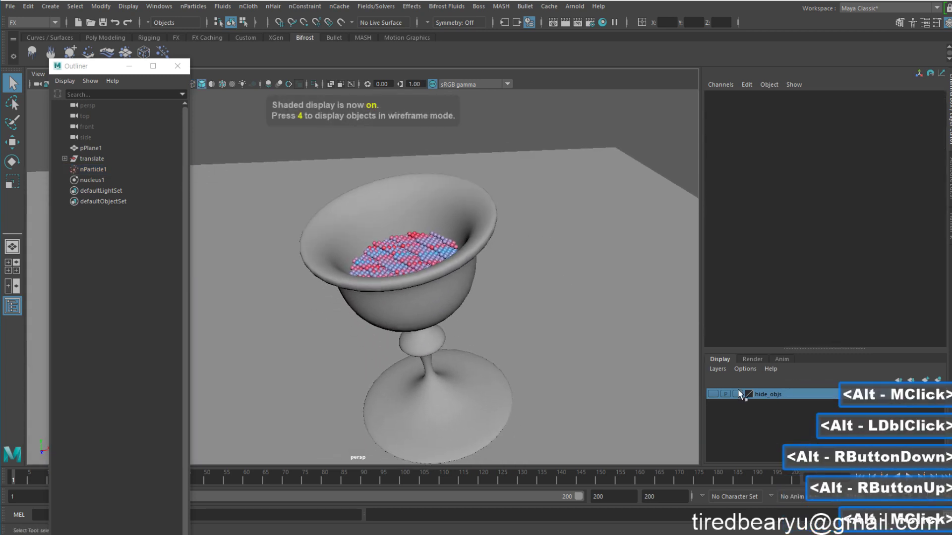
- Play the simulation to test the new nParticles without any collider, and rewind to frame 1
{"action": "left_click", "coordinate": [909, 477]}
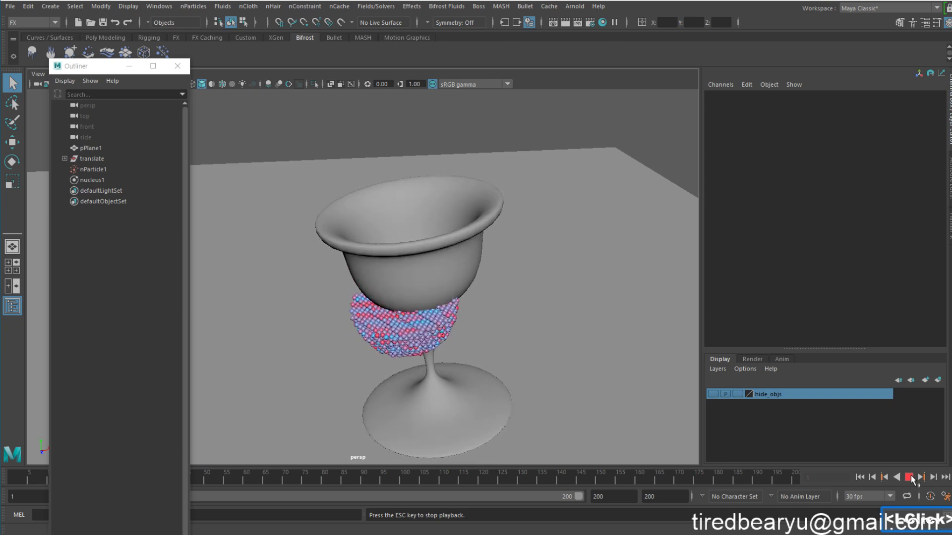
{"action": "left_click", "coordinate": [909, 476]}
{"action": "left_click", "coordinate": [860, 477]}
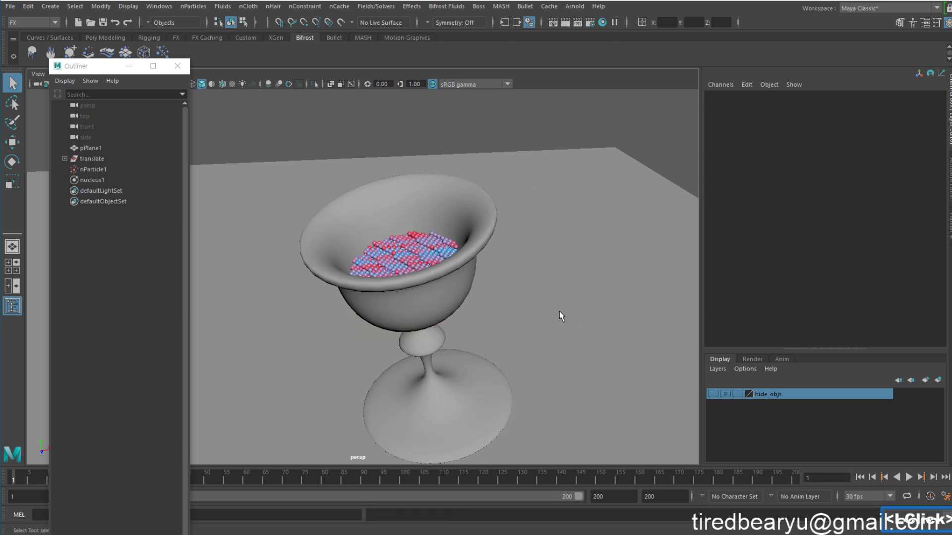
- Make the goblet mesh revolvedSurface1 a passive collider for the nParticles
{"action": "left_click", "coordinate": [483, 227]}
{"action": "left_click", "coordinate": [456, 253]}
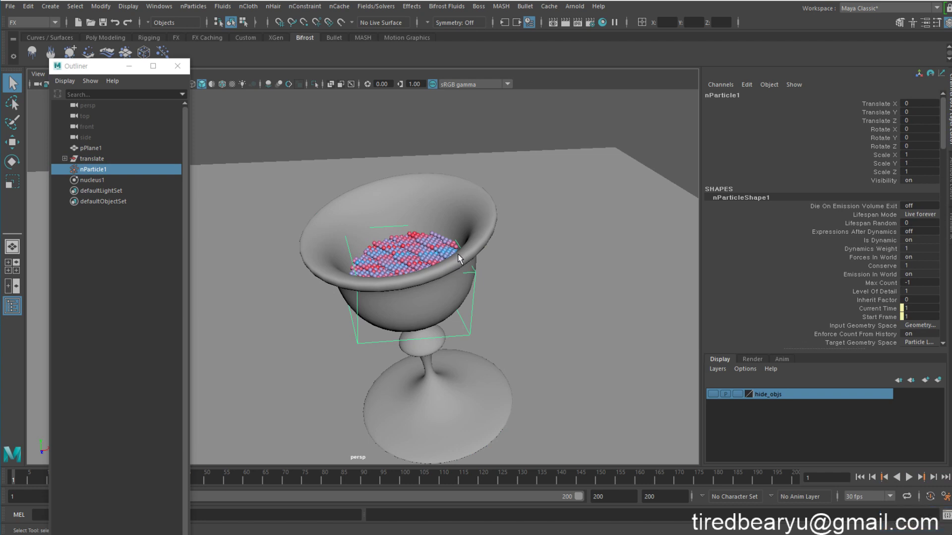
{"action": "left_click", "coordinate": [475, 208]}
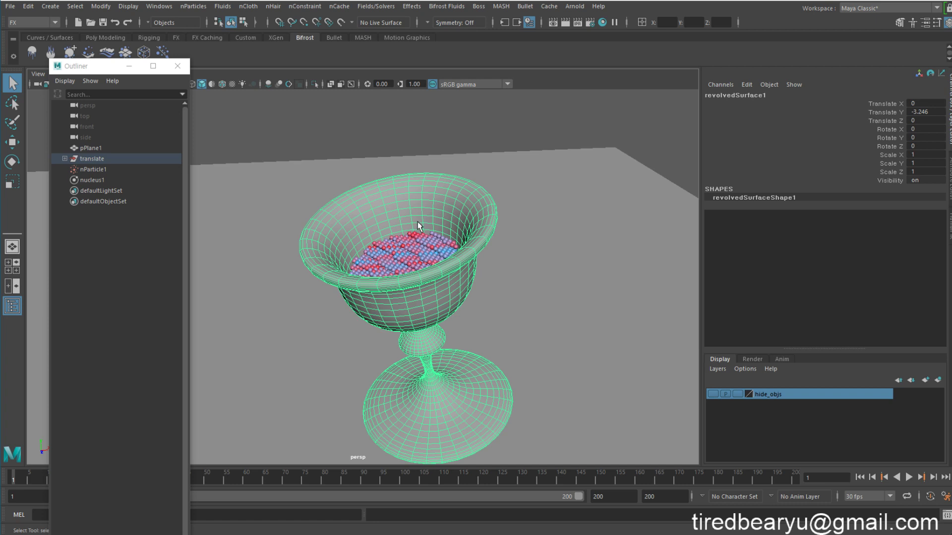
{"action": "left_click", "coordinate": [248, 7]}
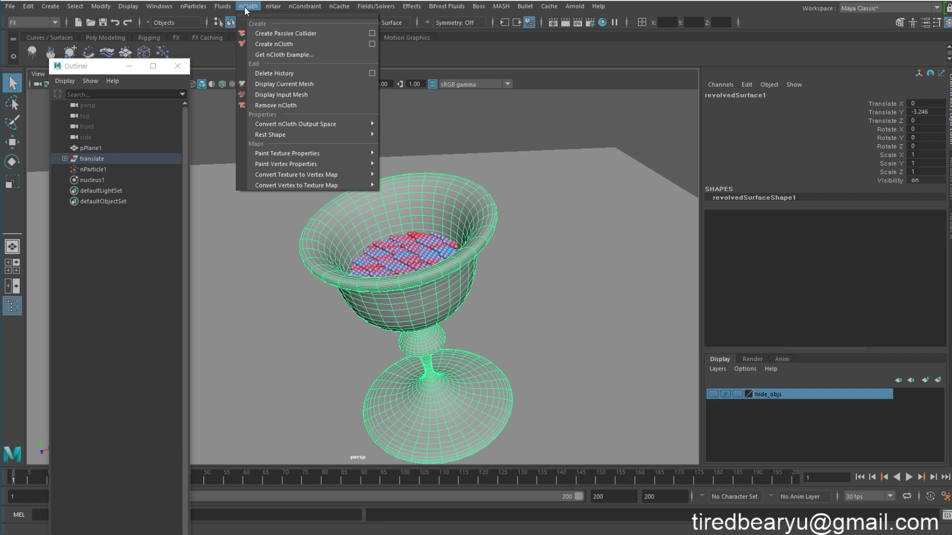
{"action": "mouse_move", "coordinate": [189, 9]}
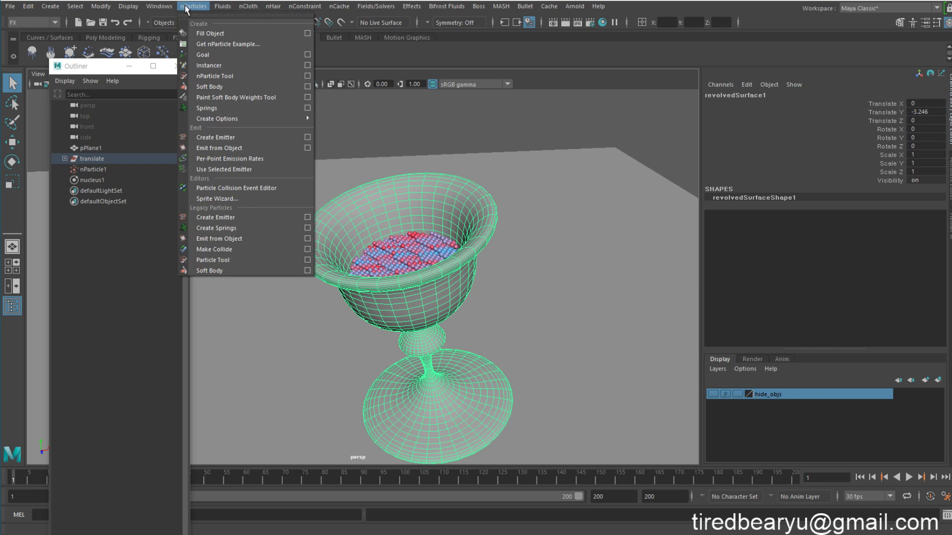
{"action": "mouse_move", "coordinate": [244, 9]}
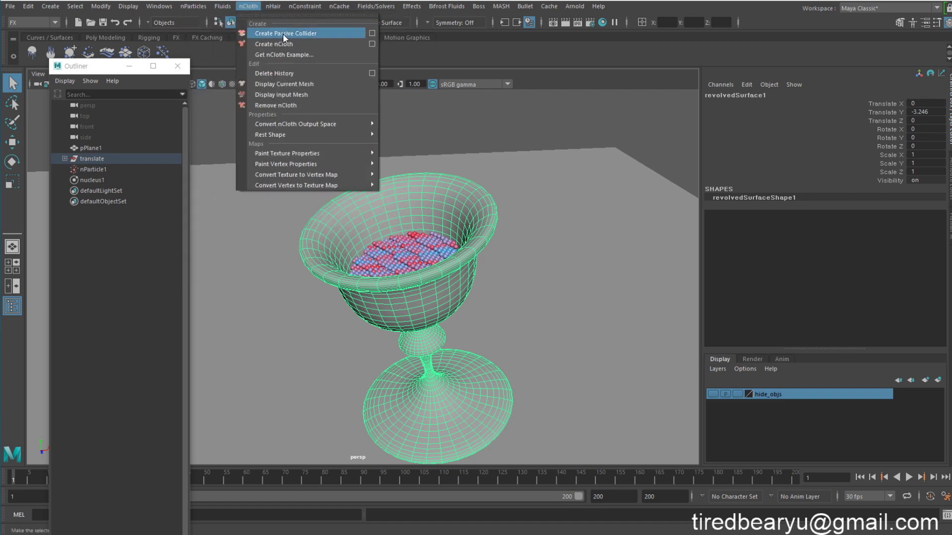
{"action": "left_click", "coordinate": [279, 36]}
- Play the simulation to check how the nParticles collide with the goblet, inspect the scattered particles, and rewind to frame 1
{"action": "middle_click_drag", "start_coordinate": [472, 215], "coordinate": [485, 208], "text": "alt"}
{"action": "left_click_drag", "start_coordinate": [483, 204], "coordinate": [481, 210], "text": "alt"}
{"action": "right_click_drag", "start_coordinate": [481, 211], "coordinate": [503, 209], "text": "alt"}
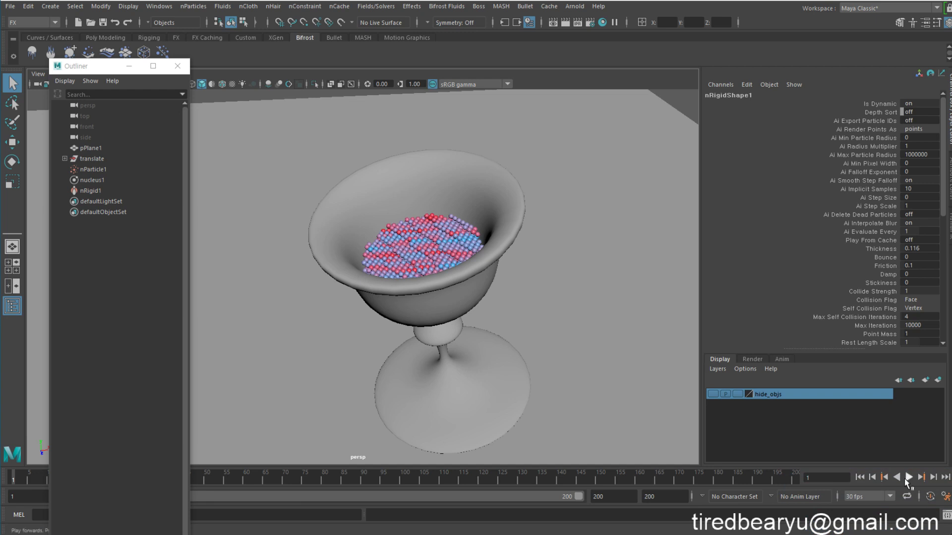
{"action": "left_click", "coordinate": [908, 477]}
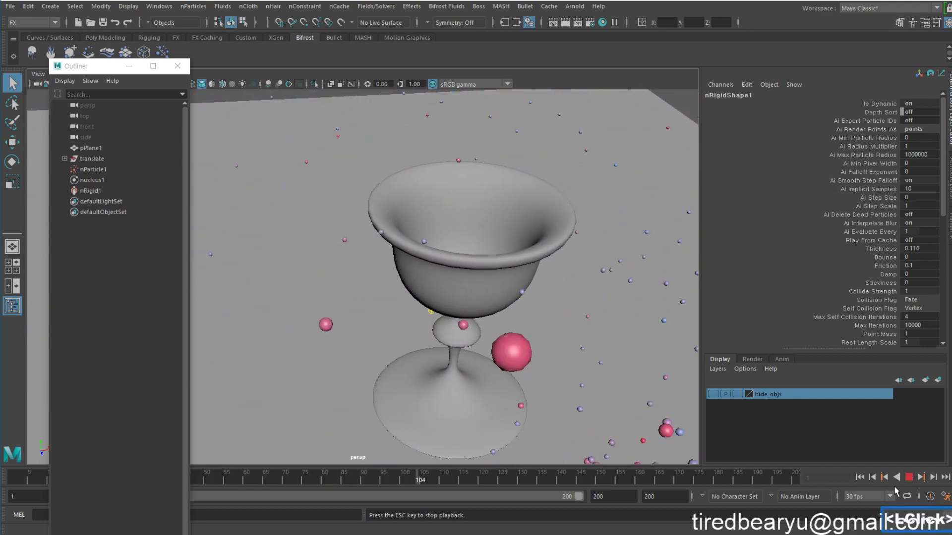
{"action": "left_click", "coordinate": [906, 477]}
{"action": "right_click_drag", "start_coordinate": [577, 416], "coordinate": [464, 376], "text": "alt"}
{"action": "left_click_drag", "start_coordinate": [464, 376], "coordinate": [471, 342], "text": "alt"}
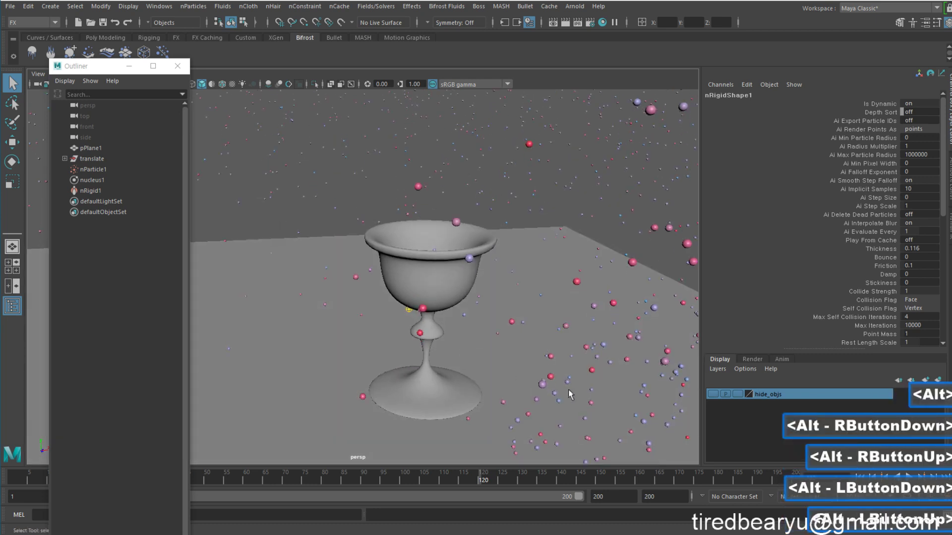
{"action": "left_click", "coordinate": [860, 476]}
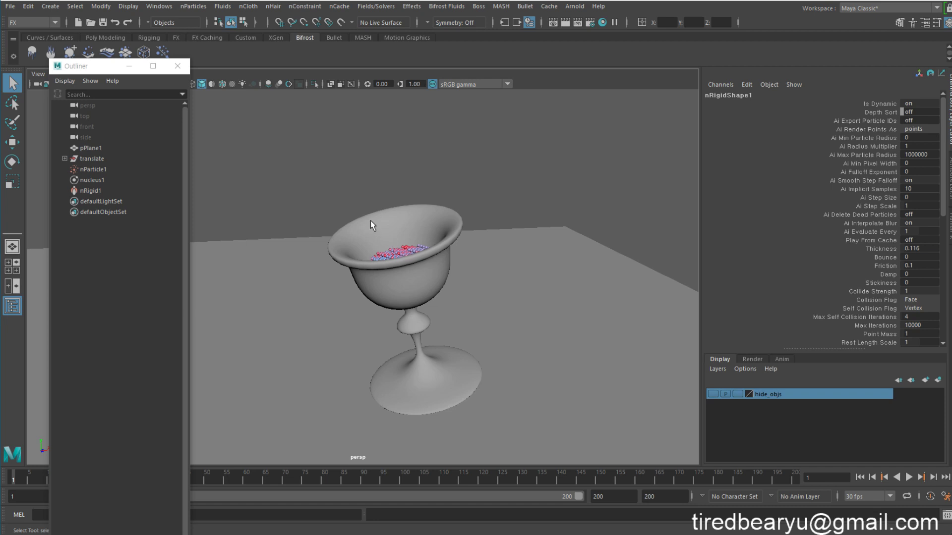
- Select the nParticles in the goblet's bowl and show their attributes in the Attribute Editor
{"action": "left_click_drag", "start_coordinate": [384, 223], "coordinate": [418, 246], "text": "alt"}
{"action": "left_click", "coordinate": [408, 255]}
{"action": "right_click_drag", "start_coordinate": [419, 247], "coordinate": [474, 268], "text": "alt"}
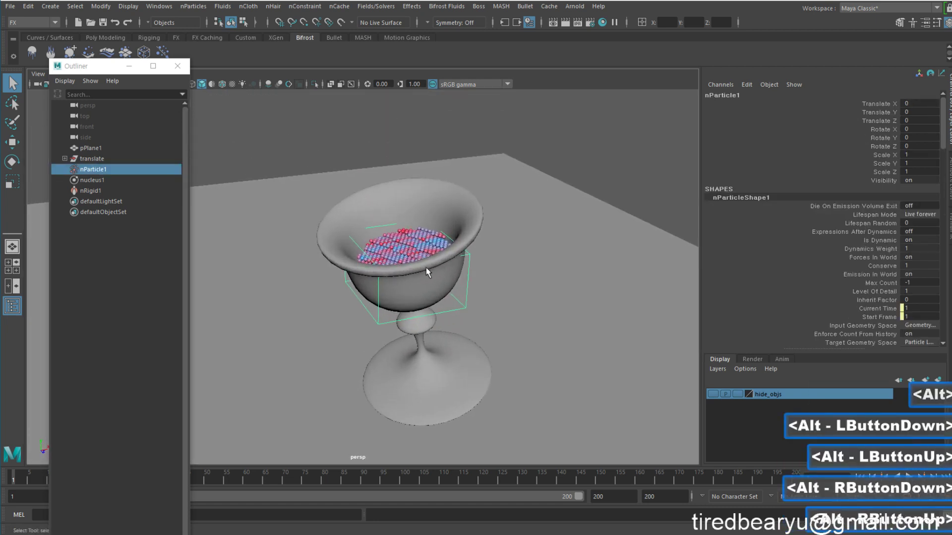
{"action": "middle_click_drag", "start_coordinate": [439, 284], "coordinate": [437, 297], "text": "alt"}
{"action": "left_click_drag", "start_coordinate": [437, 297], "coordinate": [441, 300], "text": "alt"}
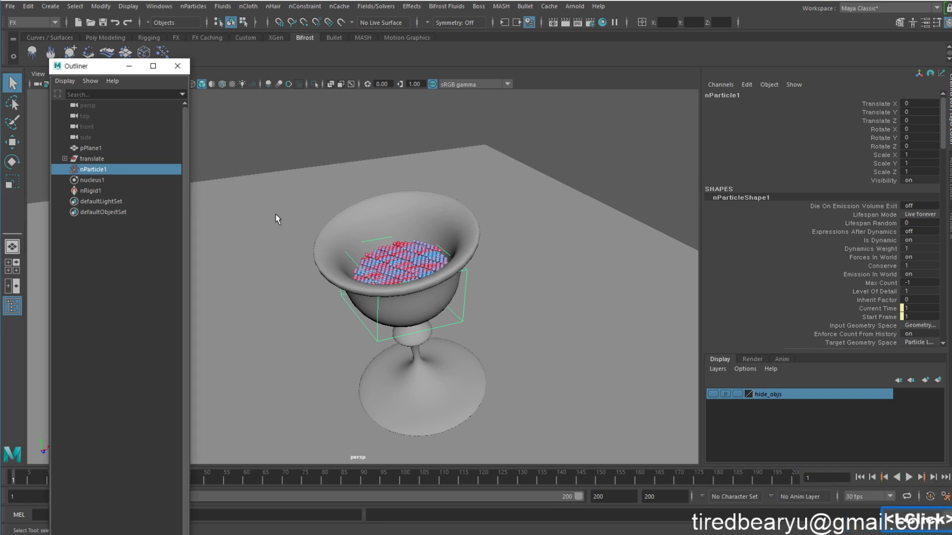
{"action": "key", "text": "ctrl+a"}
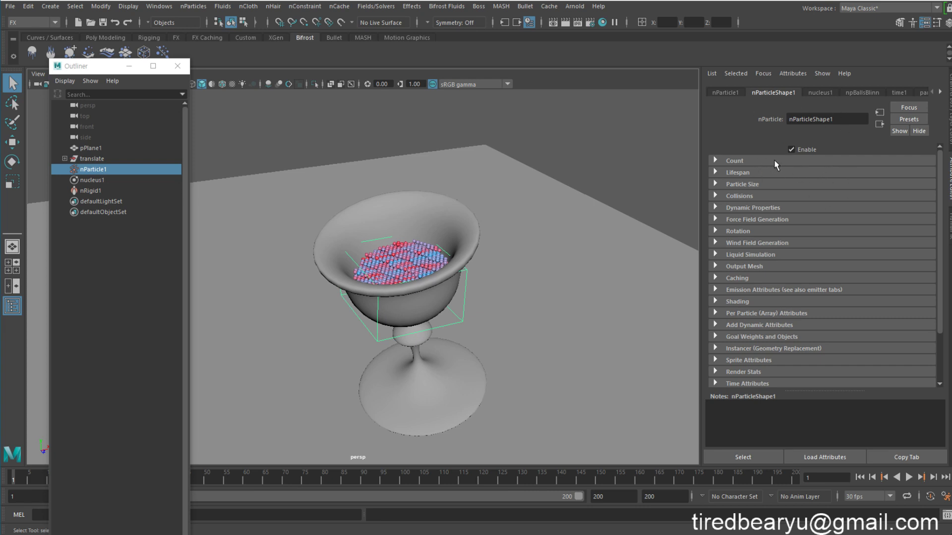
- Review the Count and Lifespan attributes of nParticleShape1 and expand its Particle Size settings
{"action": "scroll", "coordinate": [774, 160], "scroll_direction": "down", "scroll_amount": 5}
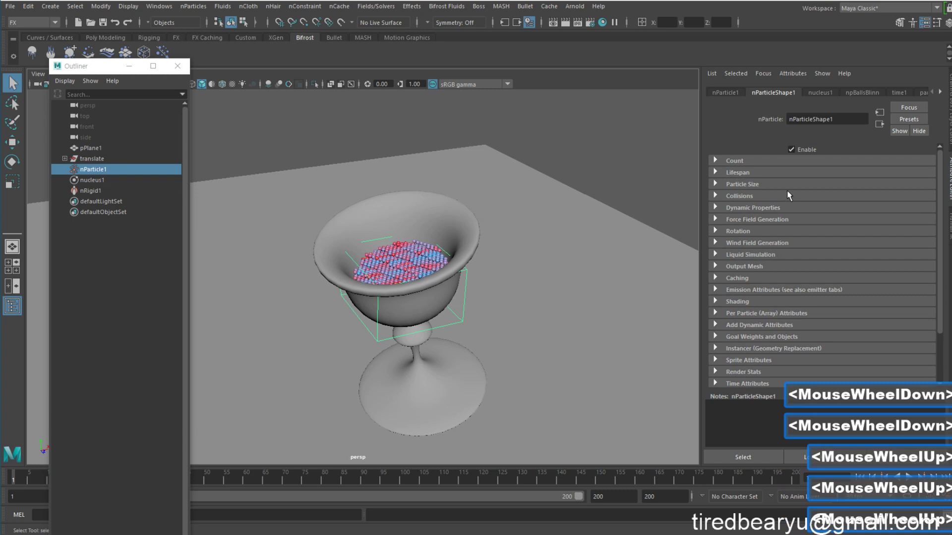
{"action": "left_click", "coordinate": [753, 162]}
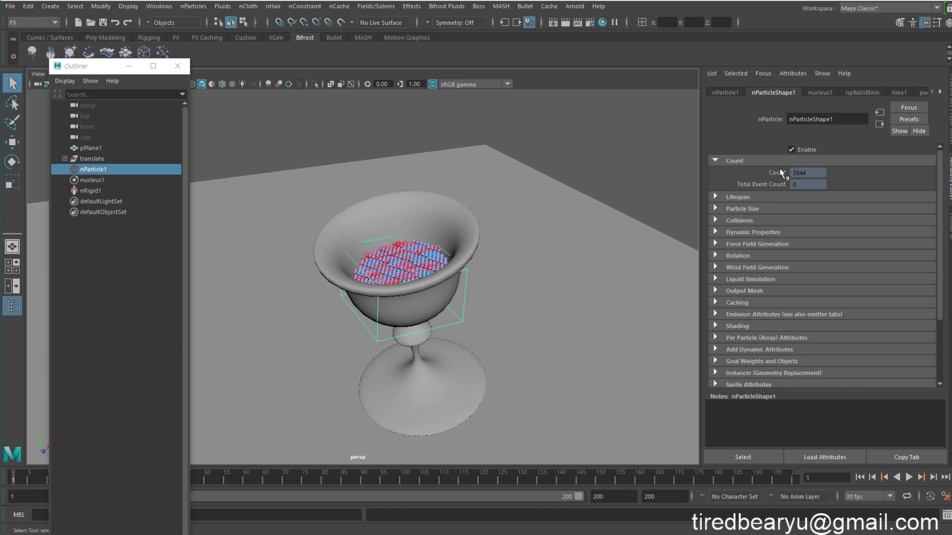
{"action": "left_click", "coordinate": [759, 162]}
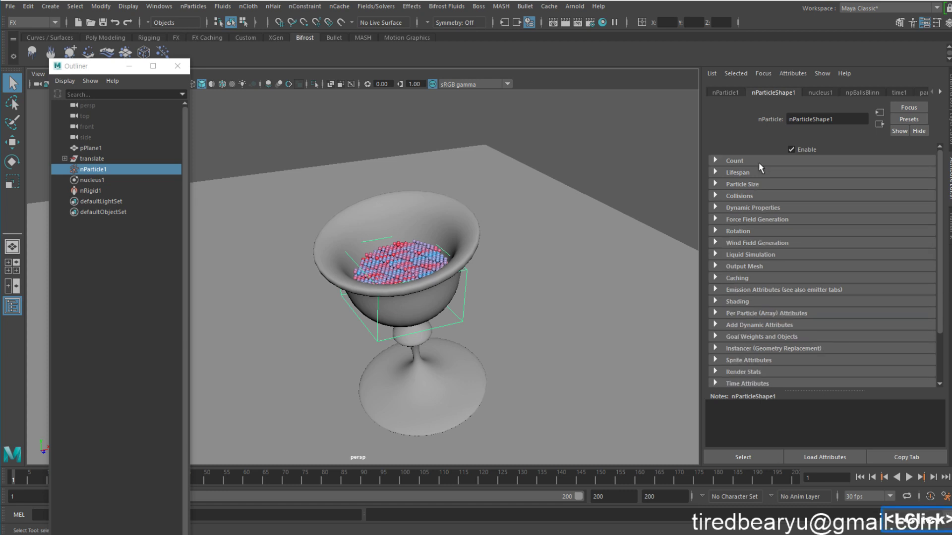
{"action": "left_click", "coordinate": [757, 172]}
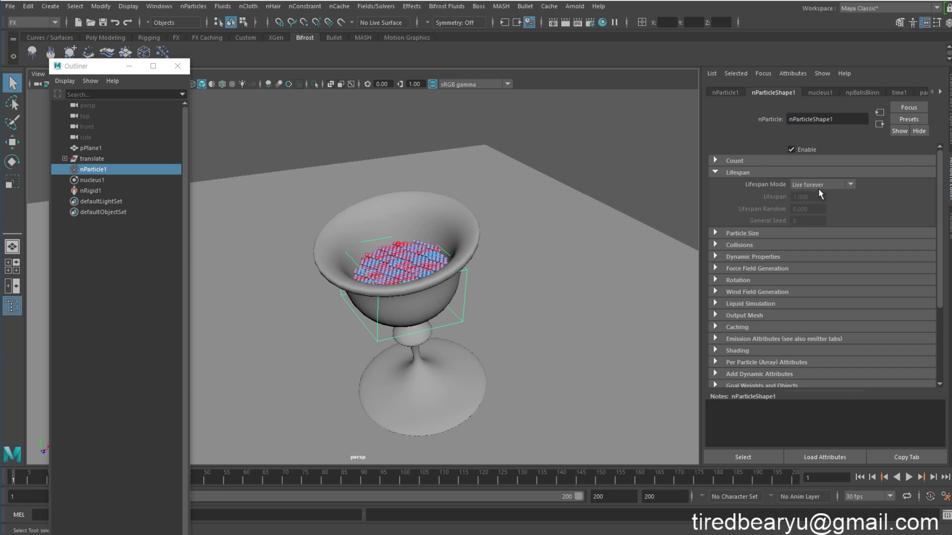
{"action": "left_click", "coordinate": [789, 175]}
{"action": "left_click", "coordinate": [777, 186]}
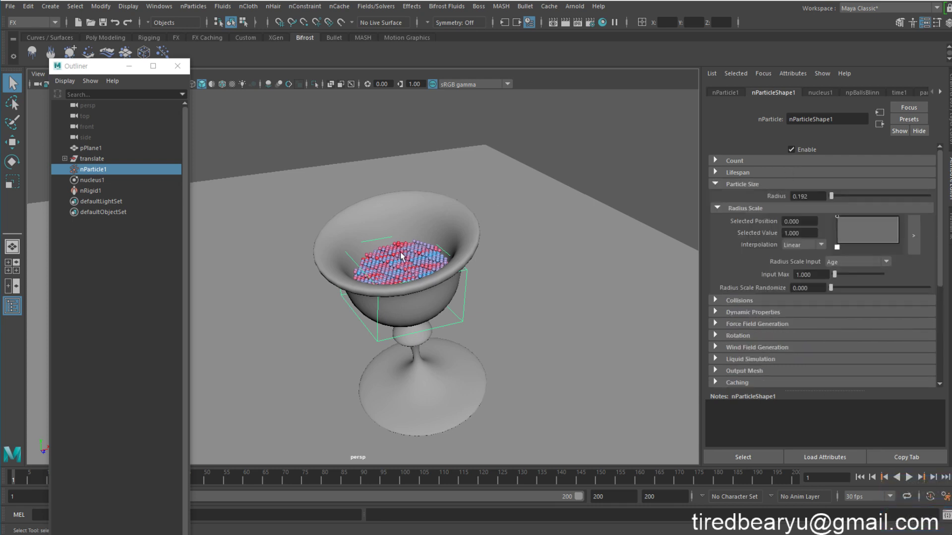
- Try a larger nParticle Radius of about 2.418 and undo the change
{"action": "mouse_move", "coordinate": [844, 194]}
{"action": "left_mouse_down"}
{"action": "mouse_move", "coordinate": [859, 197]}
{"action": "mouse_move", "coordinate": [842, 197]}
{"action": "left_mouse_up"}
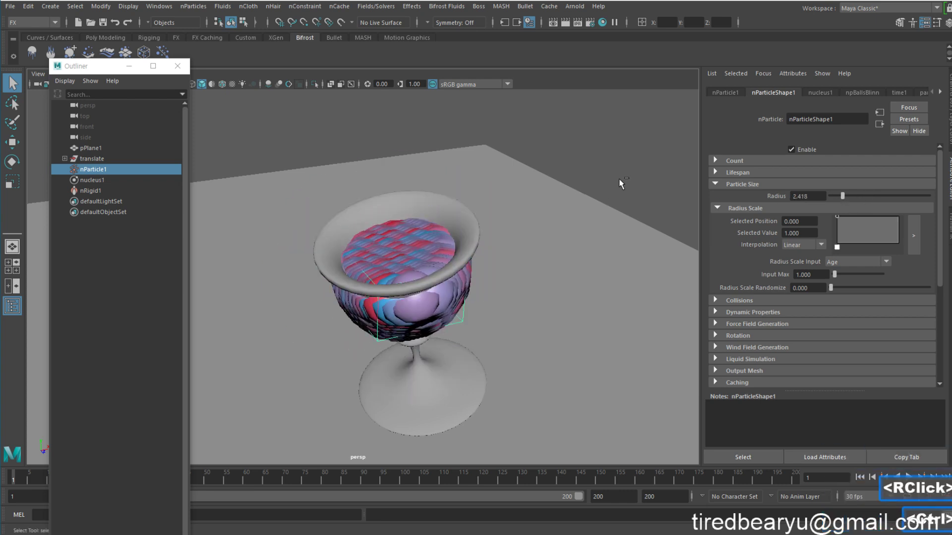
{"action": "key", "text": "ctrl+z"}
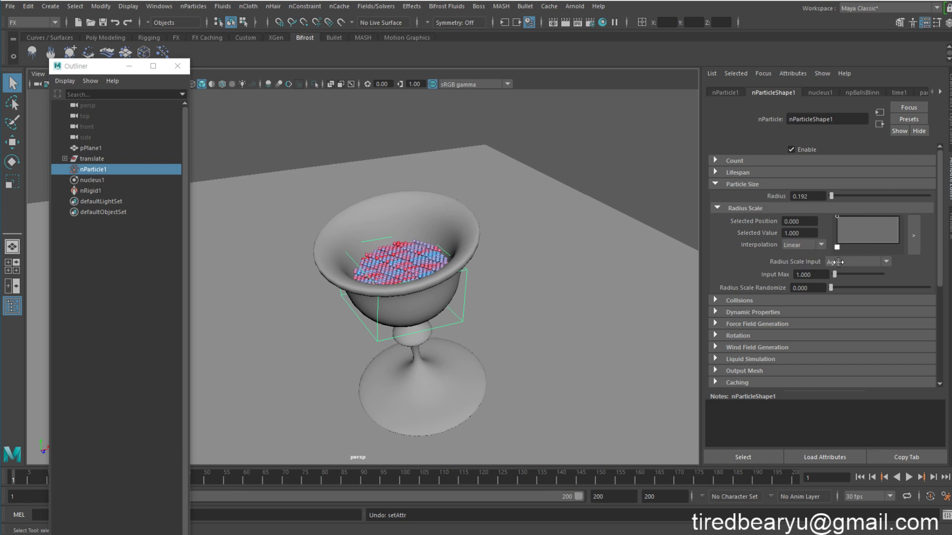
- Keep Age as the Radius Scale Input and add a ramp point at position 1.000 with value 1.000
{"action": "left_click", "coordinate": [856, 262]}
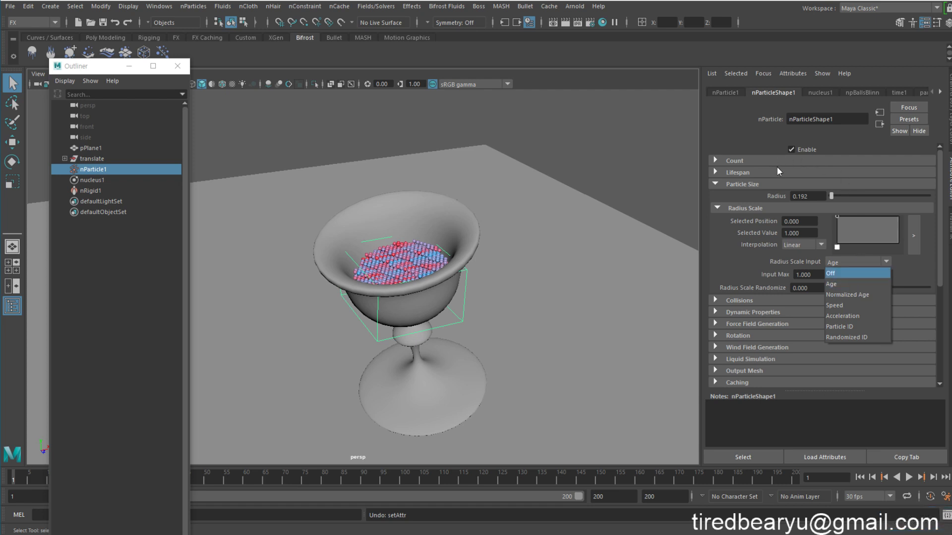
{"action": "left_click", "coordinate": [853, 284]}
{"action": "left_click", "coordinate": [898, 245]}
{"action": "left_click_drag", "start_coordinate": [922, 255], "coordinate": [898, 217]}
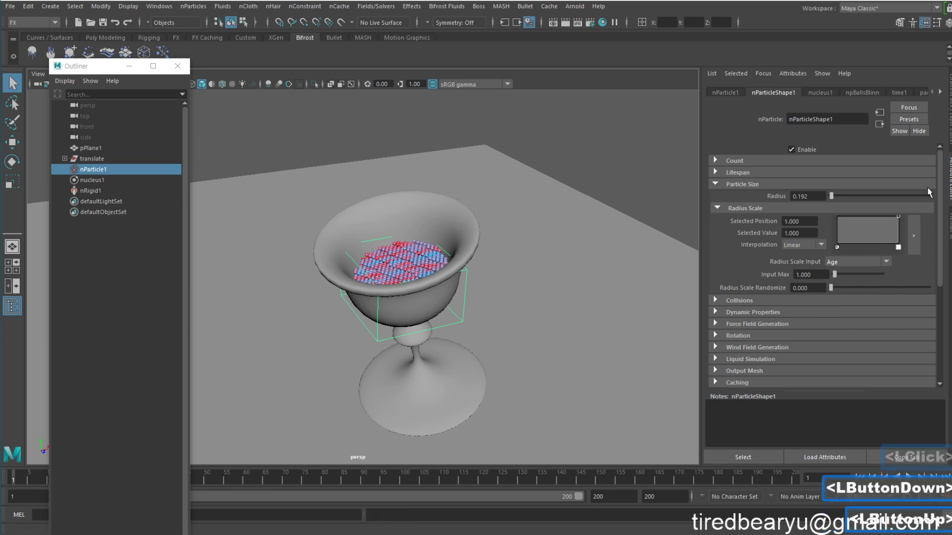
- Switch the Radius Scale Input to Particle ID, try a ramp end value of 0.000, and return it to 1.000
{"action": "left_click", "coordinate": [867, 261]}
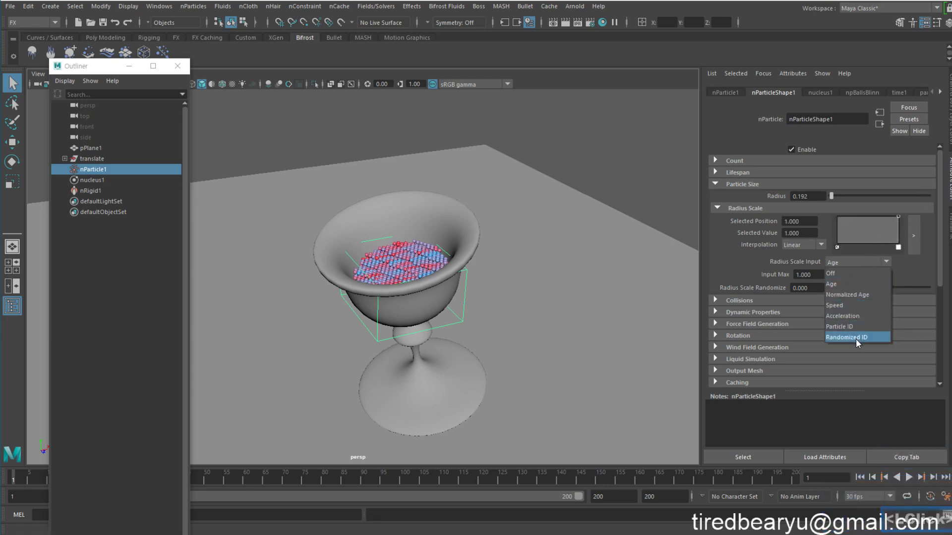
{"action": "left_click", "coordinate": [855, 327]}
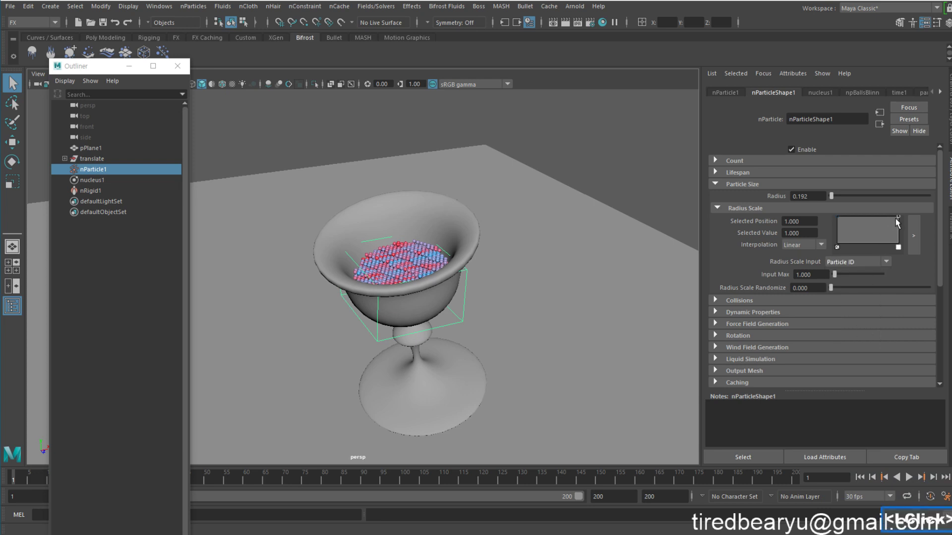
{"action": "left_click_drag", "start_coordinate": [898, 218], "coordinate": [927, 247]}
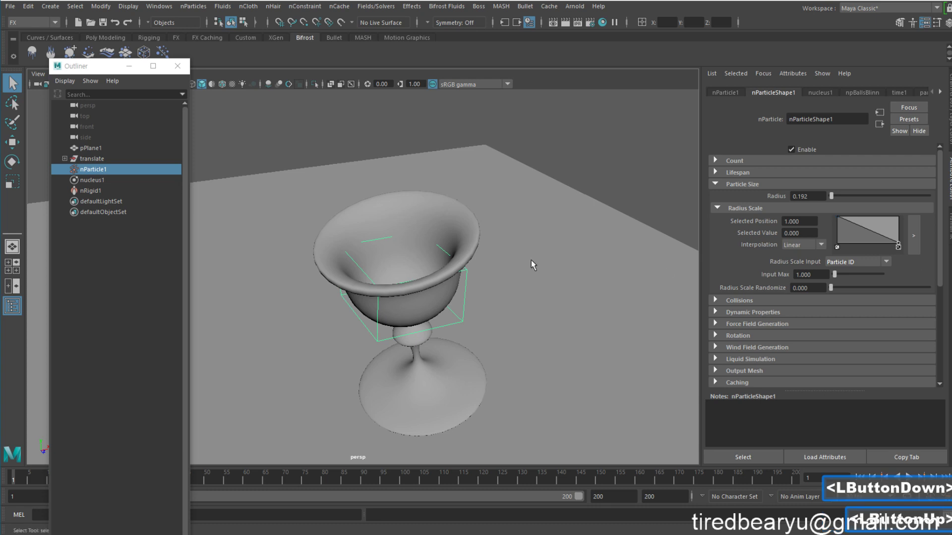
{"action": "left_click_drag", "start_coordinate": [450, 246], "coordinate": [442, 288], "text": "alt"}
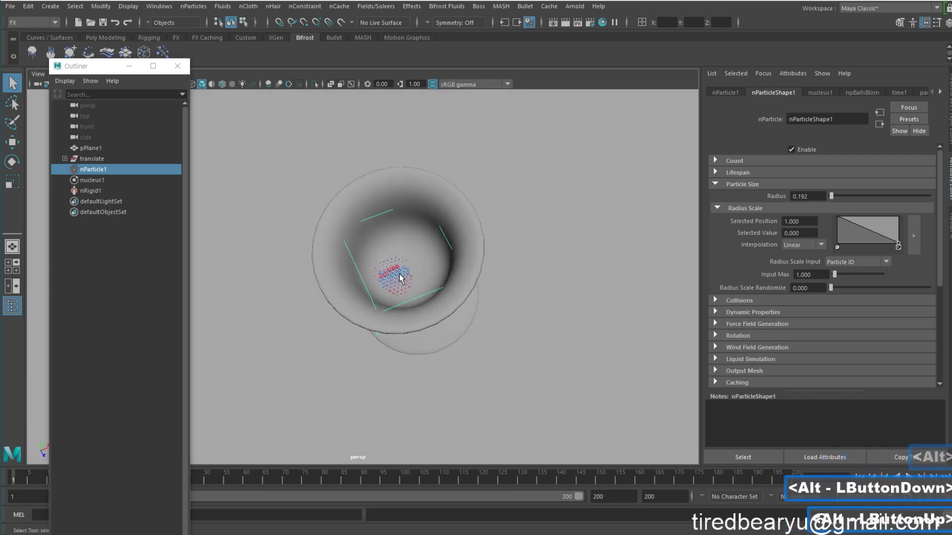
{"action": "left_click_drag", "start_coordinate": [898, 242], "coordinate": [918, 198]}
{"action": "left_click_drag", "start_coordinate": [899, 242], "coordinate": [898, 216]}
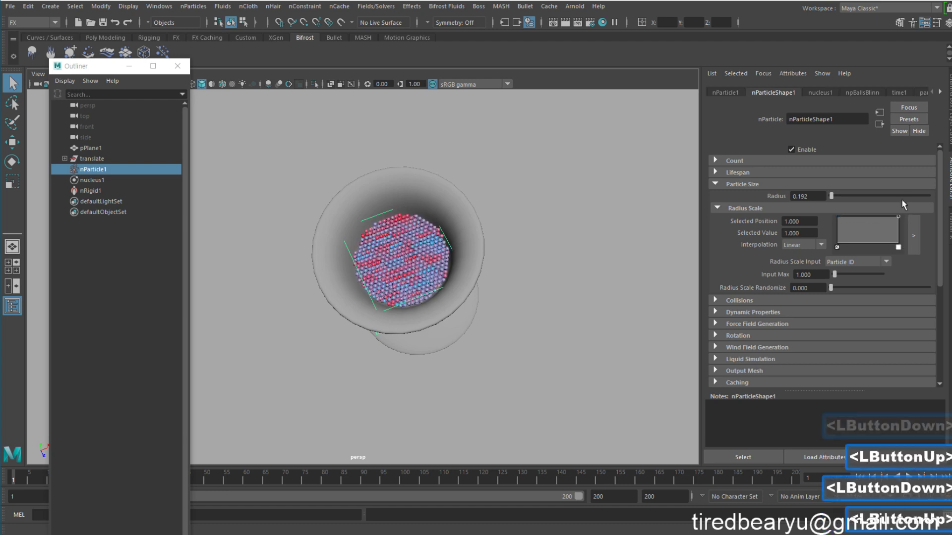
- Set the Radius Scale Input to Randomized ID, inspect the particles with a ramp end value of 0.220, and return it to 1.000
{"action": "left_click", "coordinate": [862, 261]}
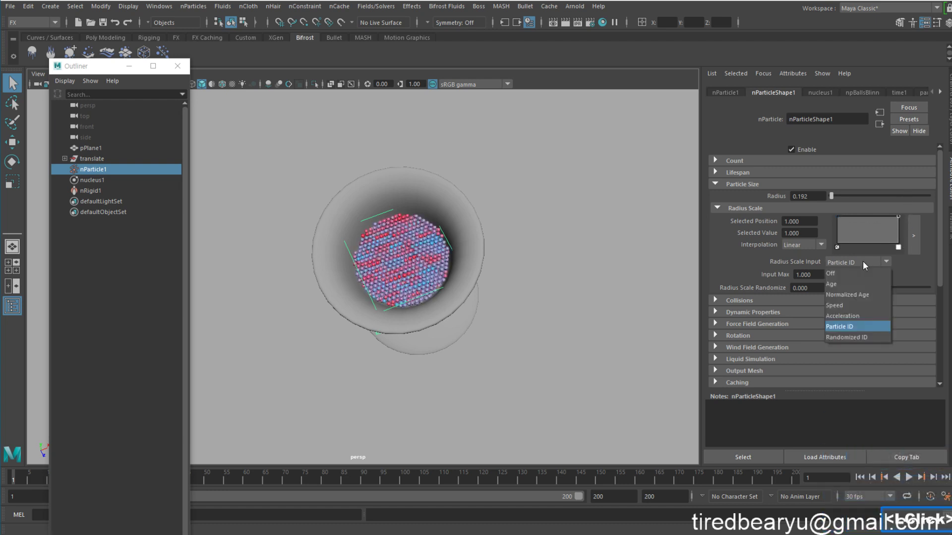
{"action": "left_click", "coordinate": [844, 338]}
{"action": "left_click_drag", "start_coordinate": [898, 221], "coordinate": [899, 238]}
{"action": "left_click_drag", "start_coordinate": [518, 251], "coordinate": [489, 236], "text": "alt"}
{"action": "right_click_drag", "start_coordinate": [490, 237], "coordinate": [545, 274], "text": "alt"}
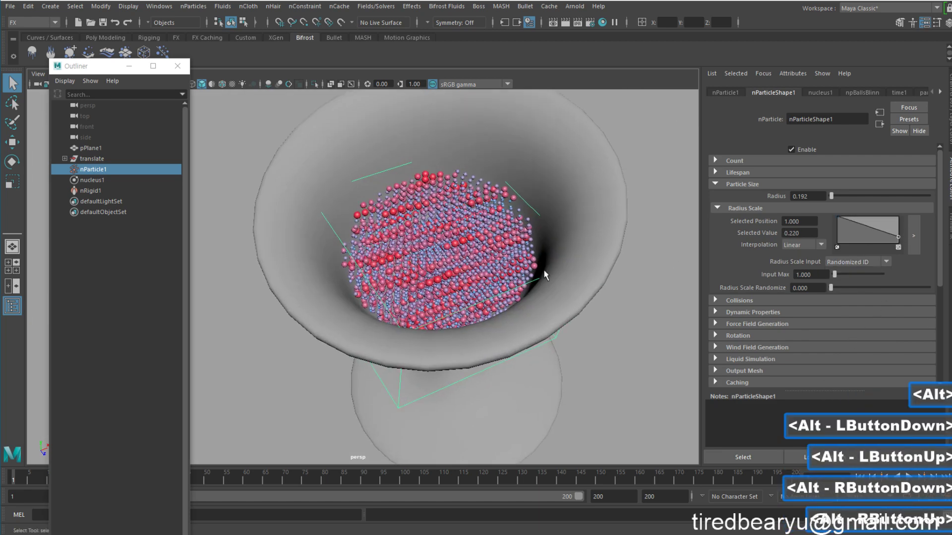
{"action": "left_click_drag", "start_coordinate": [544, 274], "coordinate": [483, 243], "text": "alt"}
{"action": "right_click_drag", "start_coordinate": [483, 243], "coordinate": [415, 240], "text": "alt"}
{"action": "left_click_drag", "start_coordinate": [415, 240], "coordinate": [418, 254], "text": "alt"}
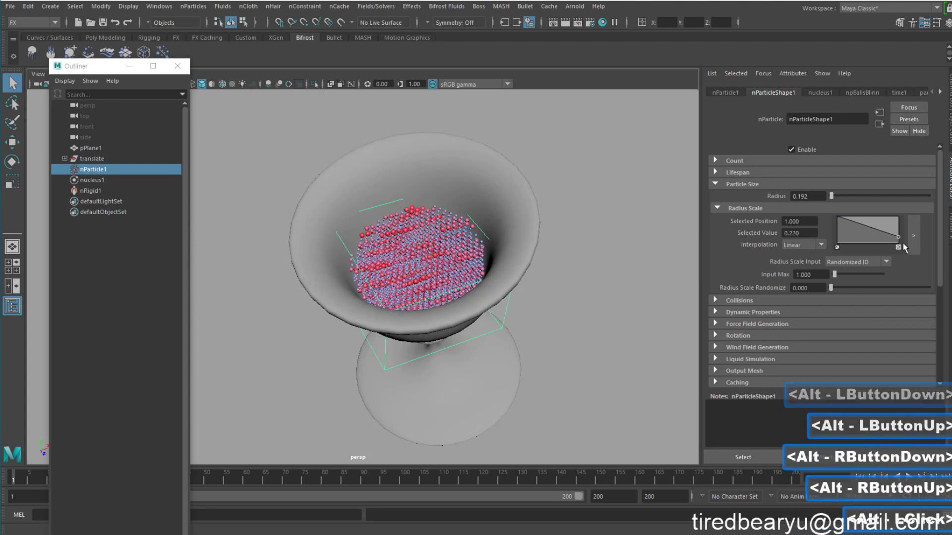
{"action": "left_click_drag", "start_coordinate": [899, 237], "coordinate": [909, 212]}
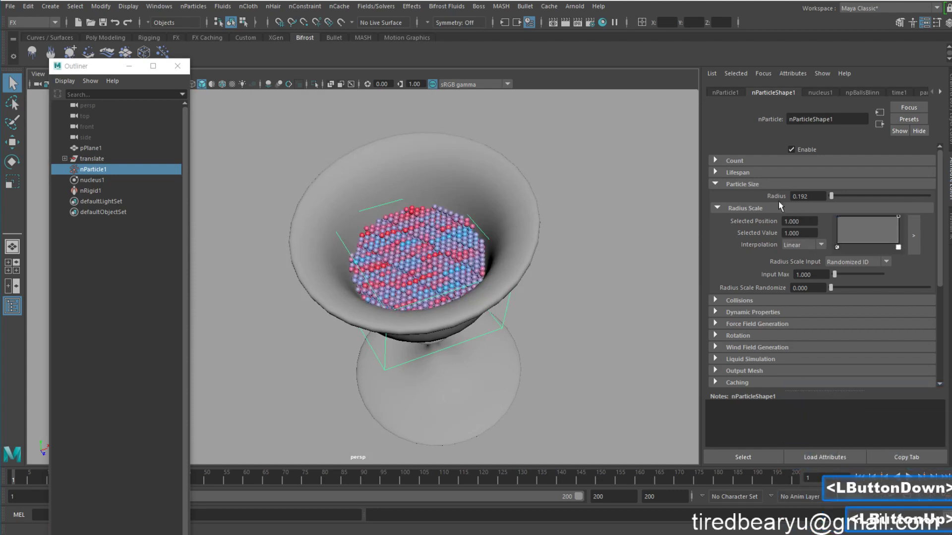
- Expand the Collisions settings of nParticleShape1
{"action": "scroll", "coordinate": [813, 245], "scroll_direction": "down", "scroll_amount": 2}
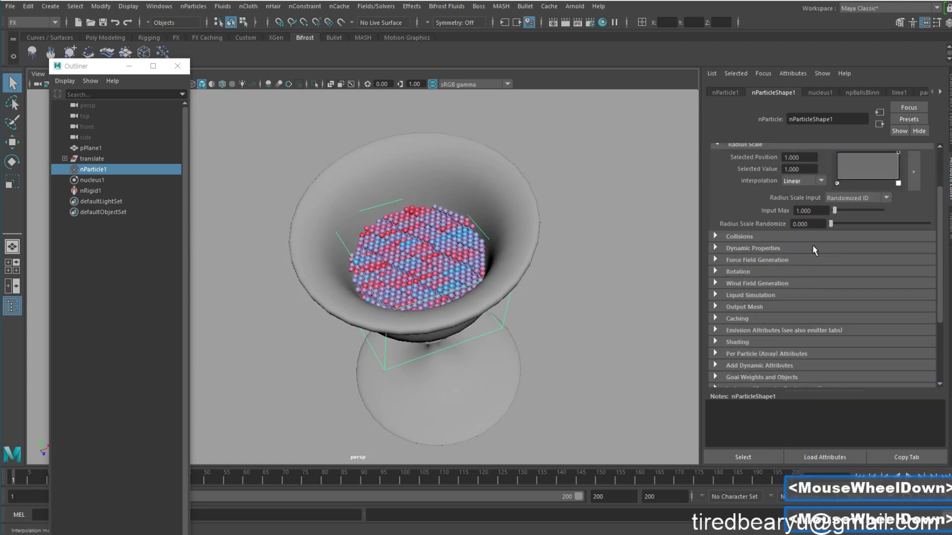
{"action": "left_click", "coordinate": [744, 236]}
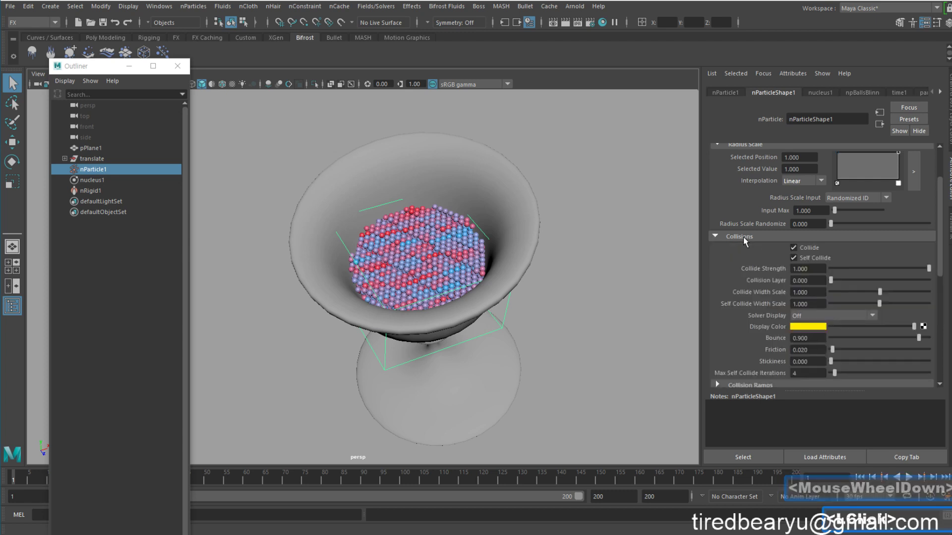
{"action": "scroll", "coordinate": [744, 237], "scroll_direction": "down", "scroll_amount": 1}
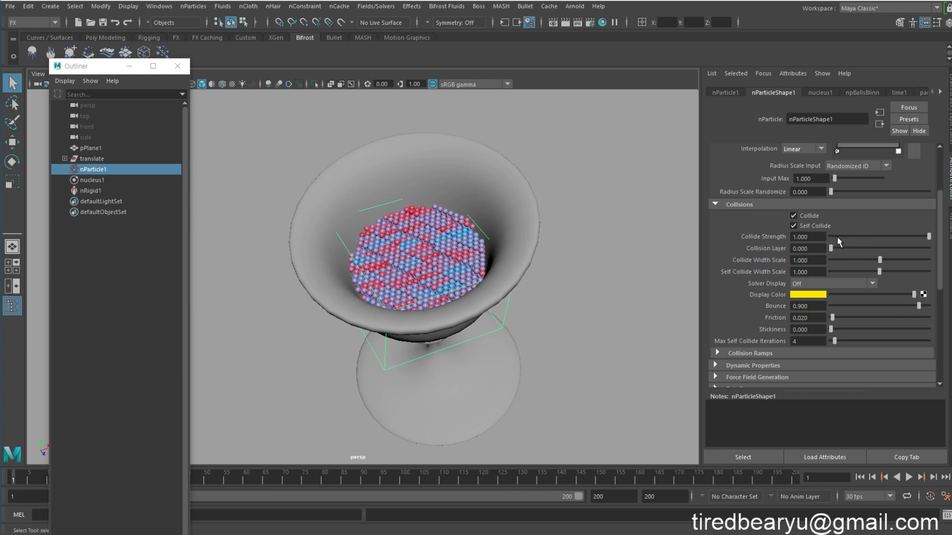
- Turn off Self Collide for the nParticles, play the simulation to check the effect, and rewind to frame 1
{"action": "left_click", "coordinate": [814, 227]}
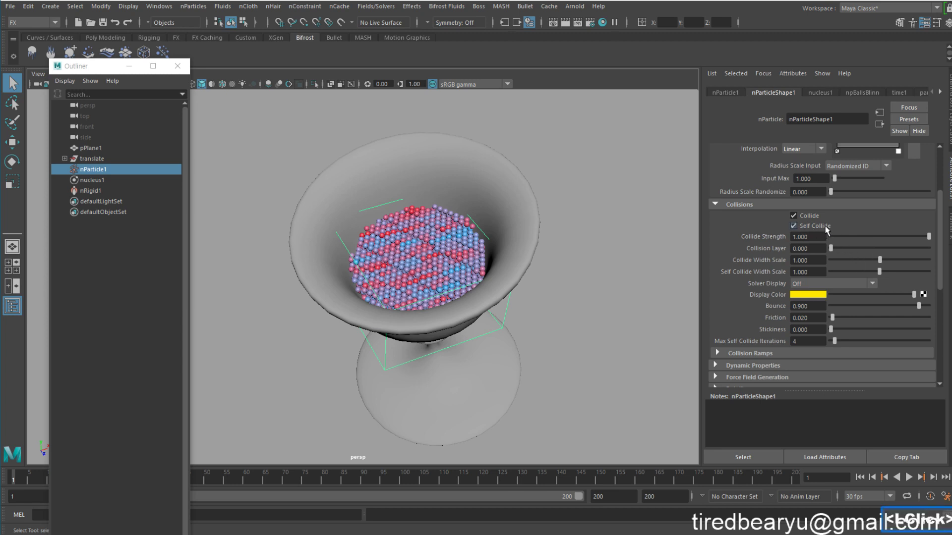
{"action": "left_click", "coordinate": [815, 227]}
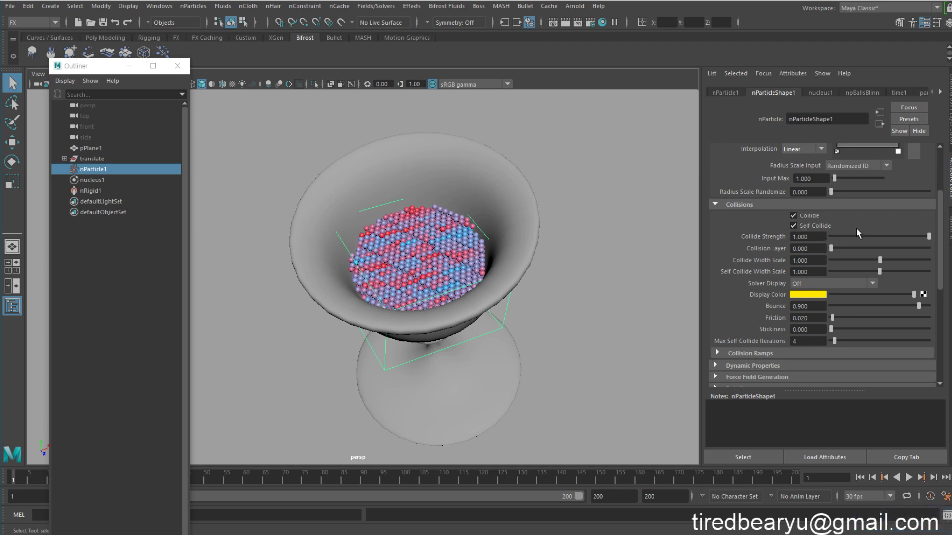
{"action": "left_click", "coordinate": [821, 226]}
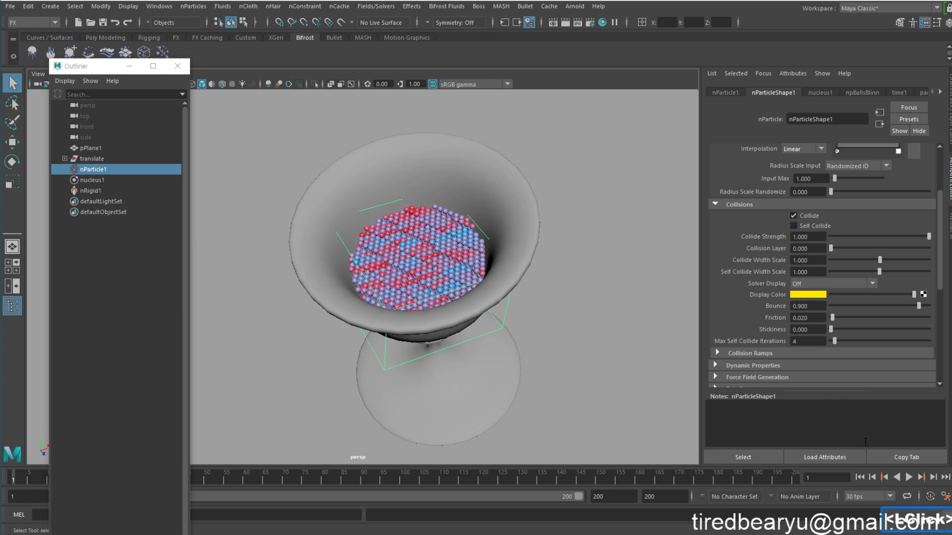
{"action": "left_click", "coordinate": [908, 478]}
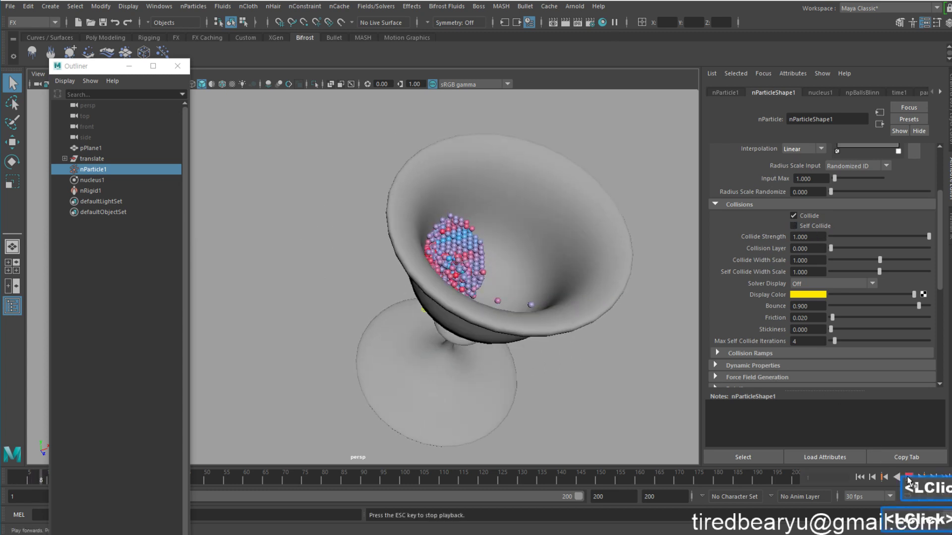
{"action": "left_click", "coordinate": [909, 480]}
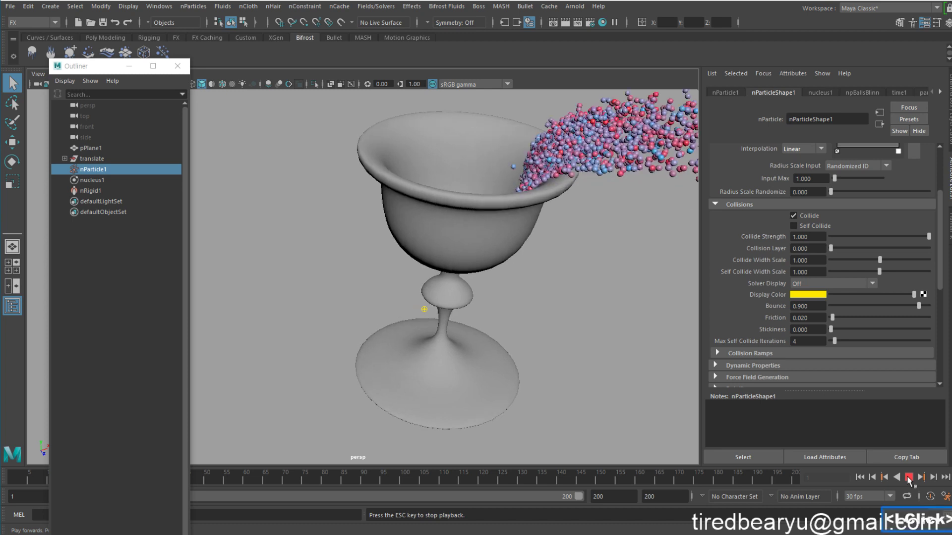
{"action": "left_click", "coordinate": [860, 477]}
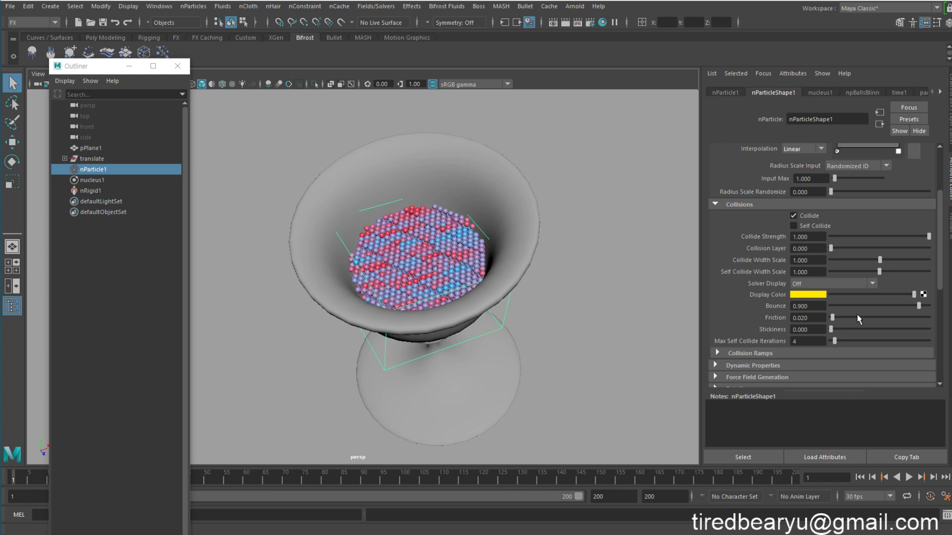
- Set the nParticles' Bounce to 0.000 and Friction to 1.000, and play the simulation to test them
{"action": "left_click_drag", "start_coordinate": [886, 306], "coordinate": [805, 305]}
{"action": "left_click_drag", "start_coordinate": [833, 317], "coordinate": [928, 318]}
{"action": "left_click", "coordinate": [910, 477]}
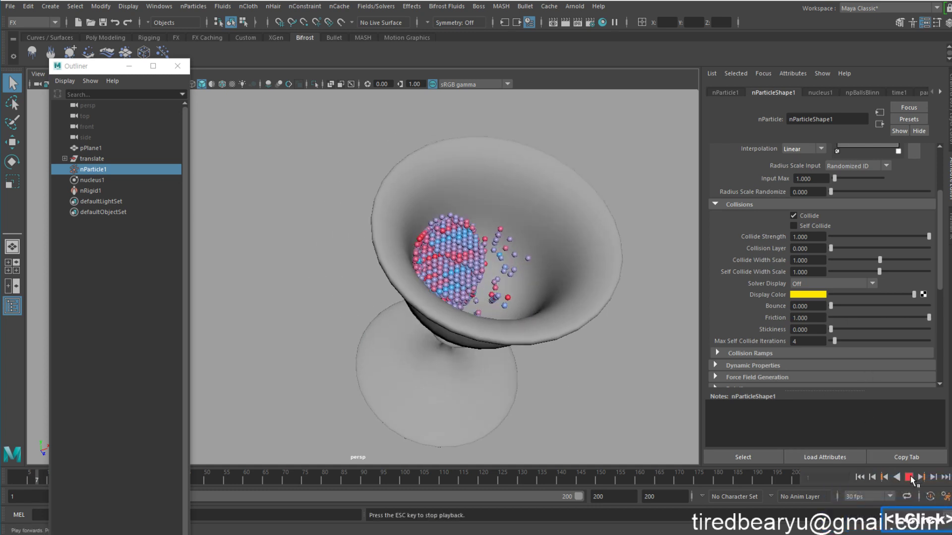
{"action": "left_click", "coordinate": [910, 478]}
- Turn Self Collide back on for the nParticles, replay the simulation from frame 1, and rewind
{"action": "left_click", "coordinate": [818, 227]}
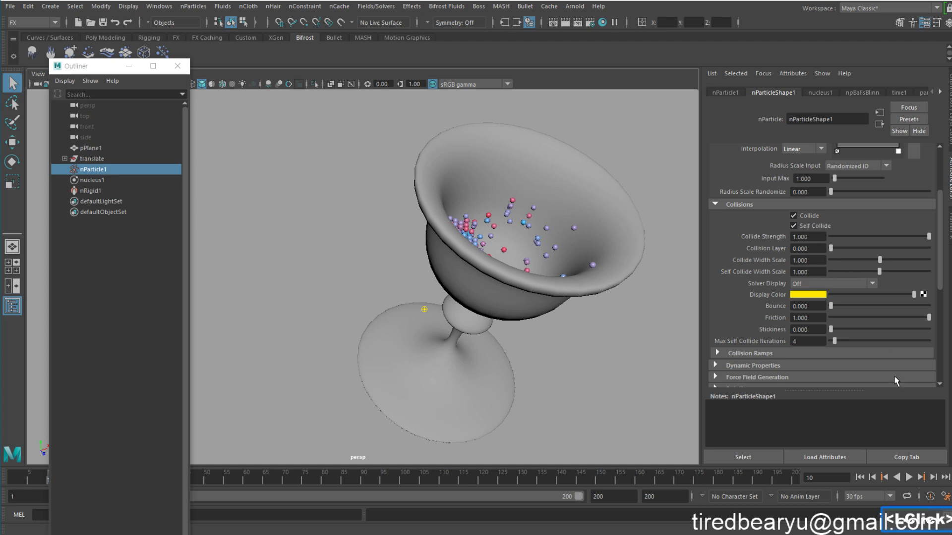
{"action": "left_click", "coordinate": [859, 477]}
{"action": "left_click", "coordinate": [910, 477]}
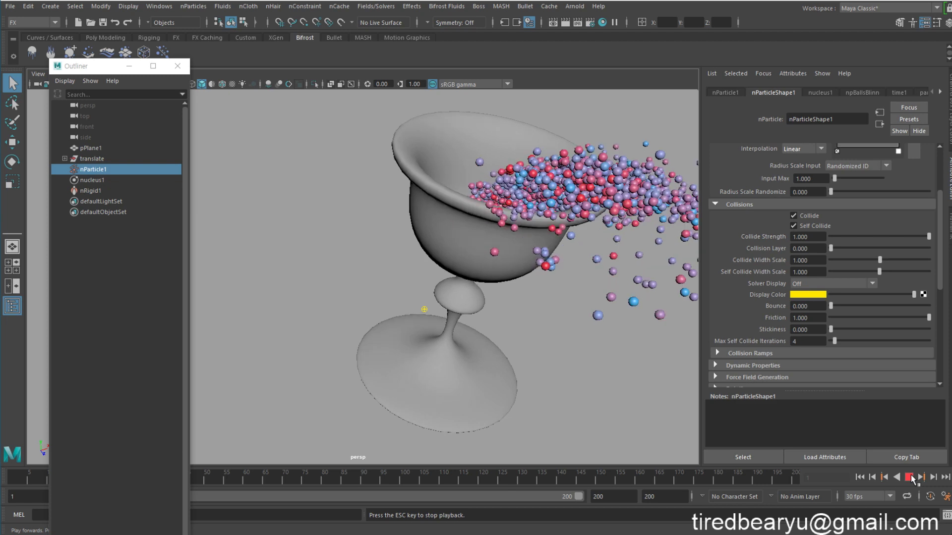
{"action": "left_click", "coordinate": [909, 478]}
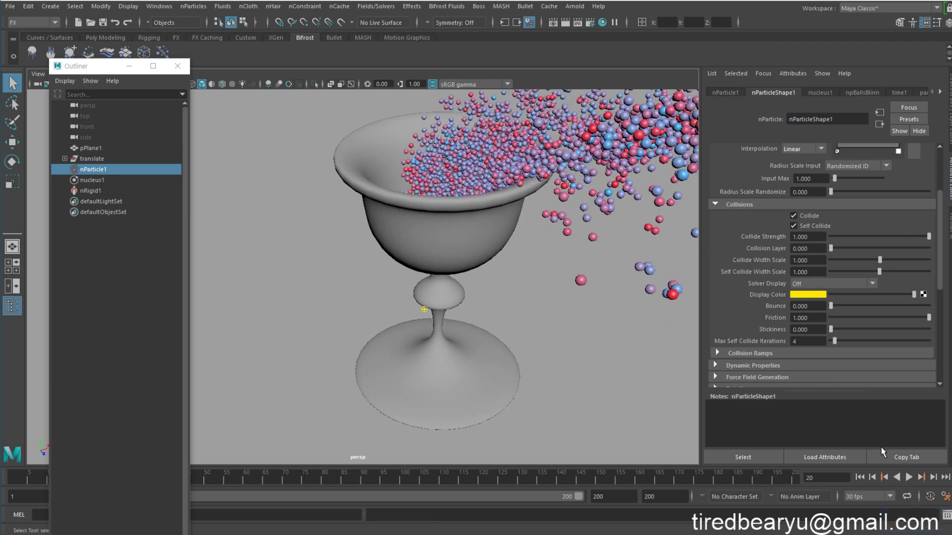
{"action": "left_click", "coordinate": [860, 477]}
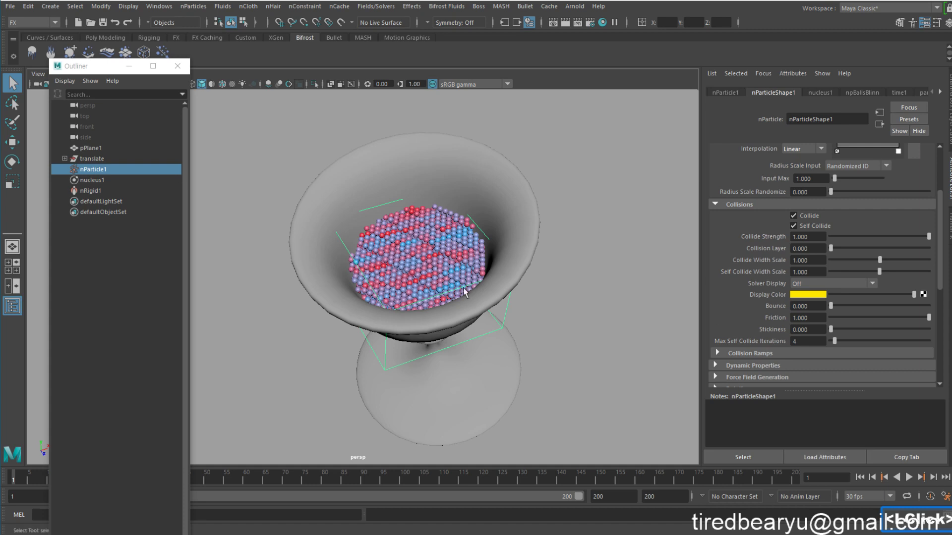
- Set the goblet's nRigidShape1 Friction to 1.000 and play the simulation to check the collisions
{"action": "left_click", "coordinate": [499, 172]}
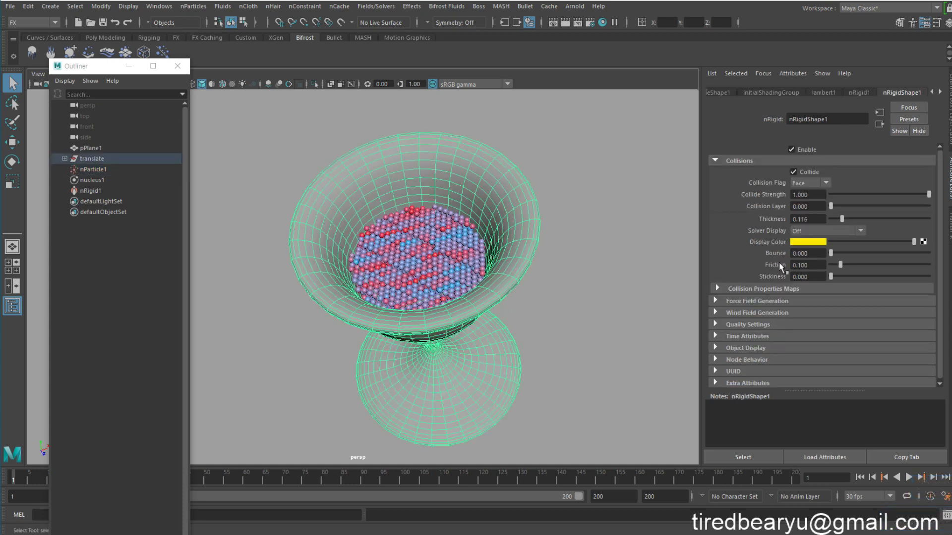
{"action": "left_click_drag", "start_coordinate": [858, 265], "coordinate": [932, 277]}
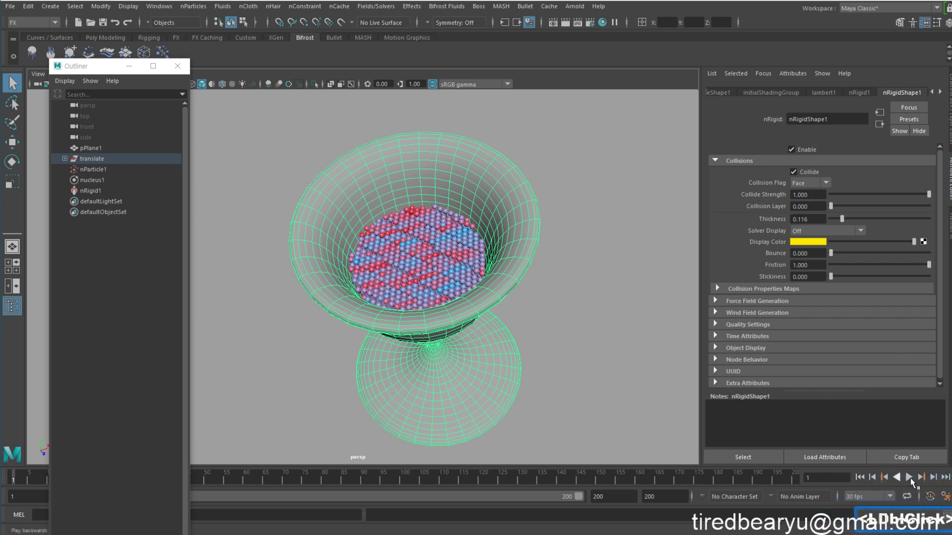
{"action": "left_click", "coordinate": [909, 477]}
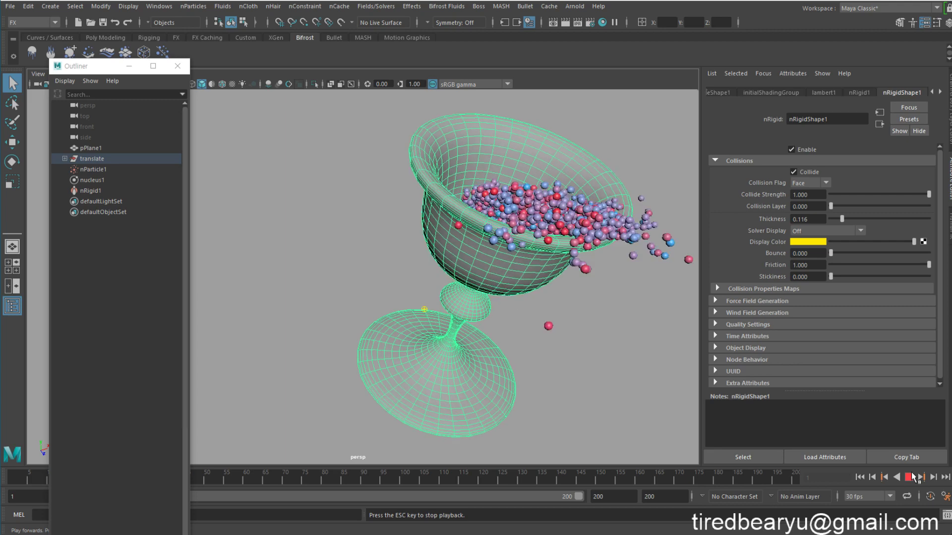
{"action": "left_click", "coordinate": [914, 477]}
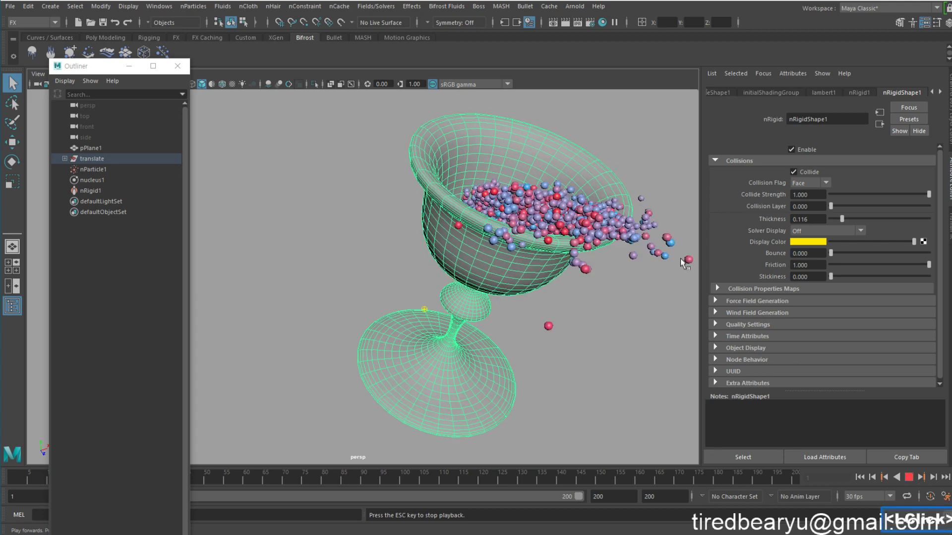
- Select the nParticles and set their collision Stickiness to 0.200
{"action": "left_click", "coordinate": [661, 200]}
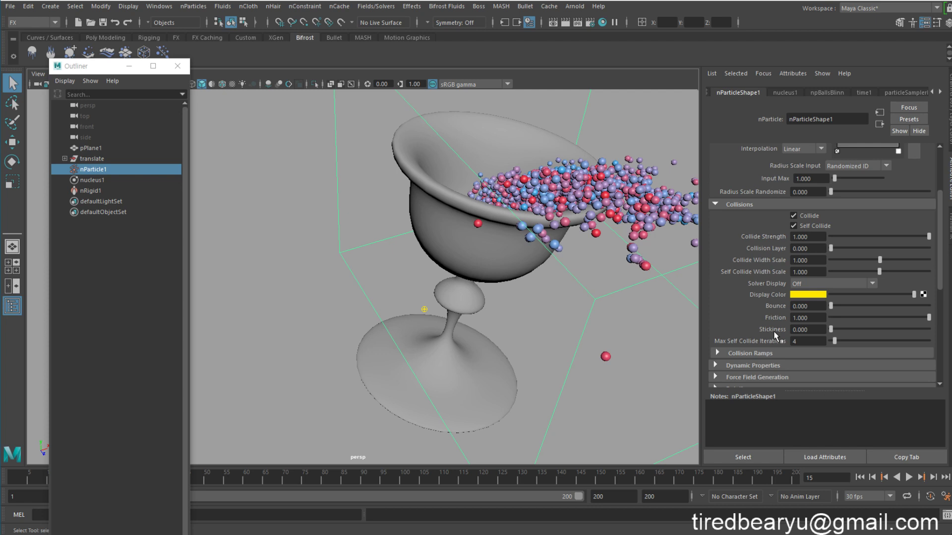
{"action": "left_click", "coordinate": [824, 330]}
{"action": "left_click_drag", "start_coordinate": [824, 329], "coordinate": [752, 328]}
{"action": "type", "text": "0"}
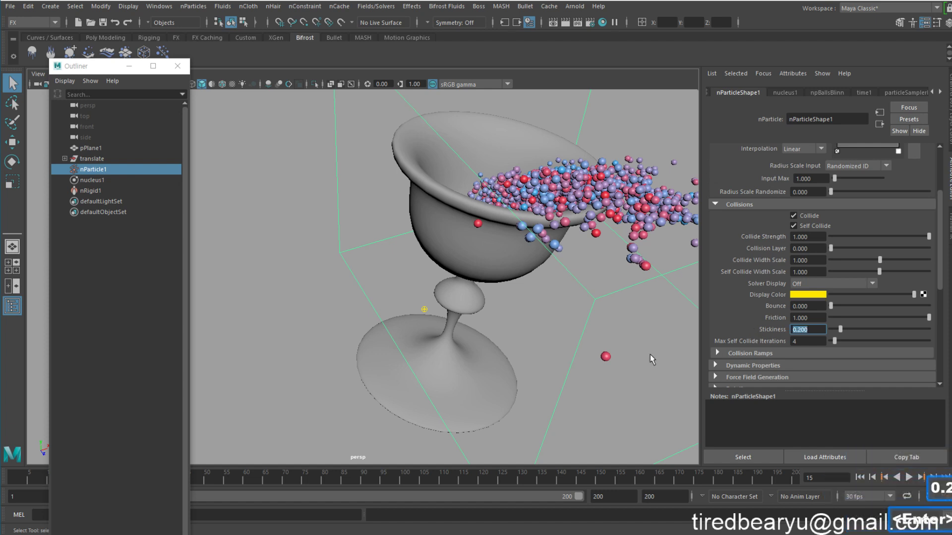
- Set the goblet's nRigidShape1 collision Stickiness to 0.200 and replay the simulation from frame 1
{"action": "left_click", "coordinate": [460, 201]}
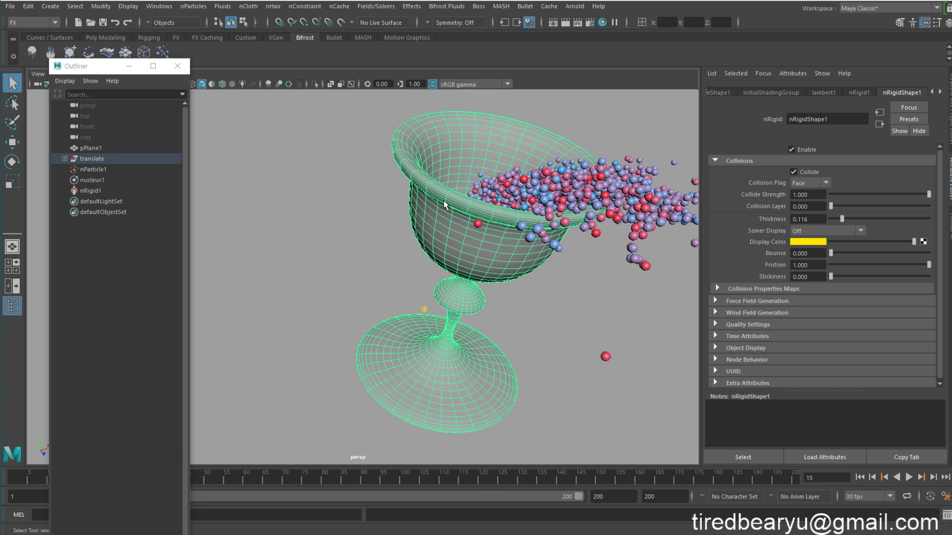
{"action": "left_click_drag", "start_coordinate": [824, 278], "coordinate": [750, 277]}
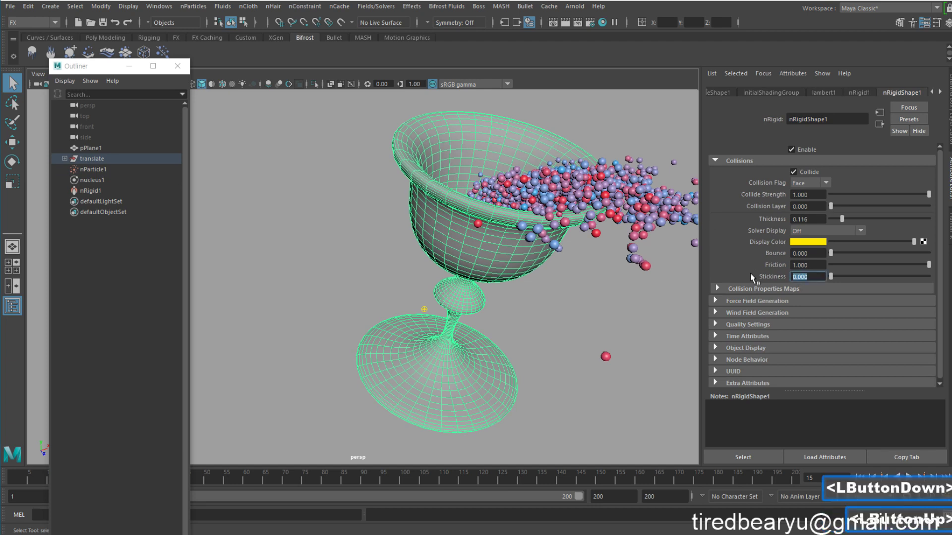
{"action": "type", "text": "0.2"}
{"action": "key", "text": "Return"}
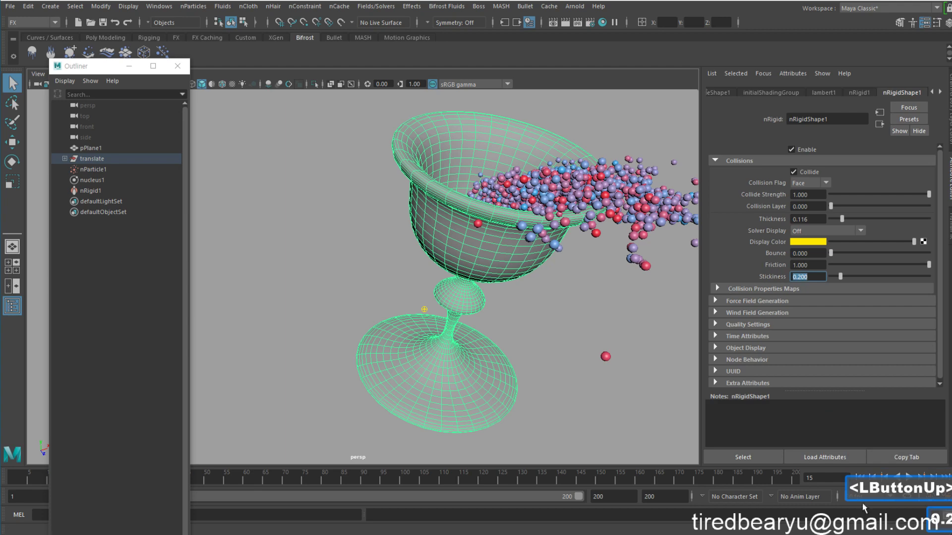
{"action": "left_click", "coordinate": [860, 477]}
{"action": "left_click", "coordinate": [909, 477]}
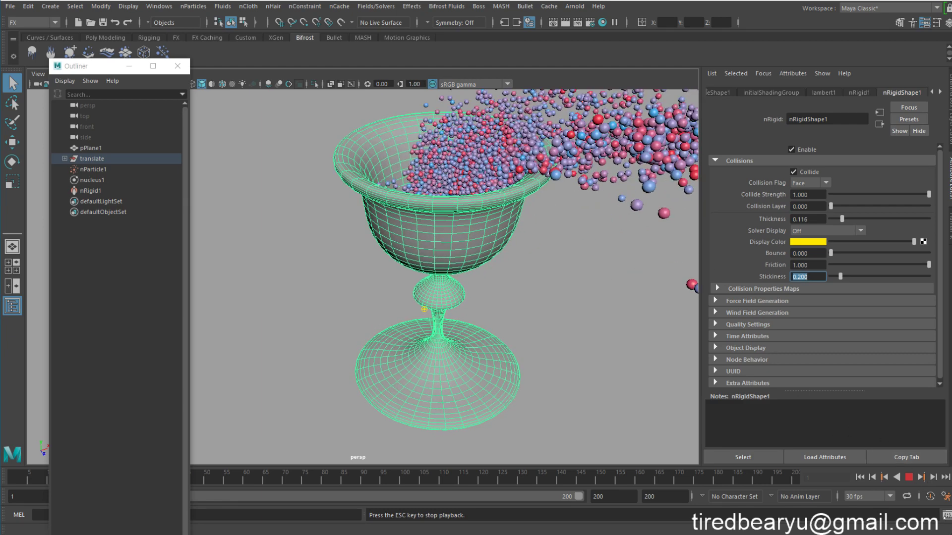
{"action": "left_click", "coordinate": [909, 478]}
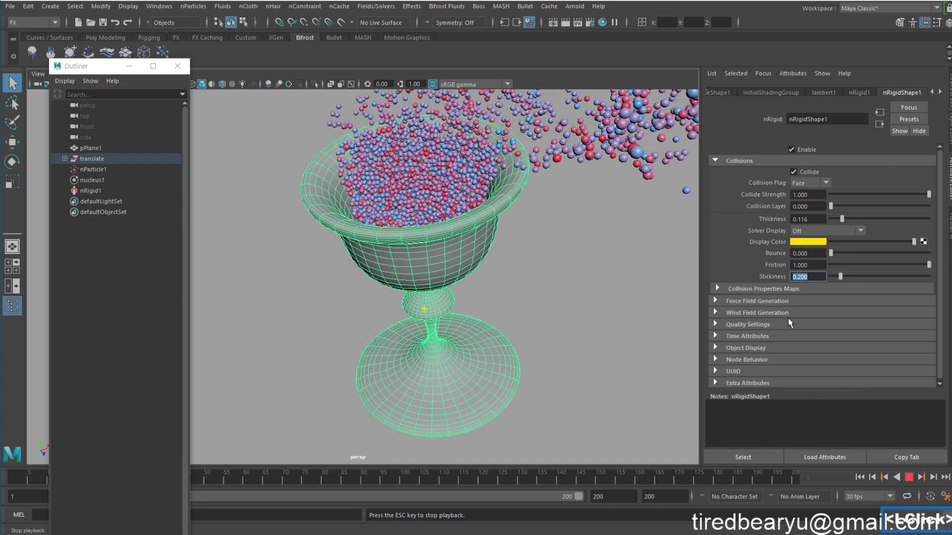
- Examine the particles spilling around the goblet from several angles and rewind the simulation to frame 1
{"action": "scroll", "coordinate": [549, 272], "scroll_direction": "down", "scroll_amount": 2}
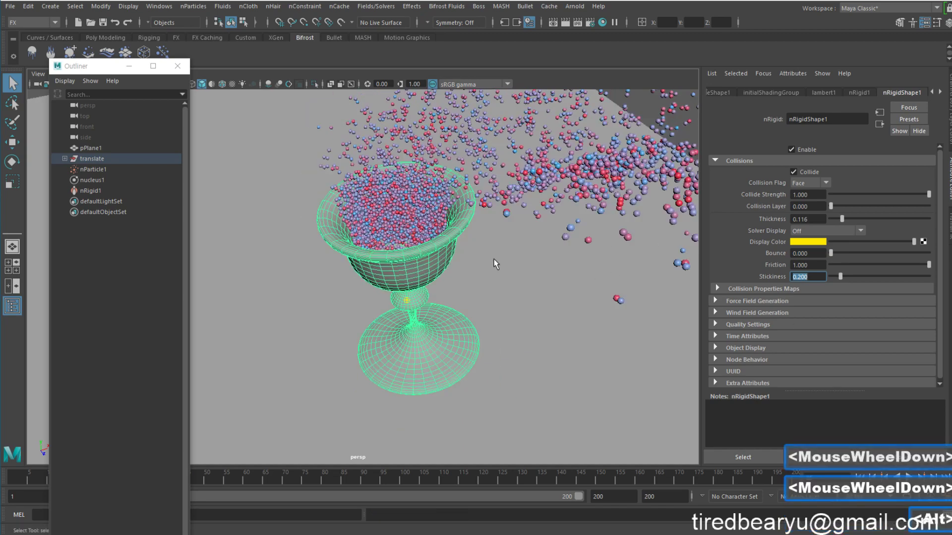
{"action": "left_click_drag", "start_coordinate": [493, 261], "coordinate": [472, 252], "text": "alt"}
{"action": "middle_click_drag", "start_coordinate": [421, 273], "coordinate": [513, 299], "text": "alt"}
{"action": "left_click_drag", "start_coordinate": [502, 298], "coordinate": [457, 298], "text": "alt"}
{"action": "middle_click_drag", "start_coordinate": [458, 298], "coordinate": [452, 302], "text": "alt"}
{"action": "left_click_drag", "start_coordinate": [452, 302], "coordinate": [485, 320], "text": "alt"}
{"action": "middle_click_drag", "start_coordinate": [484, 320], "coordinate": [419, 330], "text": "alt"}
{"action": "left_click_drag", "start_coordinate": [419, 331], "coordinate": [429, 332], "text": "alt"}
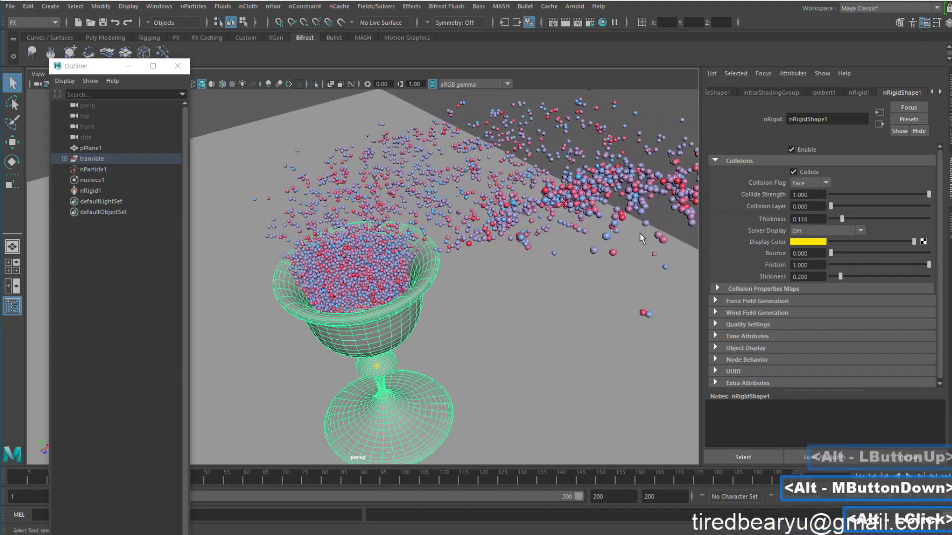
{"action": "left_click_drag", "start_coordinate": [642, 238], "coordinate": [664, 285], "text": "alt"}
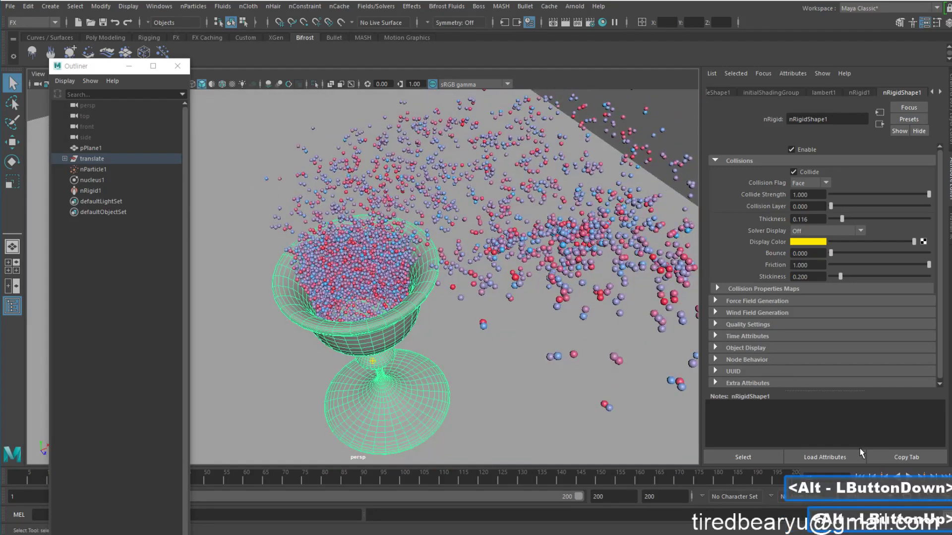
{"action": "left_click", "coordinate": [857, 477]}
{"action": "middle_click_drag", "start_coordinate": [465, 353], "coordinate": [489, 307], "text": "alt"}
{"action": "left_click_drag", "start_coordinate": [490, 307], "coordinate": [509, 299], "text": "alt"}
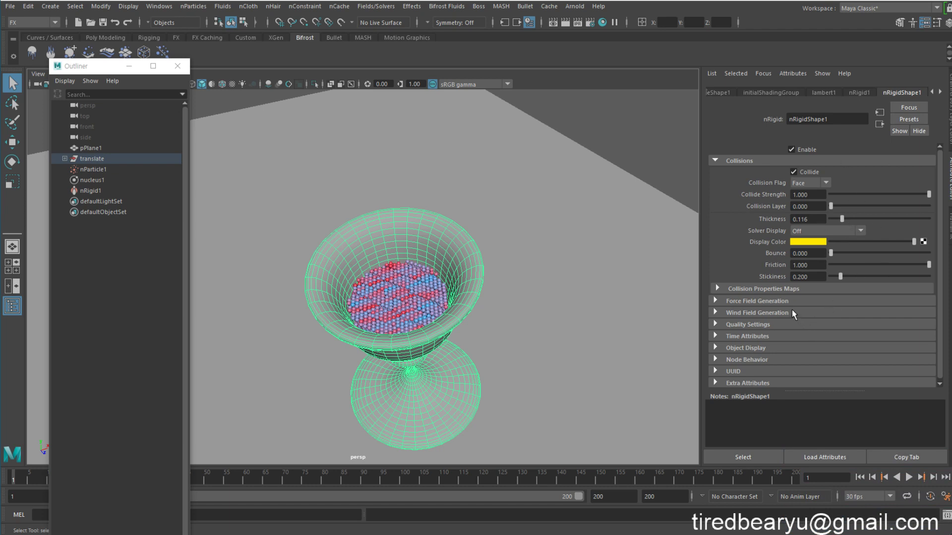
- Check the Wind Field Generation attributes of the goblet's nRigidShape1
{"action": "scroll", "coordinate": [792, 310], "scroll_direction": "down", "scroll_amount": 3}
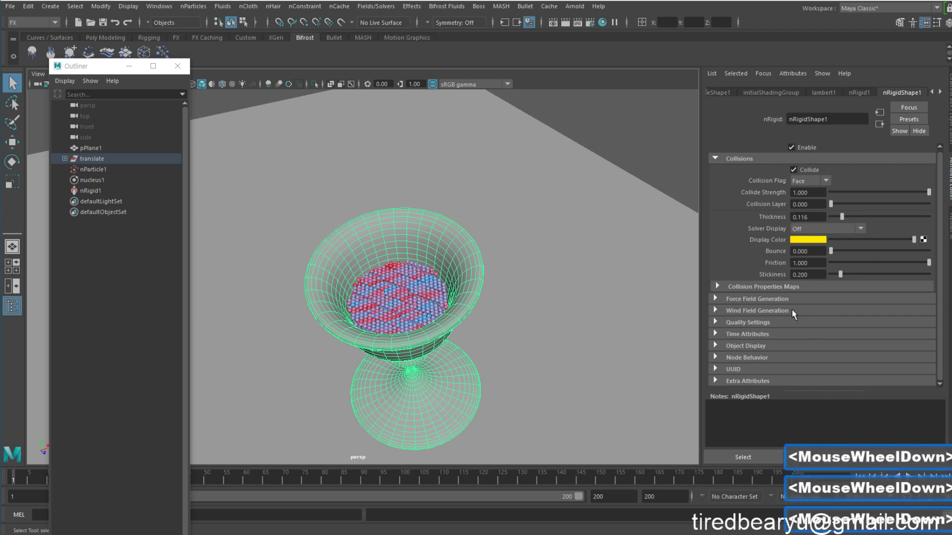
{"action": "left_click", "coordinate": [766, 297]}
{"action": "left_click", "coordinate": [765, 298]}
{"action": "left_click", "coordinate": [763, 308]}
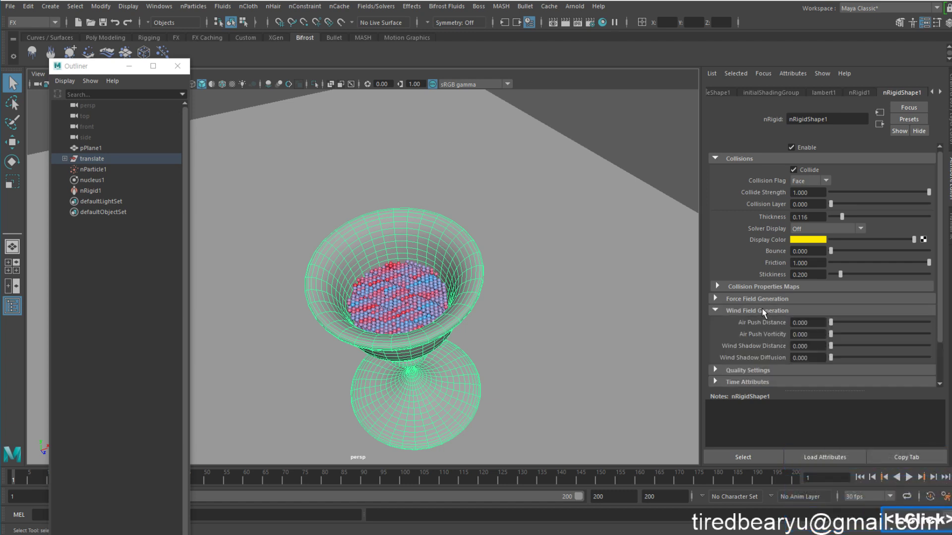
{"action": "left_click", "coordinate": [762, 309]}
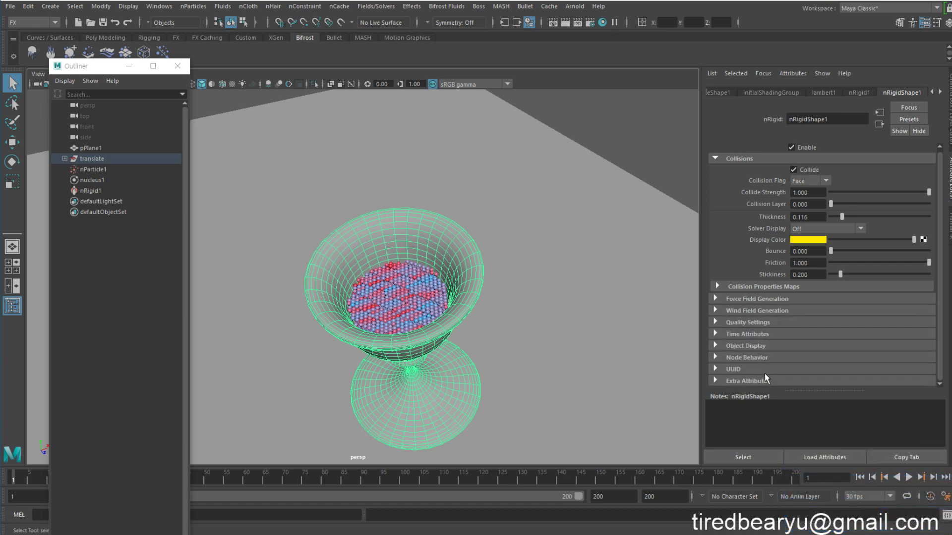
{"action": "scroll", "coordinate": [771, 202], "scroll_direction": "up", "scroll_amount": 4}
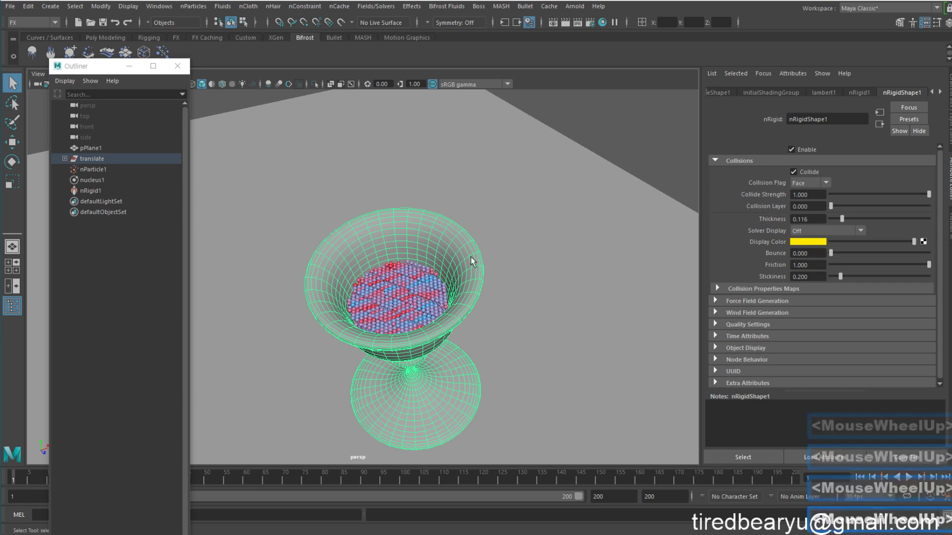
{"action": "scroll", "coordinate": [763, 302], "scroll_direction": "up", "scroll_amount": 3}
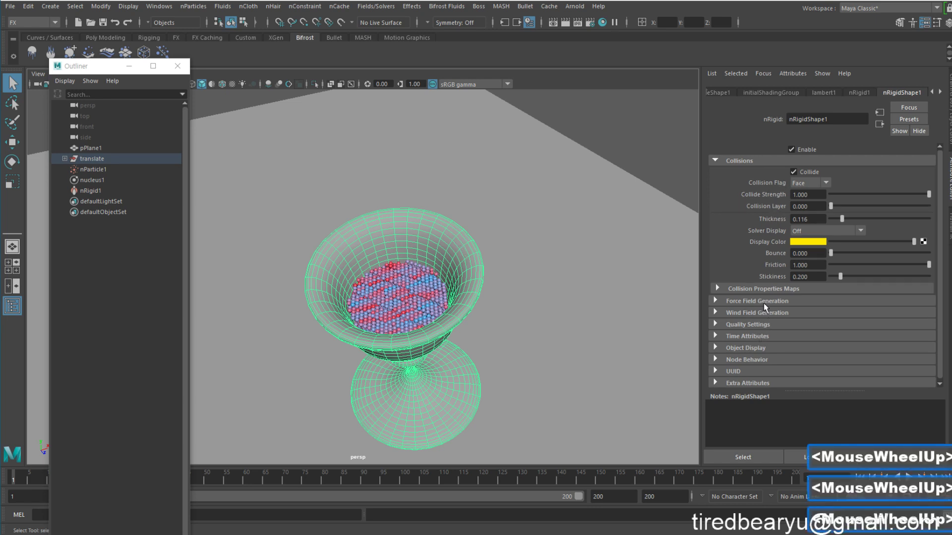
- Select the nParticles and set Mass Scale Input to Randomized ID in their Dynamic Properties
{"action": "left_click", "coordinate": [415, 290]}
{"action": "scroll", "coordinate": [808, 297], "scroll_direction": "down", "scroll_amount": 5}
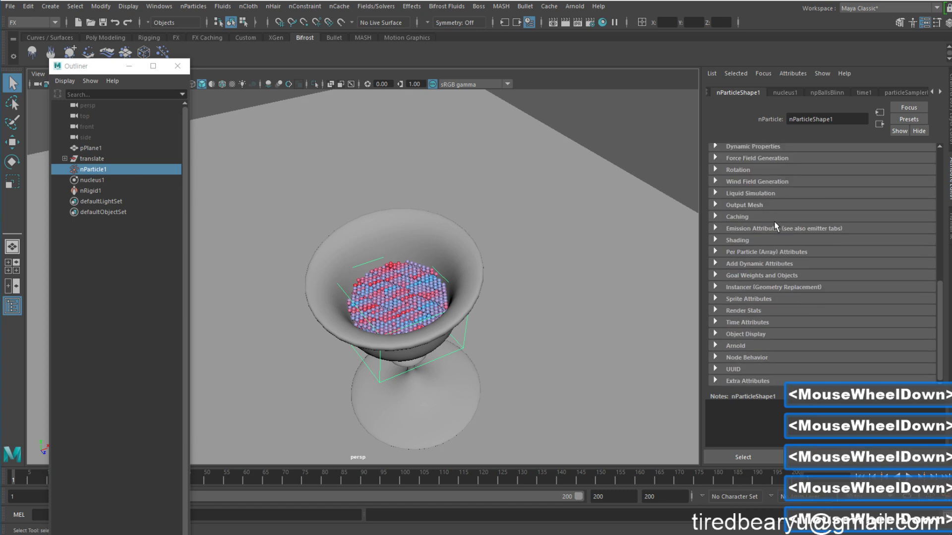
{"action": "scroll", "coordinate": [773, 224], "scroll_direction": "up", "scroll_amount": 1}
{"action": "left_click", "coordinate": [770, 210]}
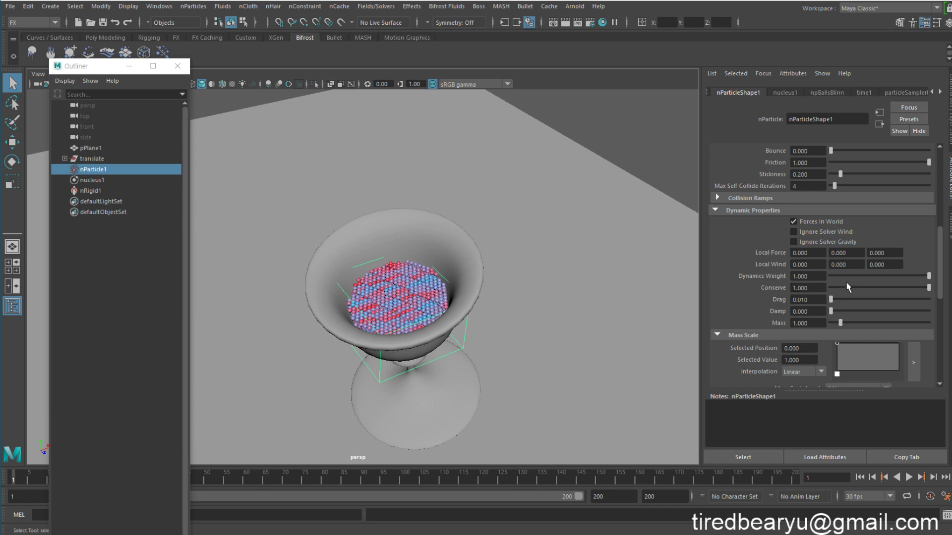
{"action": "scroll", "coordinate": [868, 306], "scroll_direction": "down", "scroll_amount": 1}
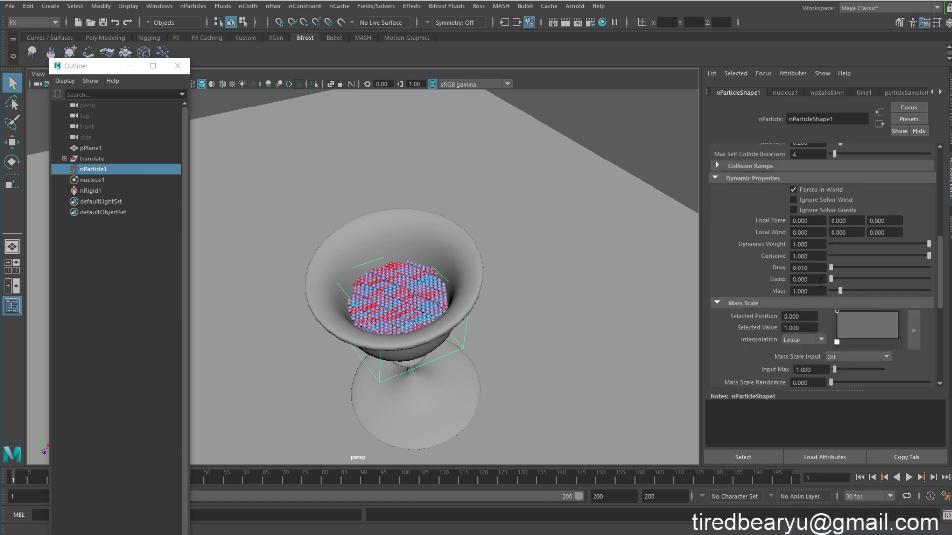
{"action": "scroll", "coordinate": [763, 272], "scroll_direction": "down", "scroll_amount": 2}
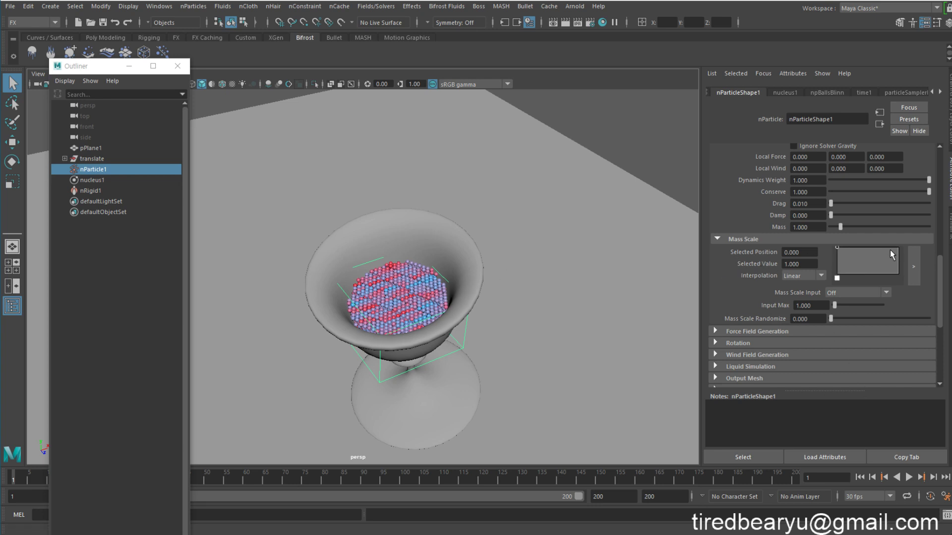
{"action": "left_click", "coordinate": [865, 293]}
{"action": "left_click", "coordinate": [855, 369]}
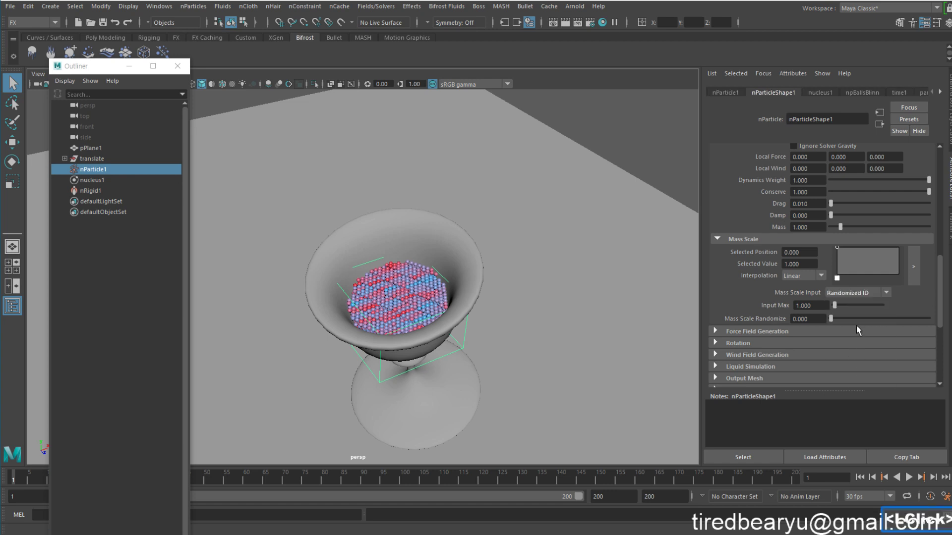
- Add a Mass Scale ramp point at position 1.000 with value 0.420 and replay the simulation from frame 1
{"action": "left_click", "coordinate": [899, 264]}
{"action": "left_click_drag", "start_coordinate": [898, 264], "coordinate": [899, 266]}
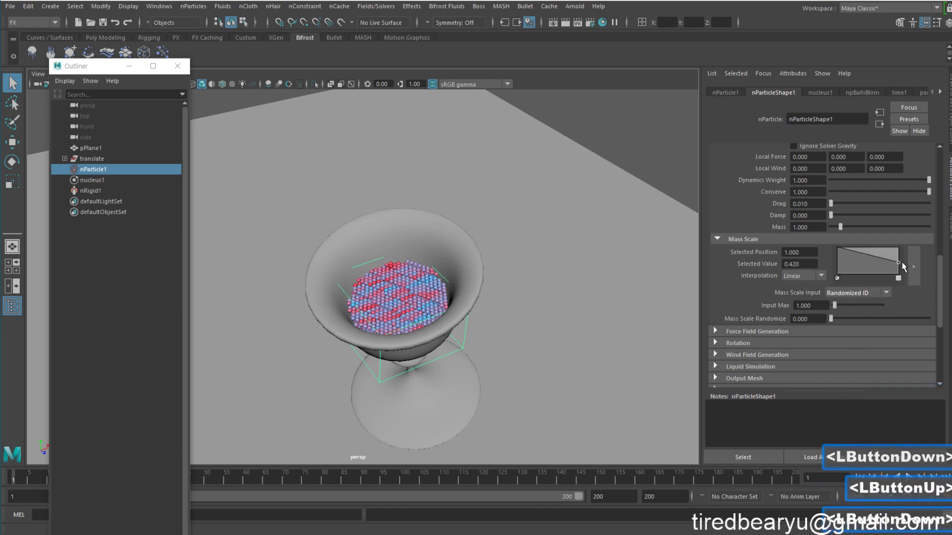
{"action": "double_click", "coordinate": [857, 480]}
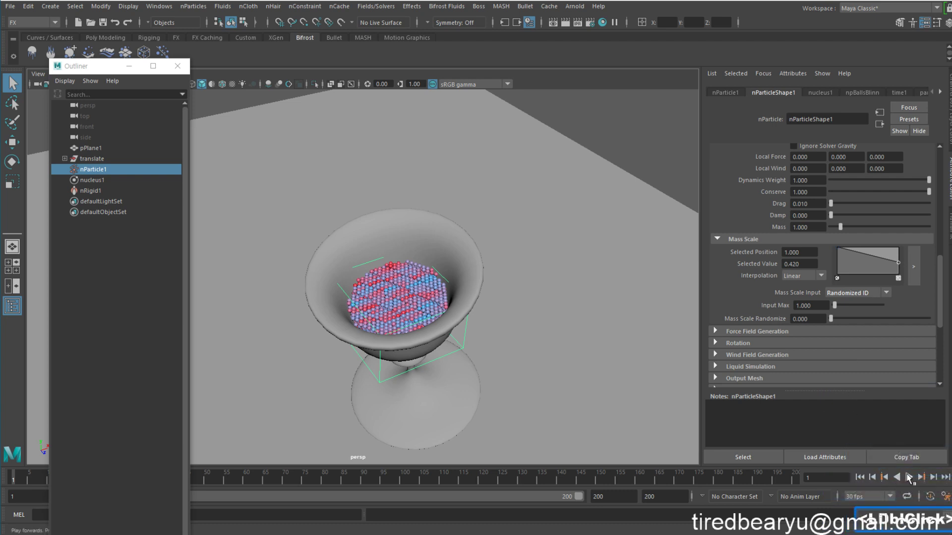
{"action": "left_click", "coordinate": [908, 478]}
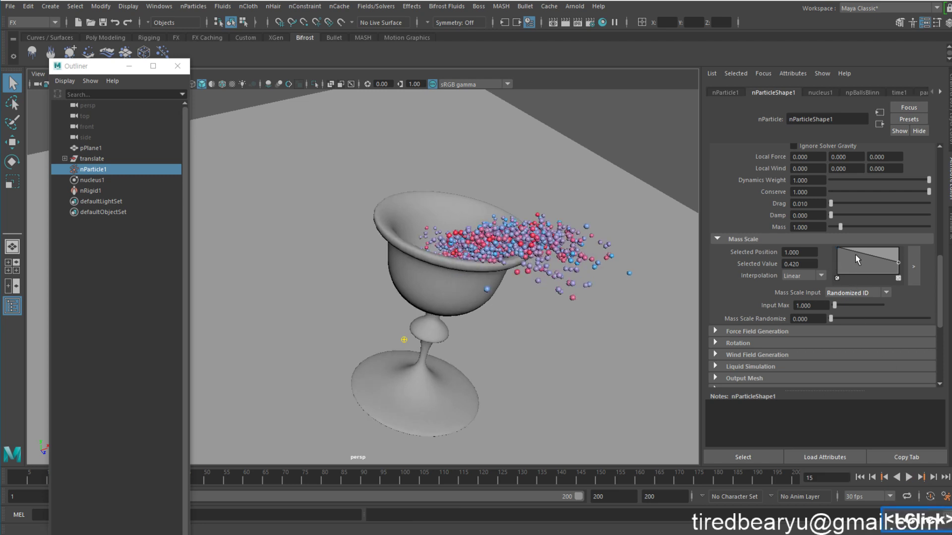
{"action": "left_click", "coordinate": [909, 477]}
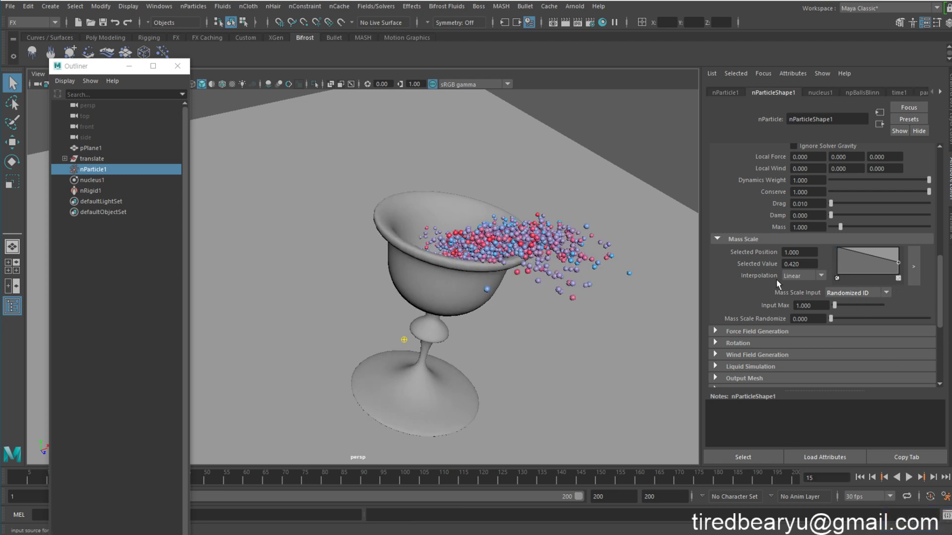
- Enable Liquid Simulation for the nParticles, play the simulation from frame 1, and stop it at frame 23
{"action": "scroll", "coordinate": [858, 275], "scroll_direction": "down", "scroll_amount": 3}
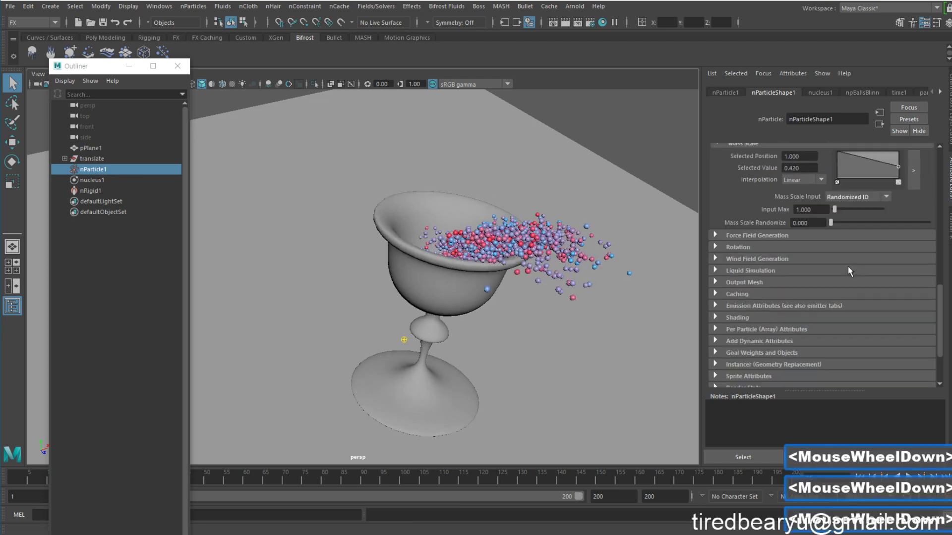
{"action": "left_click", "coordinate": [757, 272]}
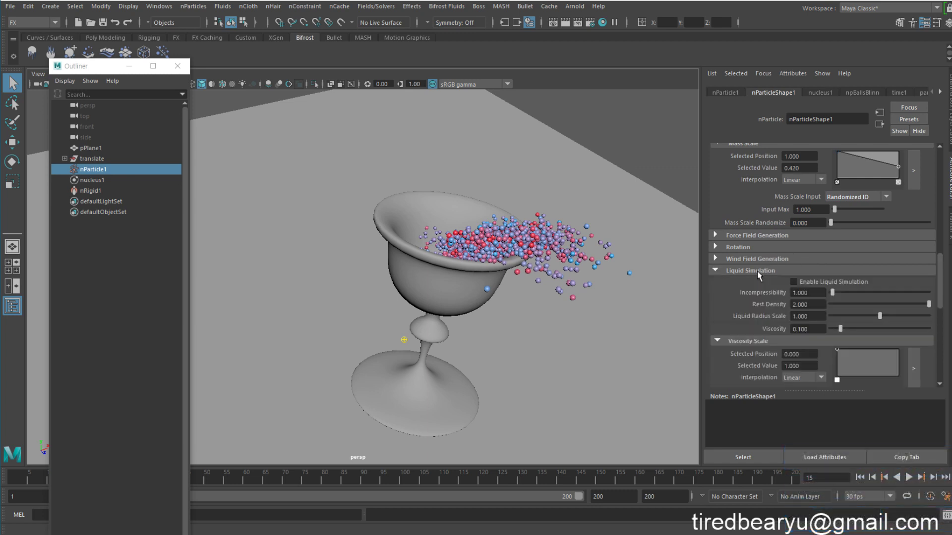
{"action": "left_click", "coordinate": [812, 280]}
{"action": "left_click", "coordinate": [860, 478]}
{"action": "left_click", "coordinate": [909, 477]}
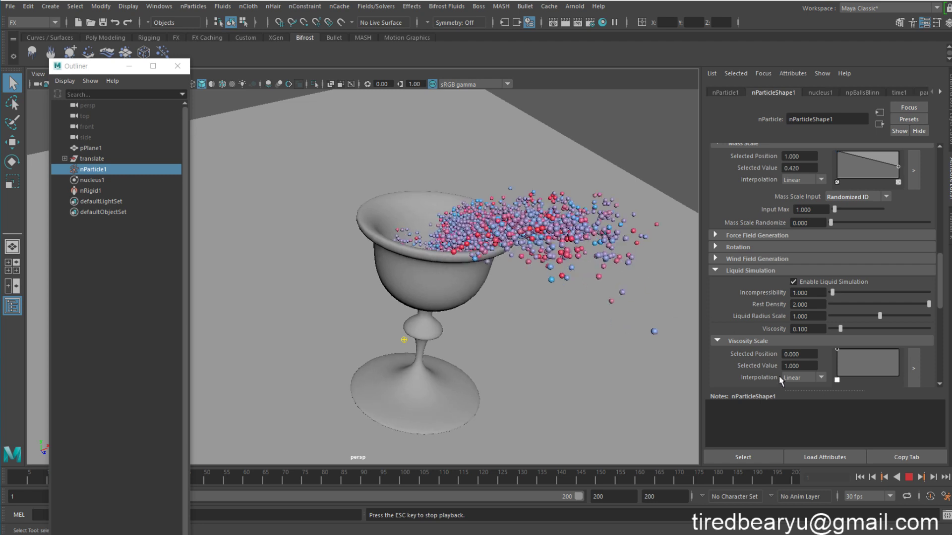
{"action": "left_click", "coordinate": [911, 477]}
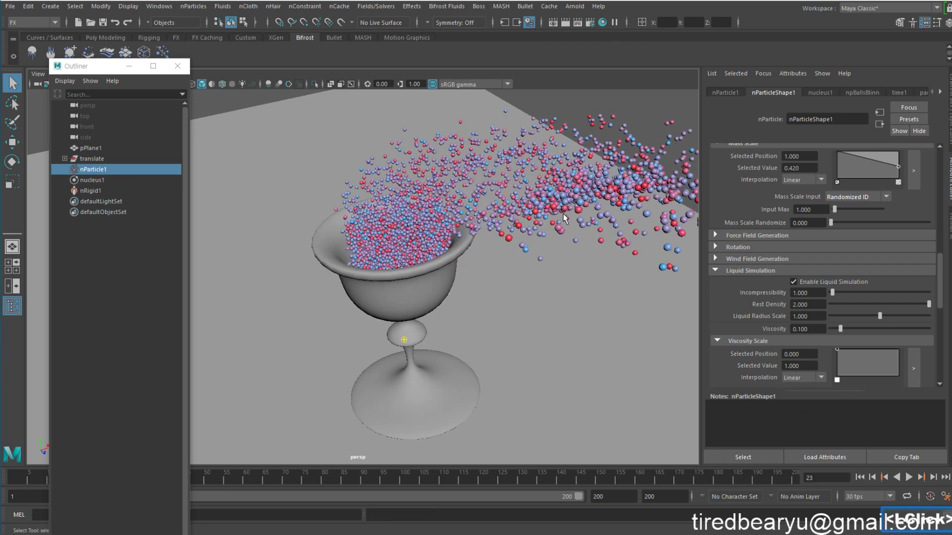
- Convert the nParticles to polygons and select the resulting liquid mesh
{"action": "left_click_drag", "start_coordinate": [583, 213], "coordinate": [594, 199], "text": "alt"}
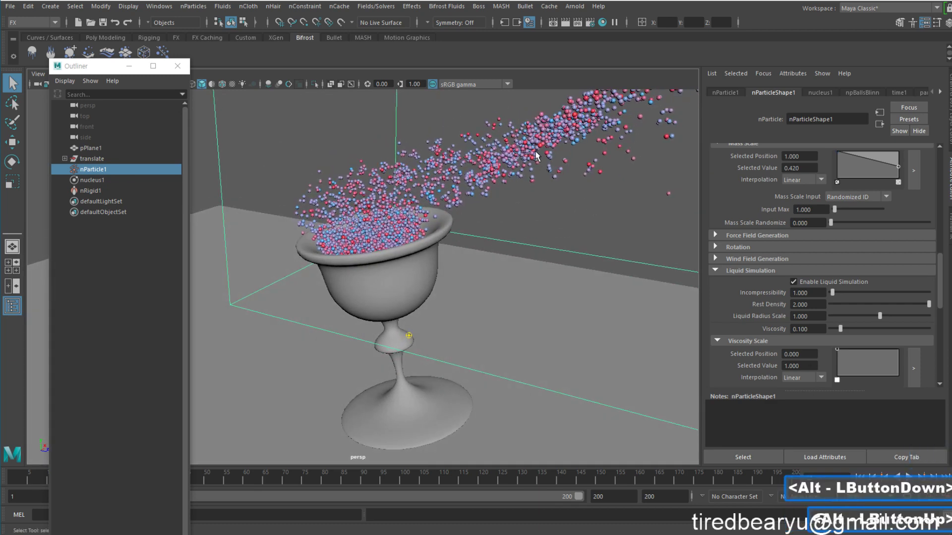
{"action": "left_click", "coordinate": [536, 155]}
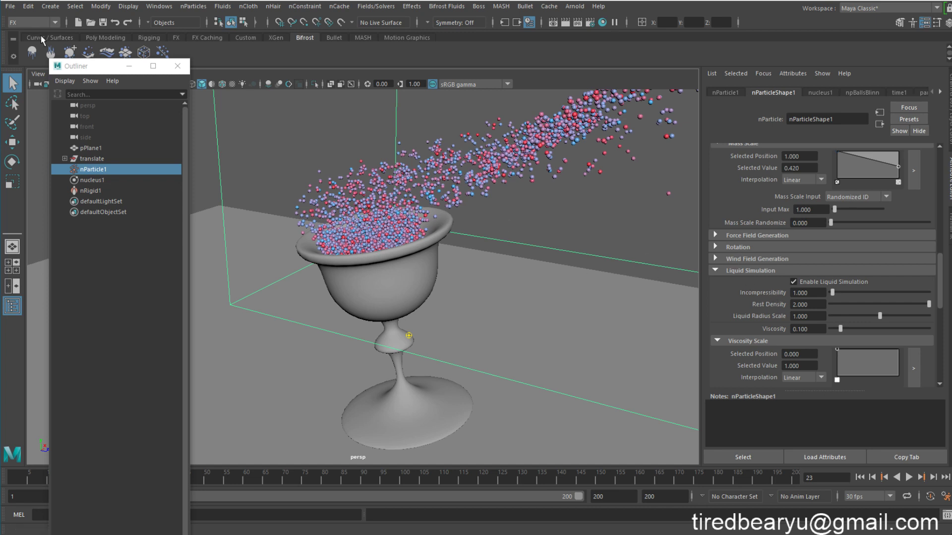
{"action": "left_click", "coordinate": [47, 8]}
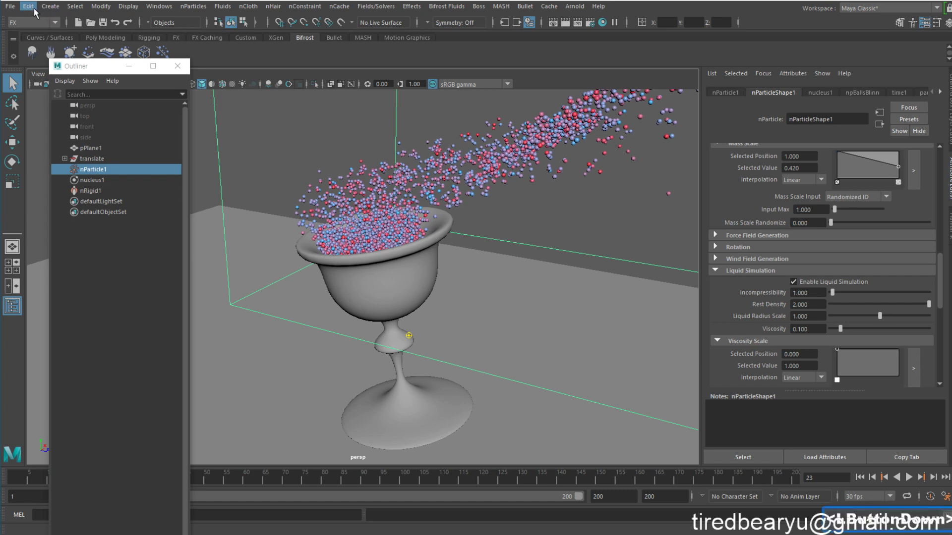
{"action": "mouse_move", "coordinate": [100, 7]}
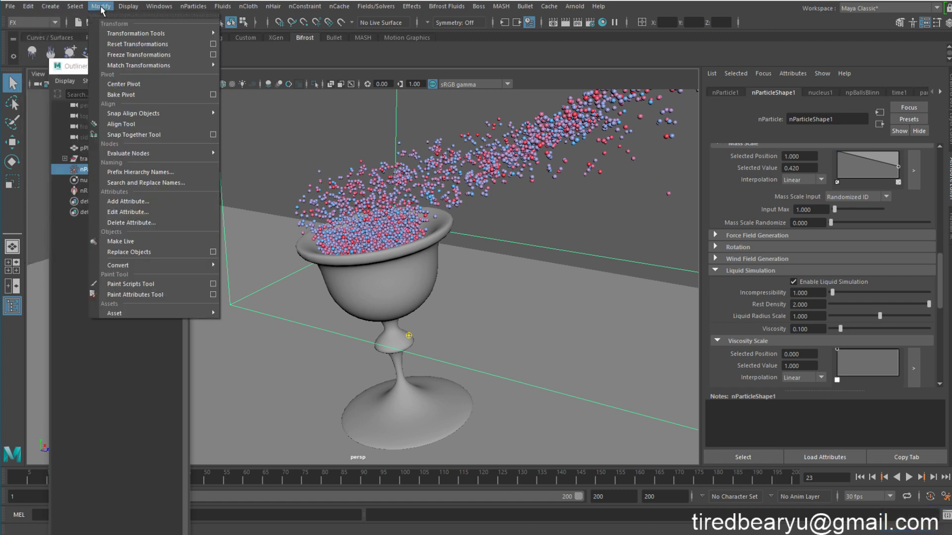
{"action": "mouse_move", "coordinate": [183, 263]}
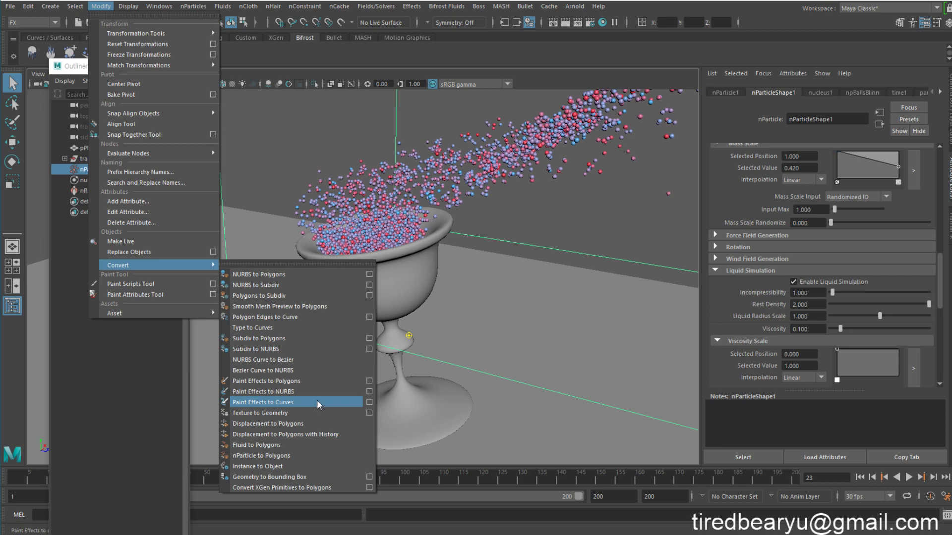
{"action": "left_click", "coordinate": [266, 460]}
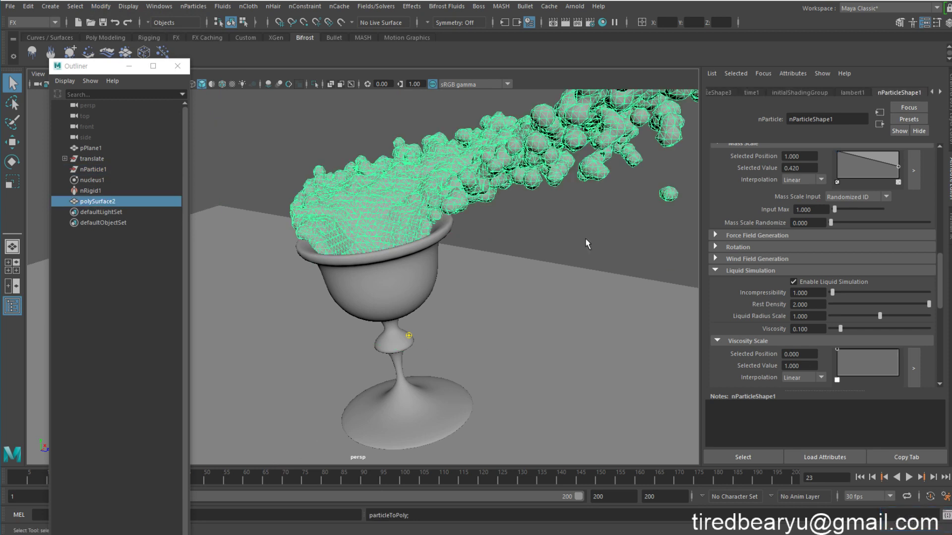
{"action": "left_click", "coordinate": [603, 216]}
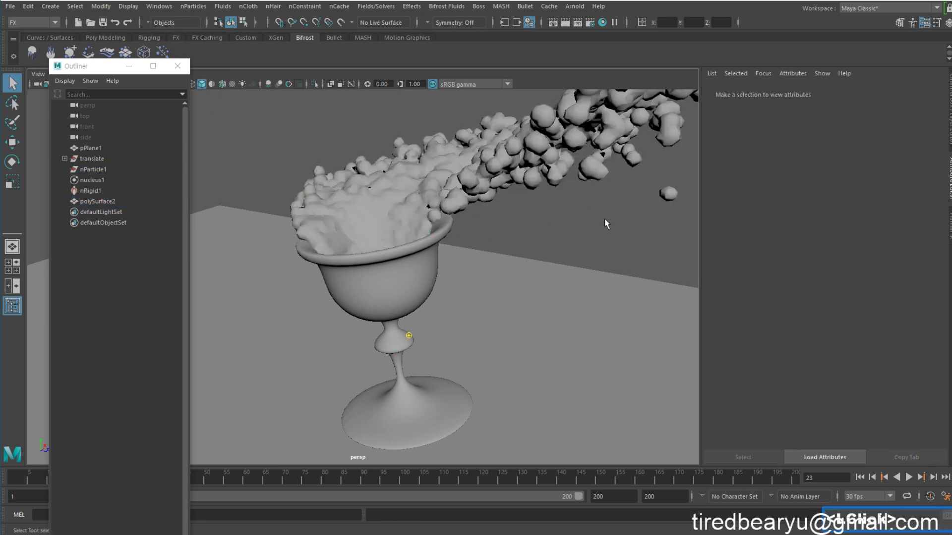
{"action": "left_click", "coordinate": [581, 145]}
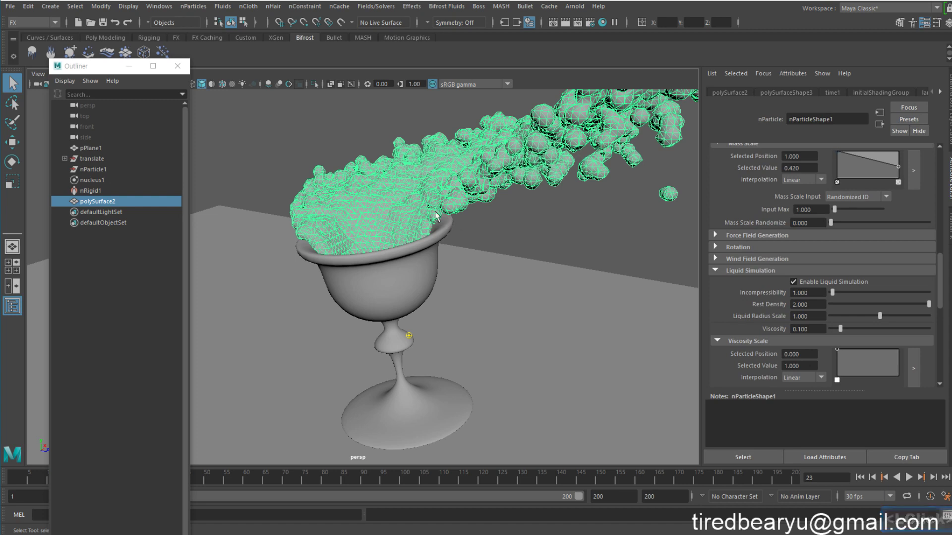
- Play the liquid mesh simulation from frame 1, stop it at frame 37, and return to frame 1
{"action": "left_click", "coordinate": [859, 477]}
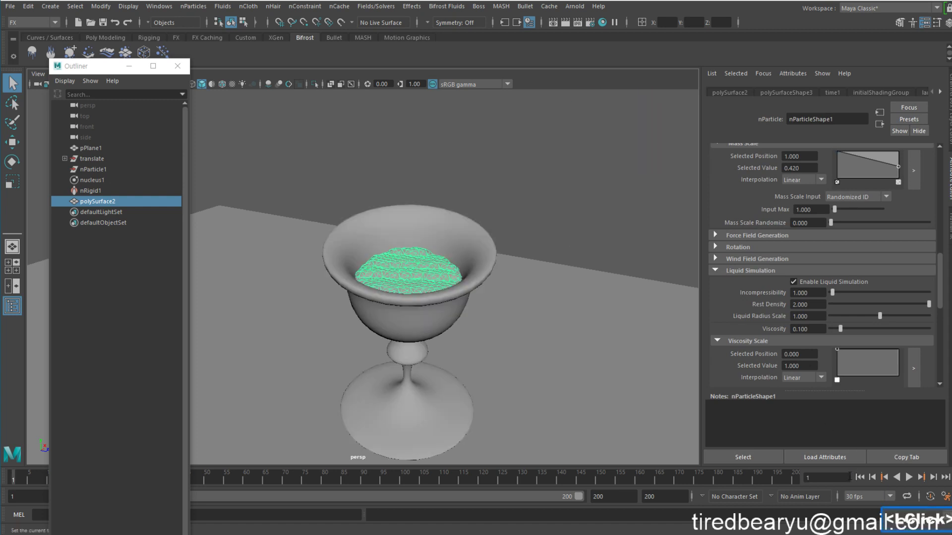
{"action": "left_click", "coordinate": [908, 477]}
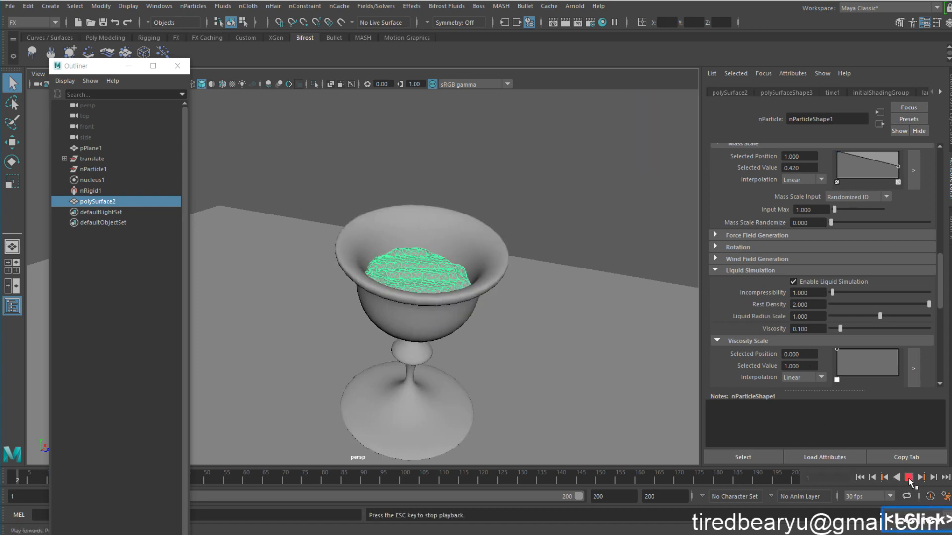
{"action": "left_click", "coordinate": [644, 237]}
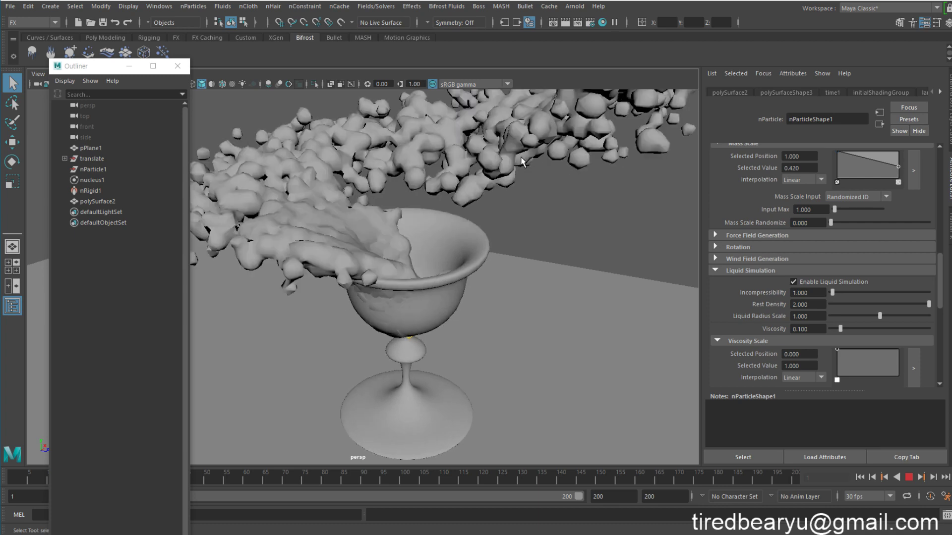
{"action": "left_click", "coordinate": [912, 477]}
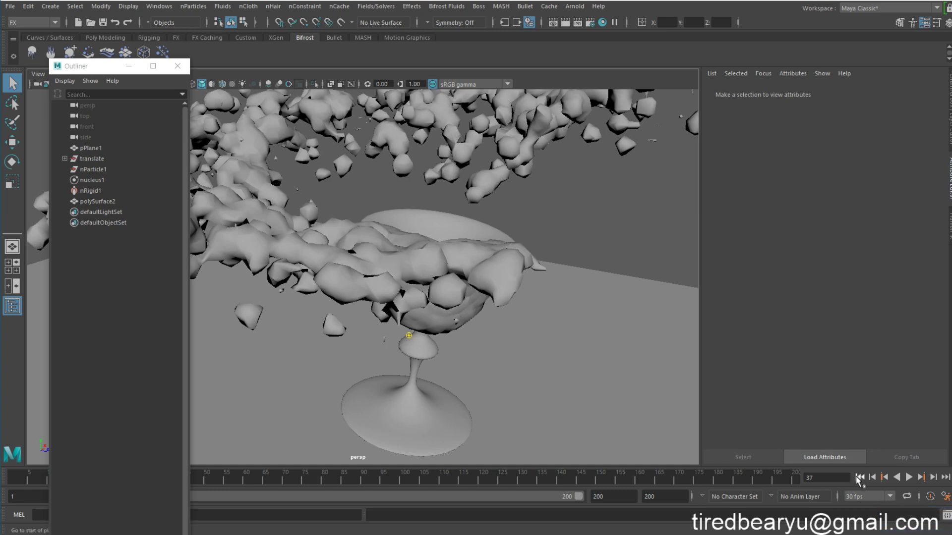
{"action": "left_click", "coordinate": [859, 477]}
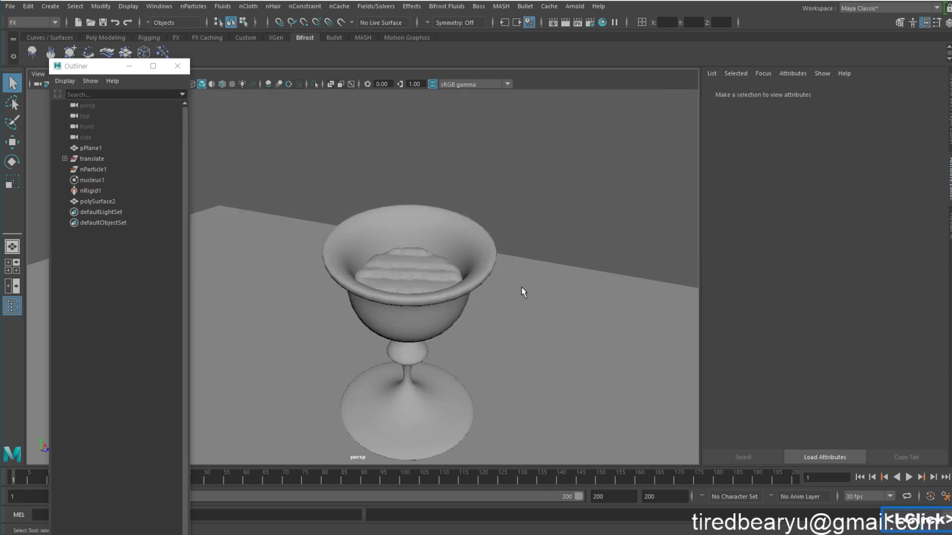
- Select the nParticles, expand their Output Mesh attributes, and play the simulation up to frame 10
{"action": "left_click", "coordinate": [94, 170]}
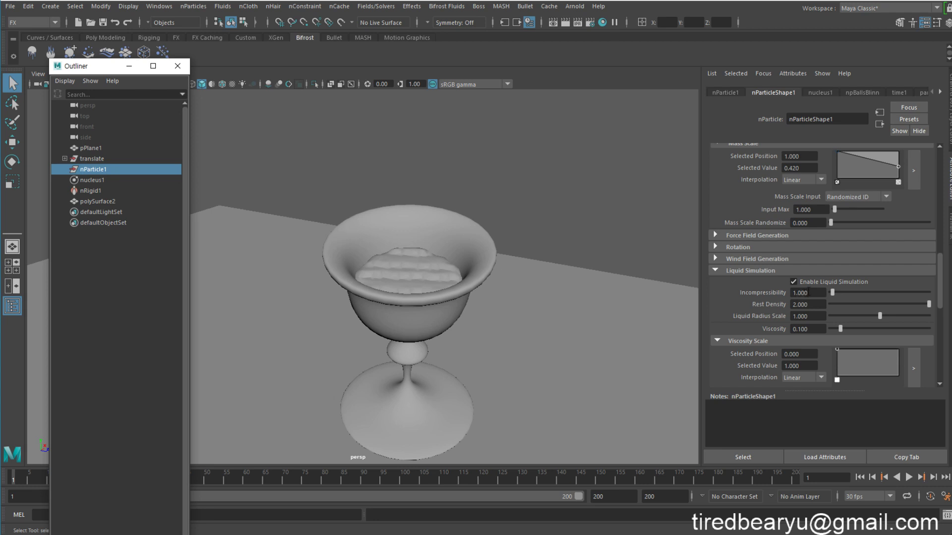
{"action": "scroll", "coordinate": [809, 292], "scroll_direction": "down", "scroll_amount": 4}
{"action": "scroll", "coordinate": [774, 272], "scroll_direction": "up", "scroll_amount": 3}
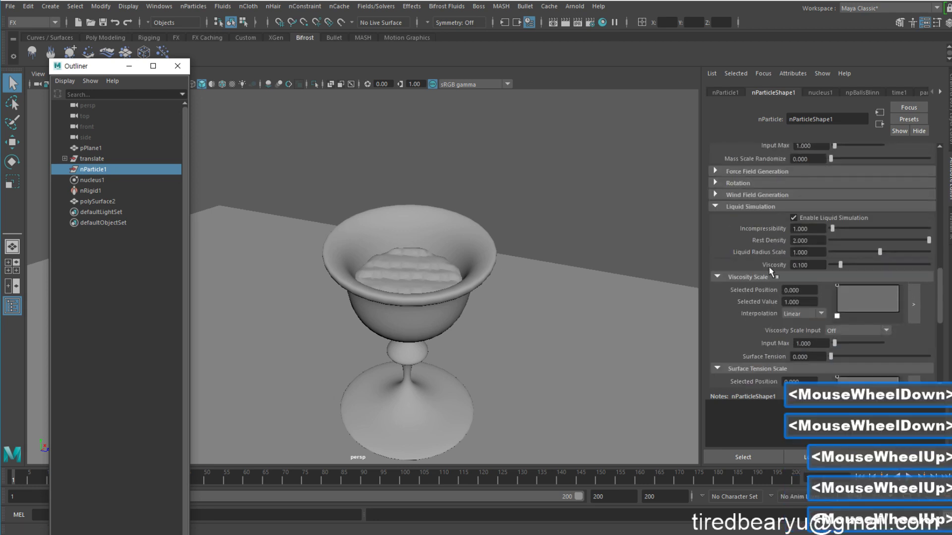
{"action": "left_click", "coordinate": [721, 208]}
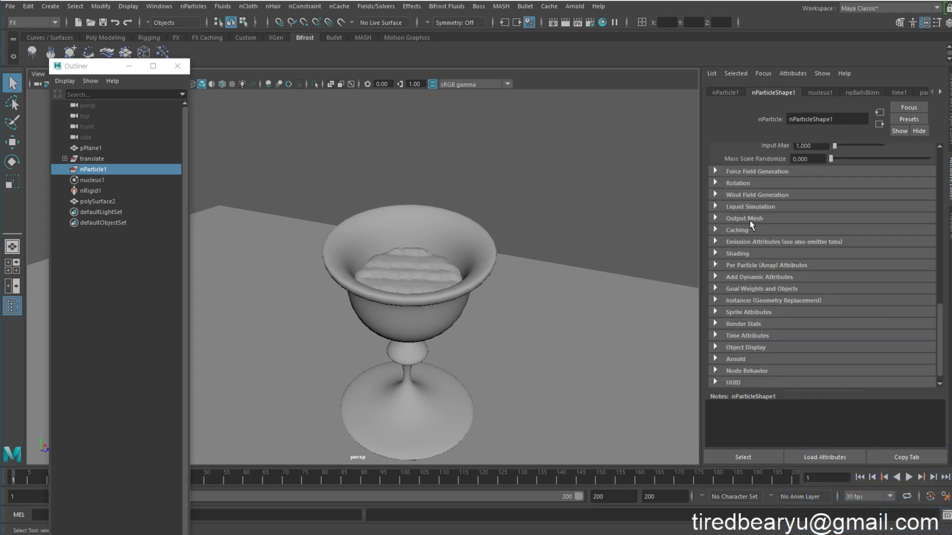
{"action": "left_click", "coordinate": [739, 218]}
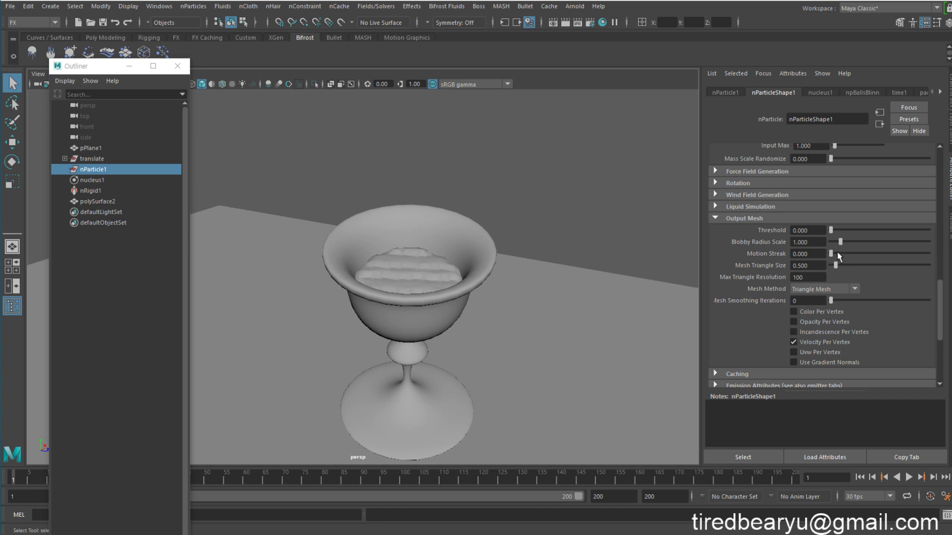
{"action": "left_click", "coordinate": [909, 476]}
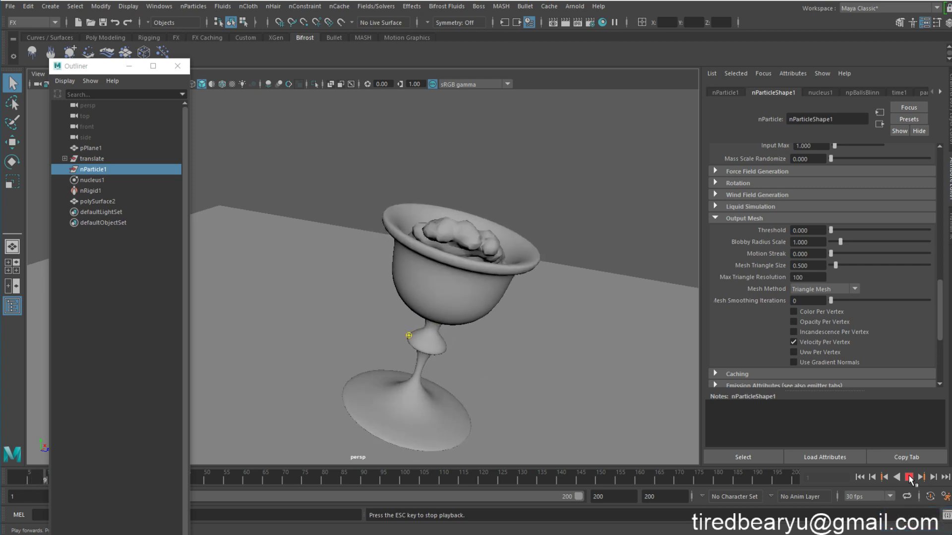
{"action": "left_click", "coordinate": [909, 477]}
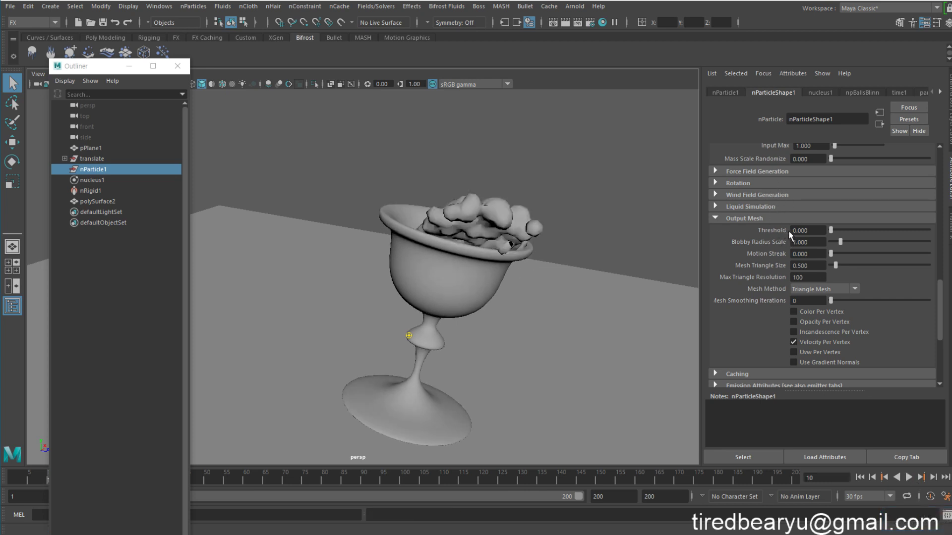
- Set the output mesh's Max Triangle Resolution to 300 and its Blobby Radius Scale to 0.5
{"action": "left_click_drag", "start_coordinate": [831, 231], "coordinate": [828, 231]}
{"action": "left_click", "coordinate": [794, 277]}
{"action": "type", "text": "3"}
{"action": "key", "text": "Return"}
{"action": "left_click", "coordinate": [823, 242]}
{"action": "type", "text": "0.5"}
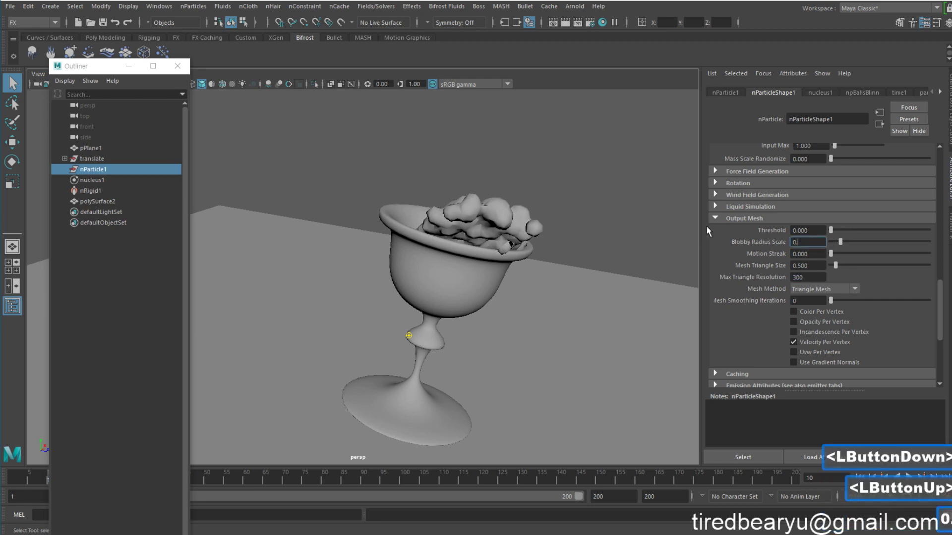
{"action": "key", "text": "Return"}
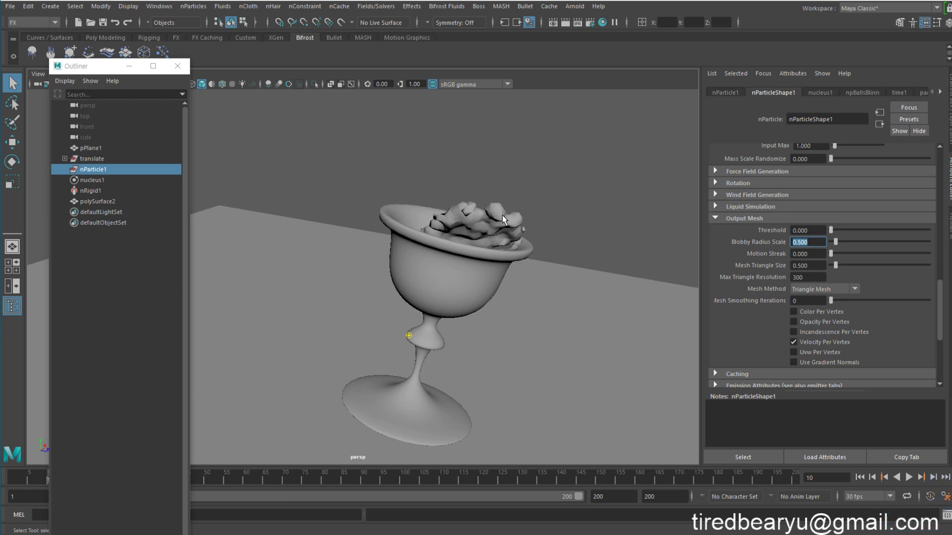
- Adjust the output mesh's Blobby Radius Scale to 0.879 and Motion Streak to 0.330
{"action": "left_click_drag", "start_coordinate": [501, 216], "coordinate": [516, 244], "text": "alt"}
{"action": "middle_click_drag", "start_coordinate": [516, 244], "coordinate": [510, 279], "text": "alt"}
{"action": "left_click_drag", "start_coordinate": [511, 278], "coordinate": [498, 261], "text": "alt"}
{"action": "right_click_drag", "start_coordinate": [498, 261], "coordinate": [555, 268], "text": "alt"}
{"action": "mouse_move", "coordinate": [556, 267]}
{"action": "left_mouse_down", "text": "alt"}
{"action": "mouse_move", "coordinate": [546, 240]}
{"action": "mouse_move", "coordinate": [533, 244]}
{"action": "mouse_move", "coordinate": [556, 259]}
{"action": "left_mouse_up", "text": "alt"}
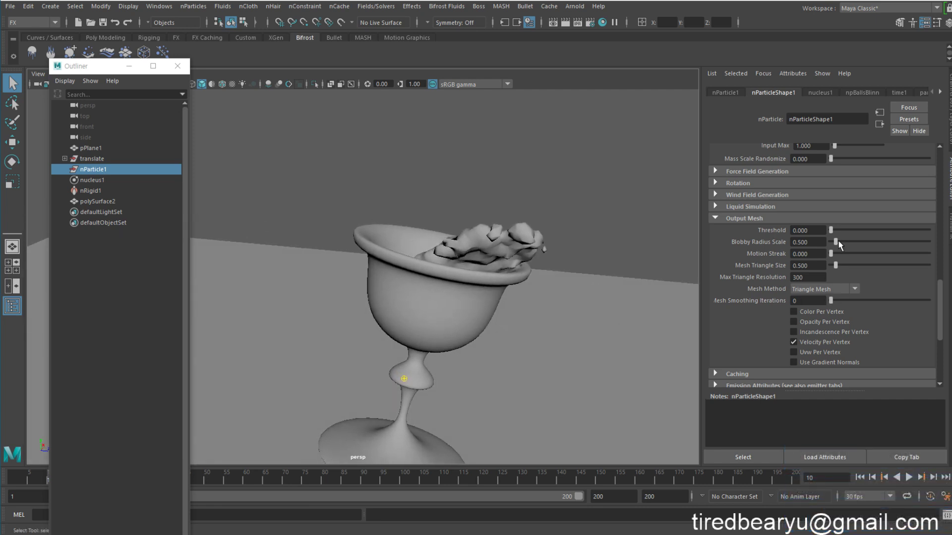
{"action": "mouse_move", "coordinate": [837, 241]}
{"action": "left_mouse_down", "text": "alt"}
{"action": "mouse_move", "coordinate": [906, 241]}
{"action": "mouse_move", "coordinate": [839, 242]}
{"action": "left_mouse_up", "text": "alt"}
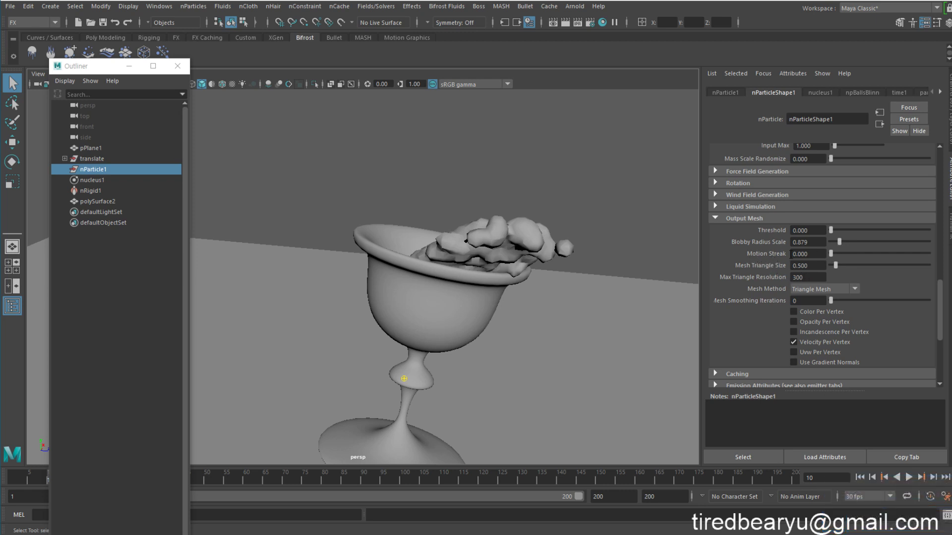
{"action": "left_click_drag", "start_coordinate": [831, 253], "coordinate": [833, 255]}
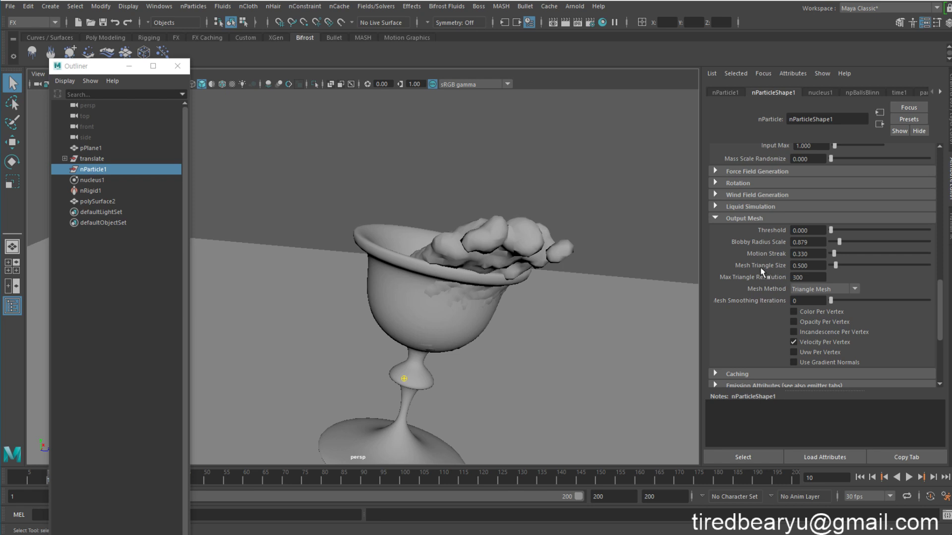
- Try a Mesh Triangle Size of 0.055 and inspect the liquid surface in the goblet
{"action": "left_click_drag", "start_coordinate": [838, 266], "coordinate": [831, 267]}
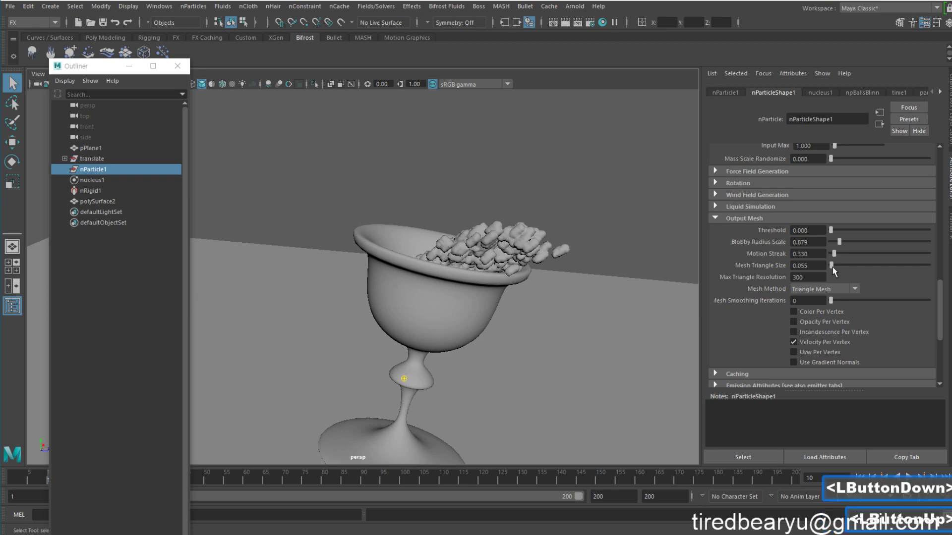
{"action": "left_click", "coordinate": [544, 245], "text": "alt"}
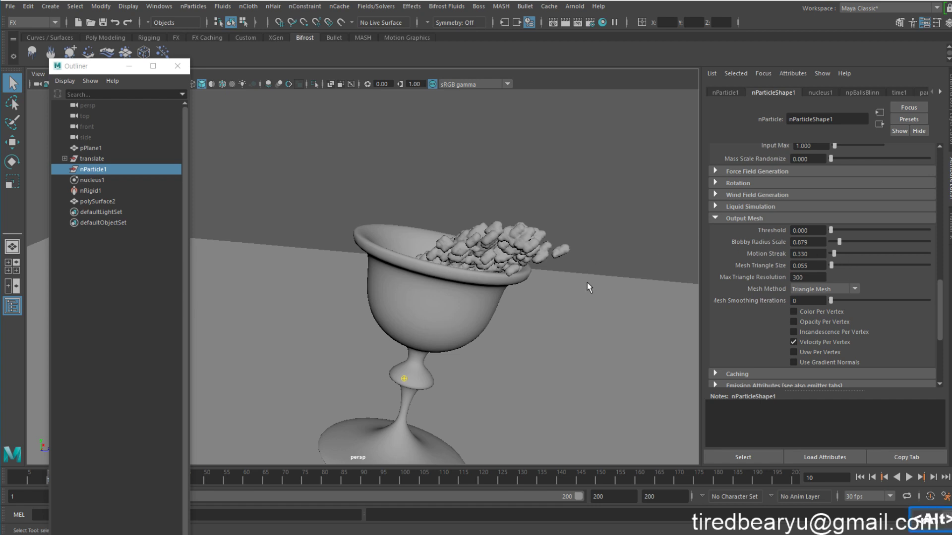
{"action": "left_click", "coordinate": [525, 269], "text": "alt"}
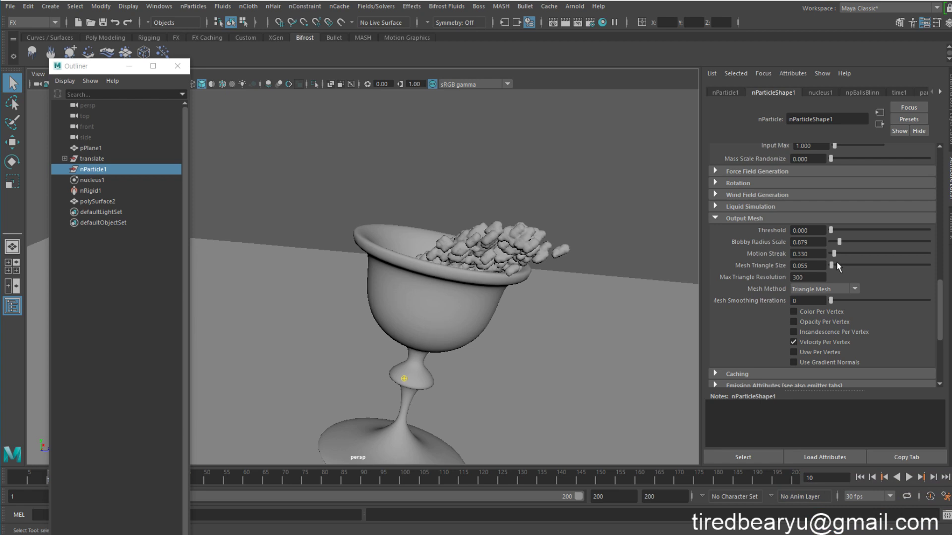
{"action": "left_click", "coordinate": [564, 262], "text": "alt"}
{"action": "left_click", "coordinate": [569, 287], "text": "alt"}
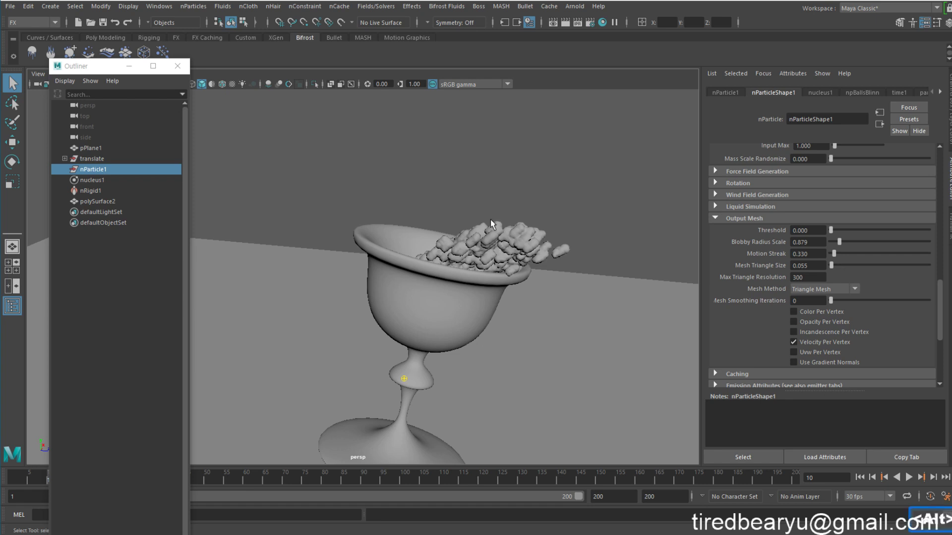
{"action": "left_click", "coordinate": [490, 238], "text": "alt"}
{"action": "left_click", "coordinate": [491, 238], "text": "alt"}
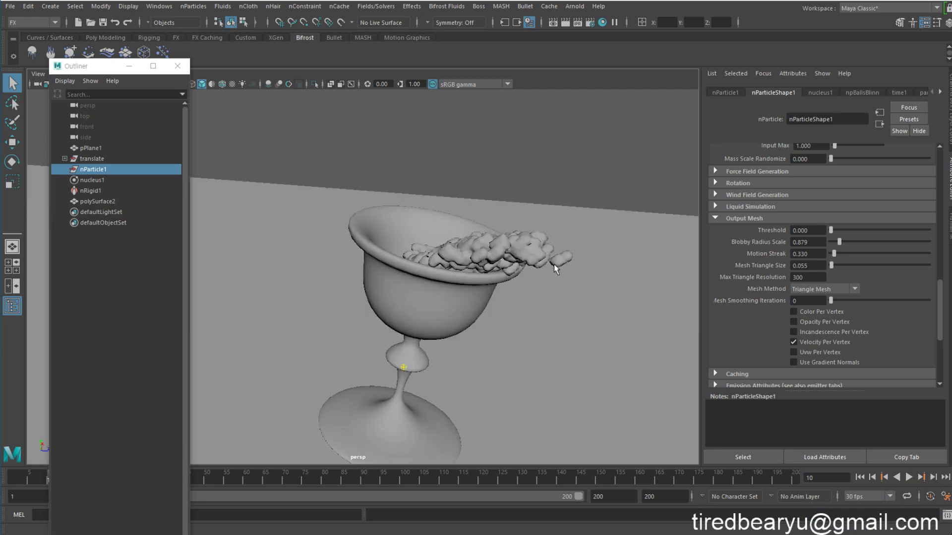
{"action": "mouse_move", "coordinate": [554, 264]}
{"action": "left_mouse_down", "text": "alt"}
{"action": "mouse_move", "coordinate": [539, 253]}
{"action": "mouse_move", "coordinate": [568, 261]}
{"action": "left_mouse_up", "text": "alt"}
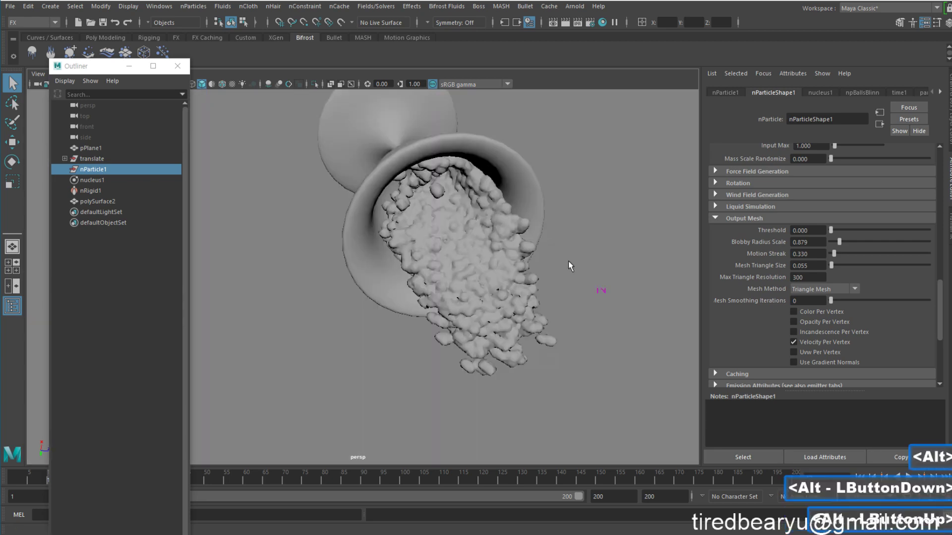
- Set the Mesh Triangle Size to 0.220 and select the liquid mesh to show its wireframe
{"action": "right_click", "coordinate": [567, 263], "text": "alt"}
{"action": "middle_click_drag", "start_coordinate": [566, 265], "coordinate": [562, 278], "text": "alt"}
{"action": "left_click_drag", "start_coordinate": [562, 280], "coordinate": [617, 148], "text": "alt"}
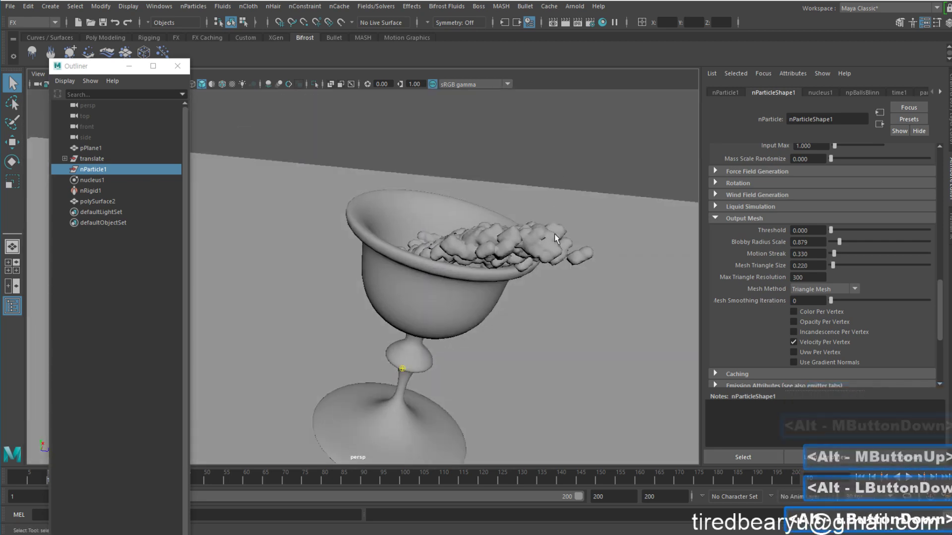
{"action": "left_click_drag", "start_coordinate": [556, 235], "coordinate": [463, 265], "text": "alt"}
{"action": "scroll", "coordinate": [490, 241], "scroll_direction": "up", "scroll_amount": 4, "text": "alt"}
{"action": "middle_click_drag", "start_coordinate": [476, 251], "coordinate": [456, 252], "text": "alt"}
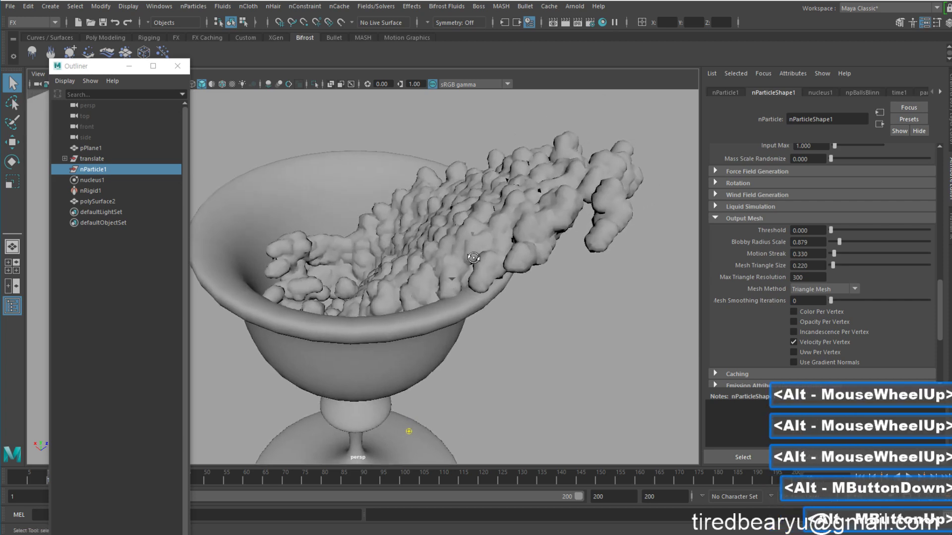
{"action": "left_click_drag", "start_coordinate": [516, 191], "coordinate": [497, 196], "text": "alt"}
{"action": "left_click", "coordinate": [496, 192]}
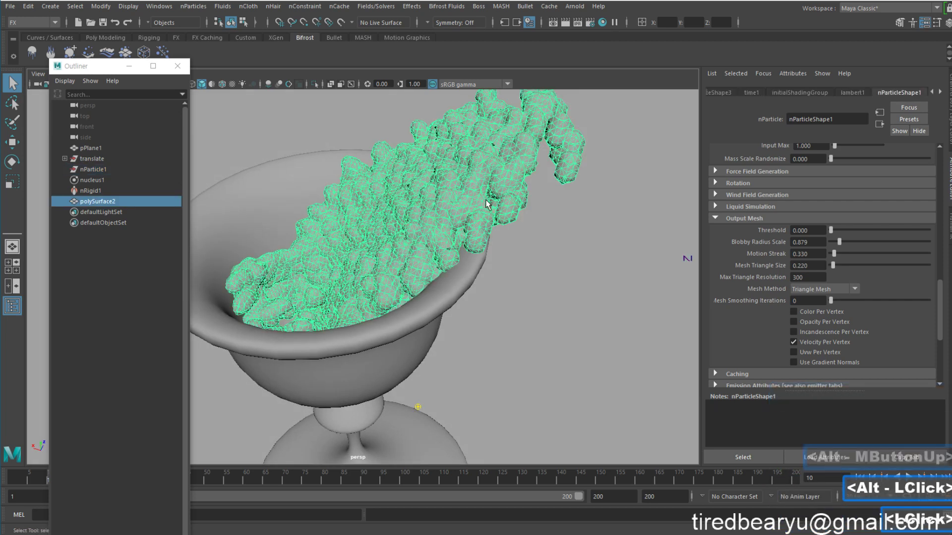
- Compare Mesh Triangle Sizes of 0.769 and 0.385 on the liquid mesh and settle on 0.275
{"action": "left_click", "coordinate": [837, 264]}
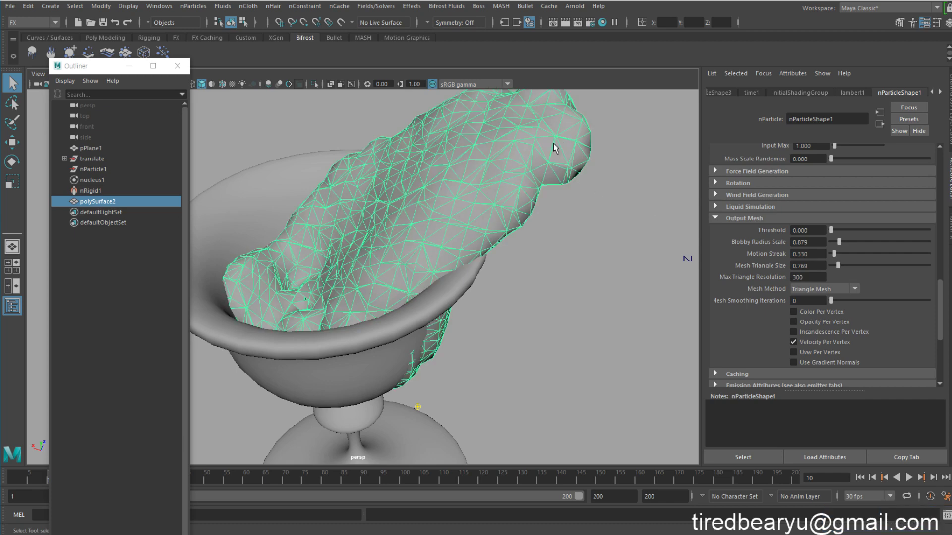
{"action": "left_click_drag", "start_coordinate": [457, 202], "coordinate": [469, 213], "text": "alt"}
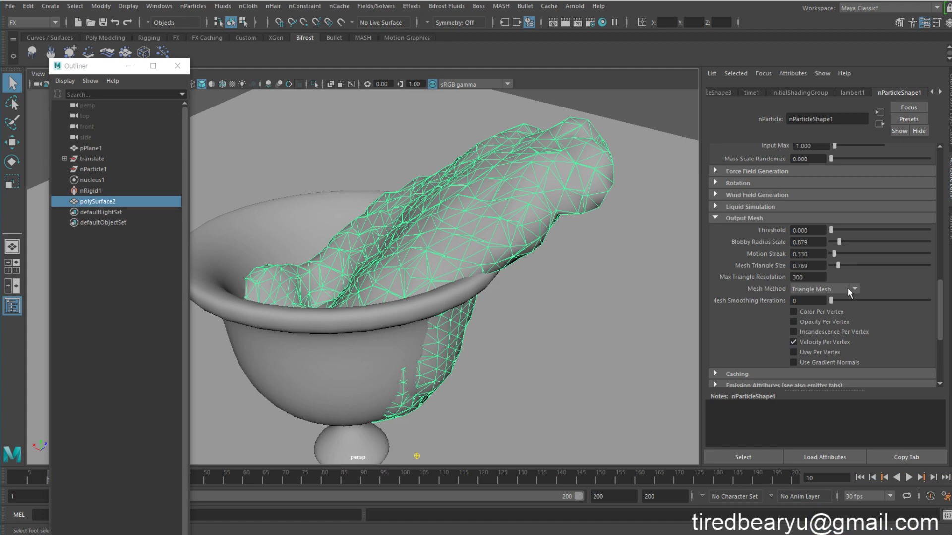
{"action": "left_click", "coordinate": [835, 264]}
{"action": "left_click", "coordinate": [834, 265]}
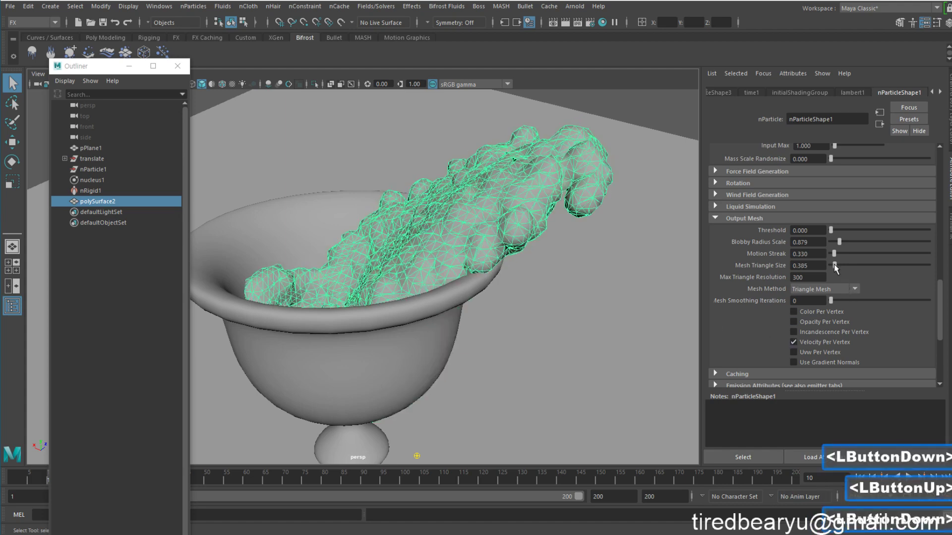
{"action": "left_click_drag", "start_coordinate": [834, 264], "coordinate": [833, 264]}
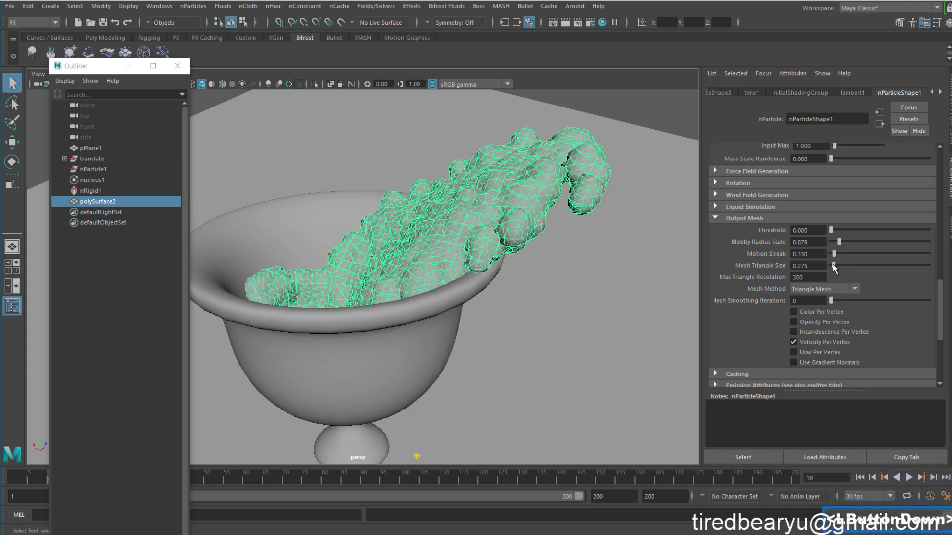
{"action": "left_click_drag", "start_coordinate": [512, 285], "coordinate": [511, 227], "text": "alt"}
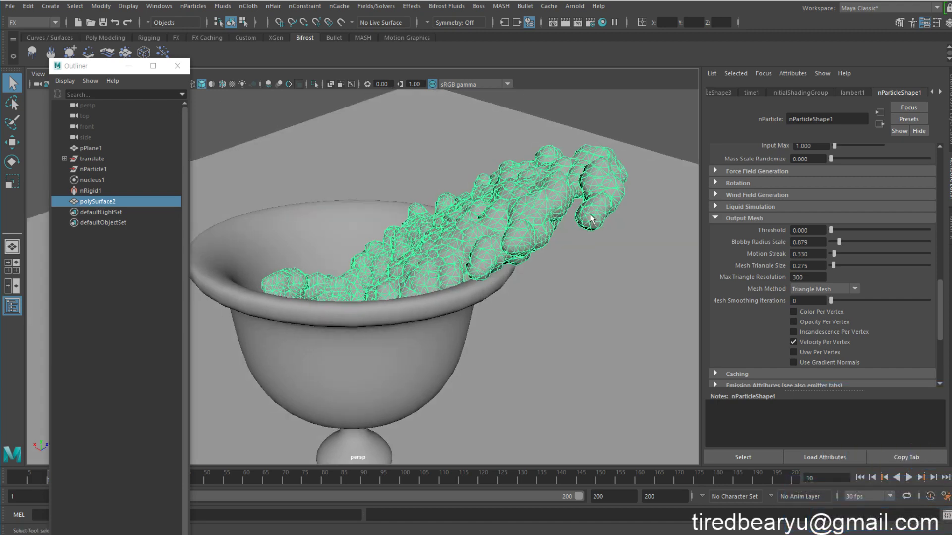
- Try Max Triangle Resolutions of 100, 50 and 10 on the output liquid mesh
{"action": "left_click_drag", "start_coordinate": [794, 277], "coordinate": [797, 278]}
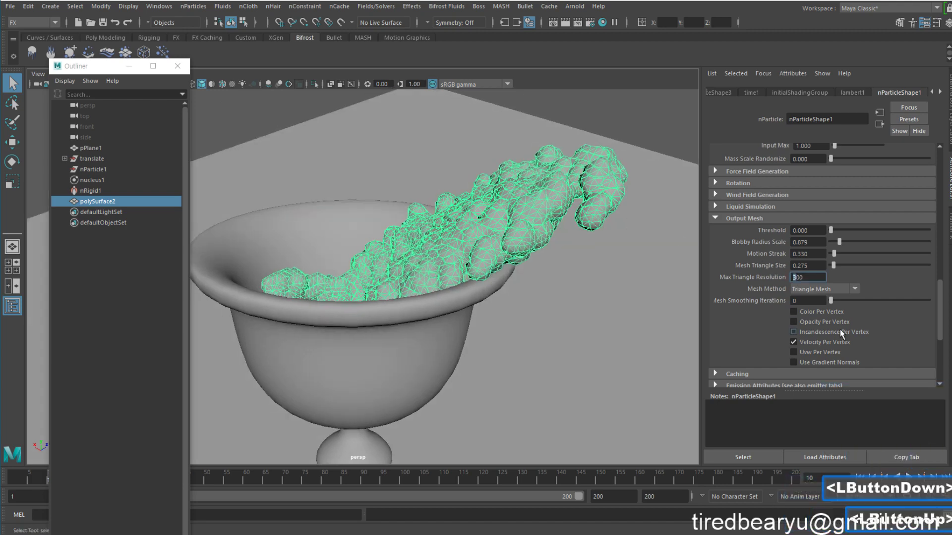
{"action": "type", "text": "1"}
{"action": "key", "text": "Return"}
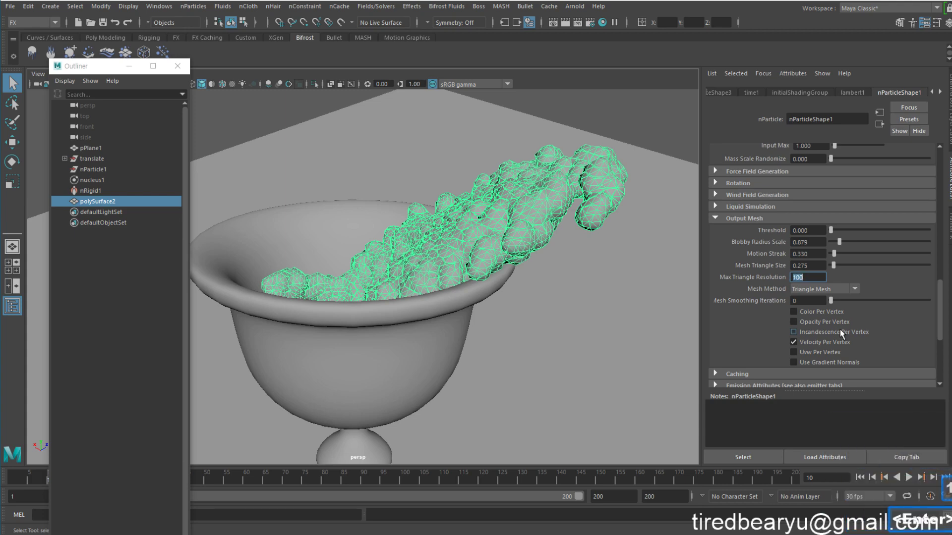
{"action": "type", "text": "50"}
{"action": "key", "text": "Return"}
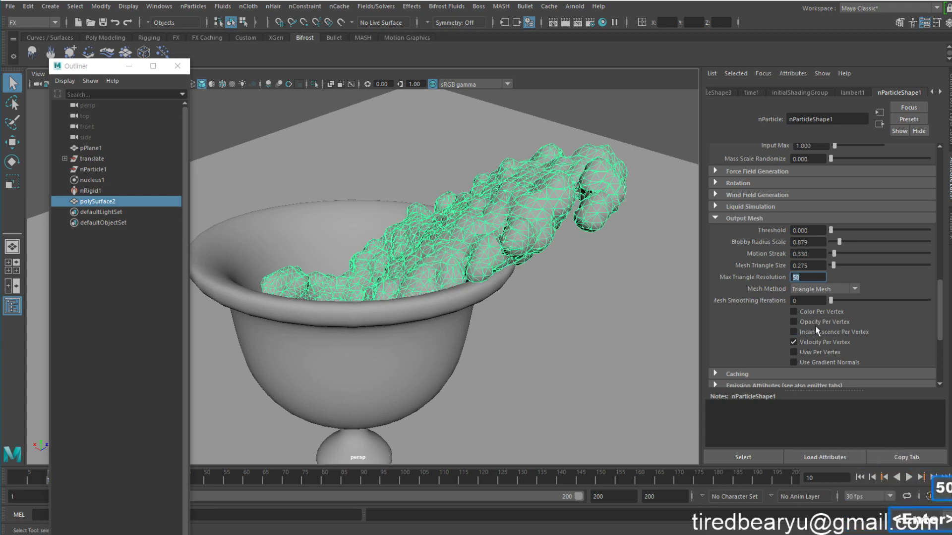
{"action": "type", "text": "10"}
{"action": "key", "text": "Return"}
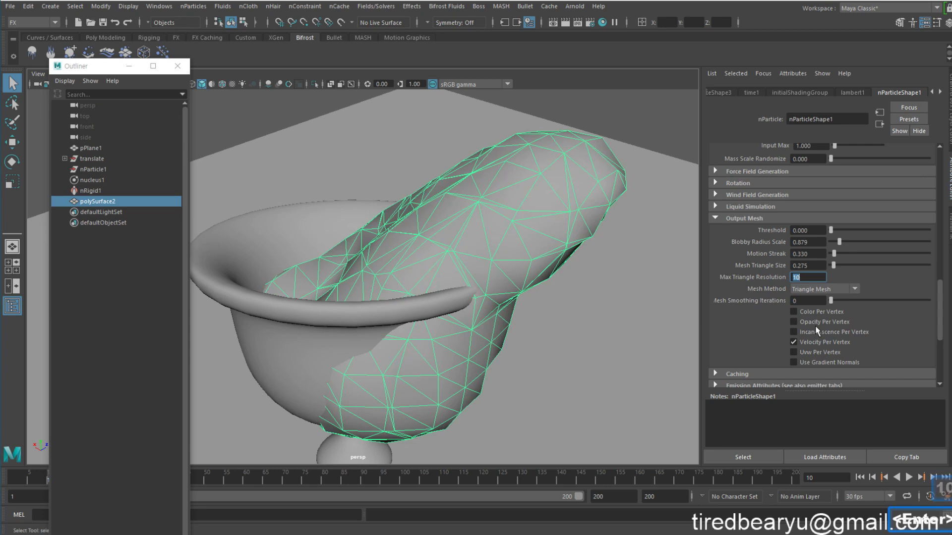
- Restore the output mesh's Max Triangle Resolution to 300
{"action": "type", "text": "100"}
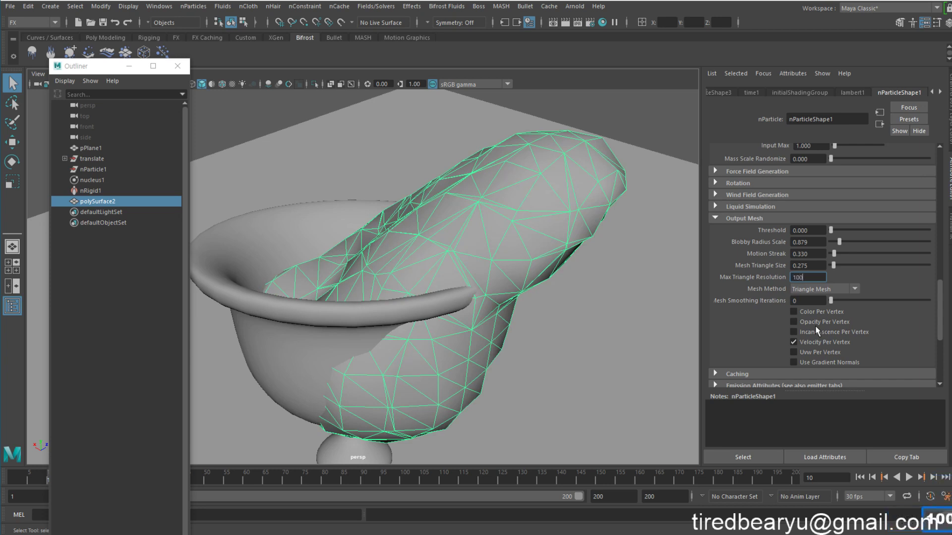
{"action": "key", "text": "BackSpace"}
{"action": "key", "text": "BackSpace"}
{"action": "key", "text": "BackSpace"}
{"action": "type", "text": "300"}
{"action": "key", "text": "Return"}
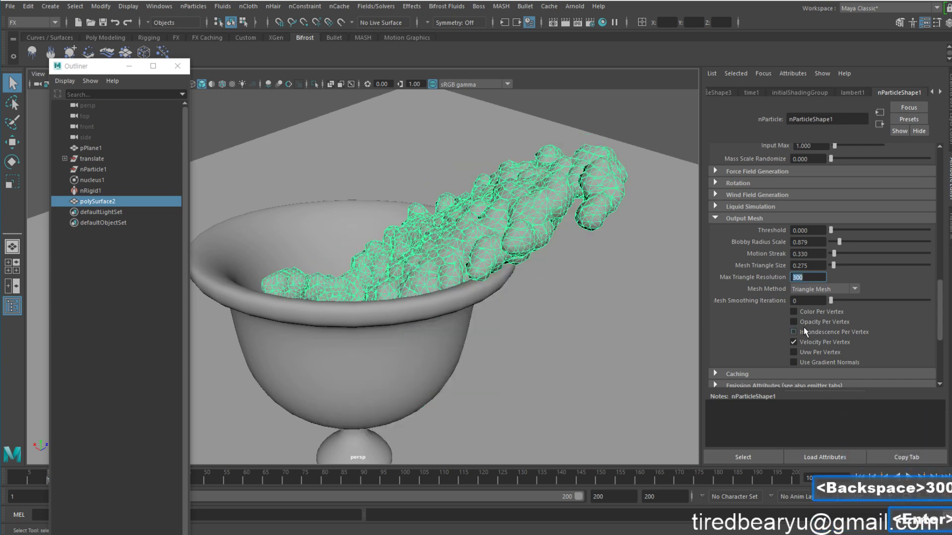
- Try the Quad Mesh method on the liquid mesh and inspect its wireframe up close
{"action": "left_click_drag", "start_coordinate": [596, 315], "coordinate": [588, 332], "text": "alt"}
{"action": "right_click_drag", "start_coordinate": [588, 332], "coordinate": [630, 325], "text": "alt"}
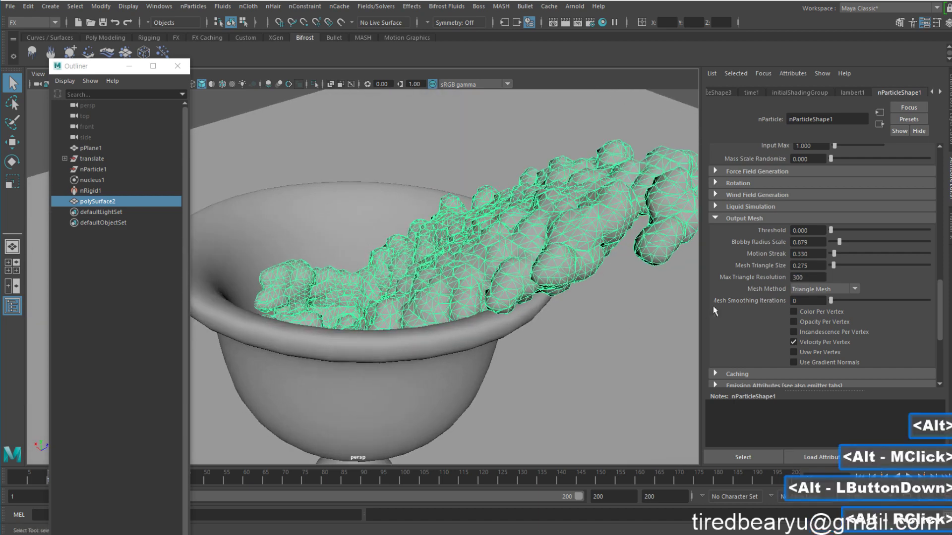
{"action": "left_click", "coordinate": [805, 289]}
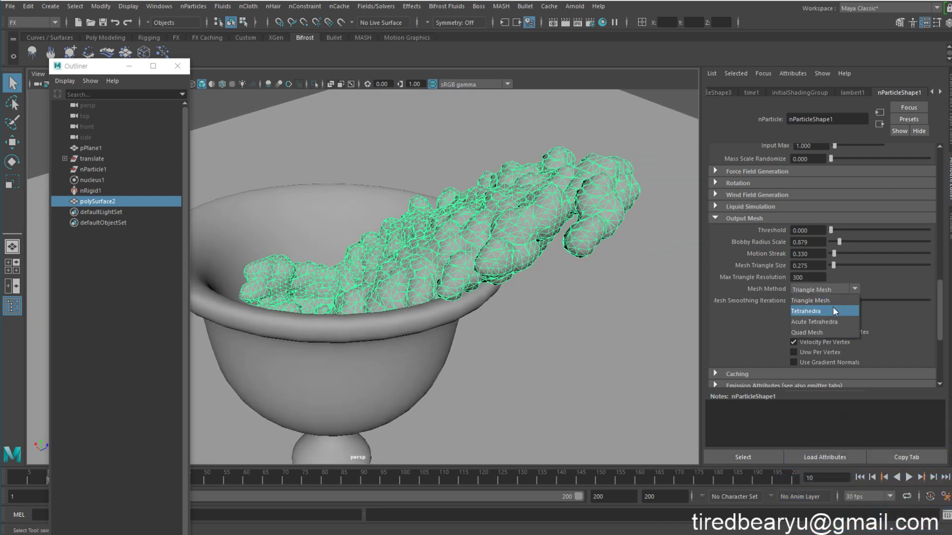
{"action": "left_click", "coordinate": [819, 334]}
{"action": "left_click_drag", "start_coordinate": [585, 250], "coordinate": [560, 257], "text": "alt"}
{"action": "scroll", "coordinate": [570, 292], "scroll_direction": "up", "scroll_amount": 5, "text": "alt"}
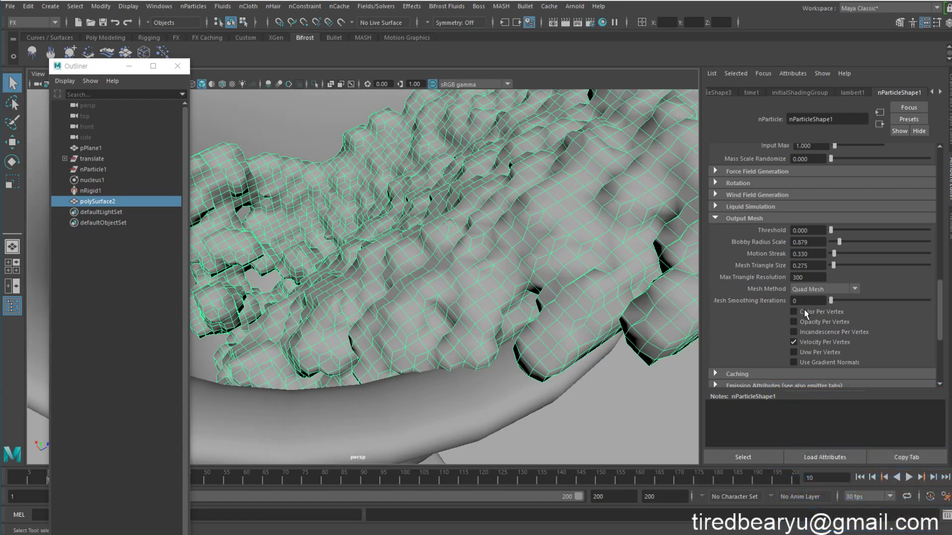
- Compare the Tetrahedra and Acute Tetrahedra mesh methods on the liquid mesh
{"action": "left_click", "coordinate": [825, 289]}
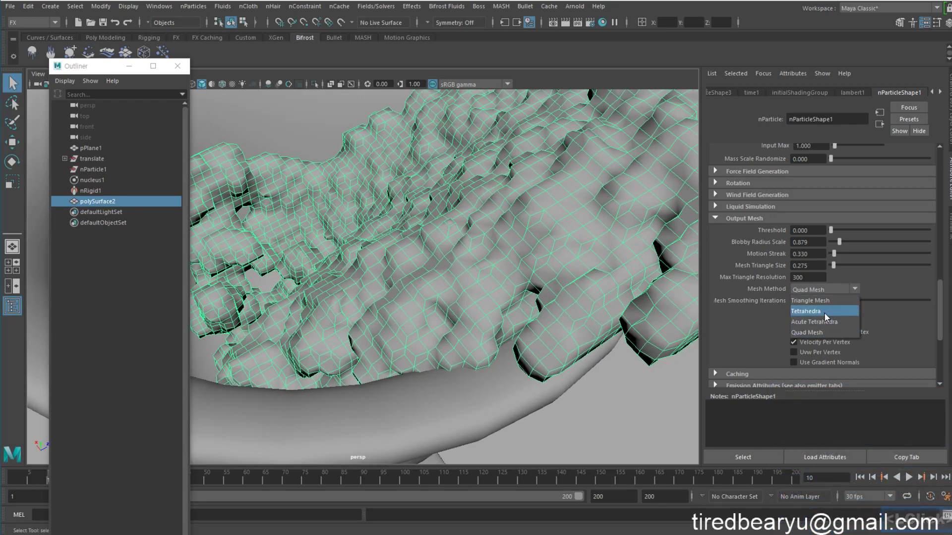
{"action": "left_click", "coordinate": [824, 312]}
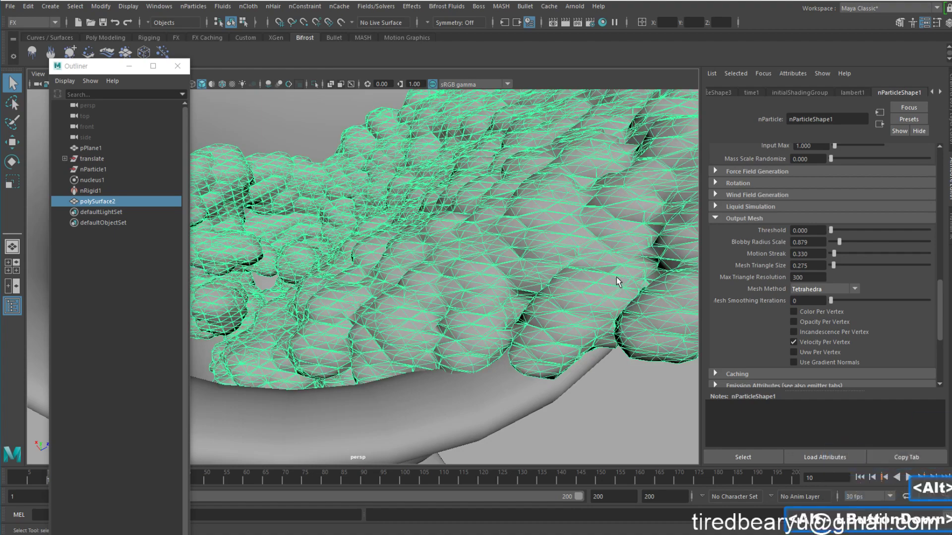
{"action": "left_click_drag", "start_coordinate": [618, 282], "coordinate": [590, 268], "text": "alt"}
{"action": "left_click", "coordinate": [810, 287]}
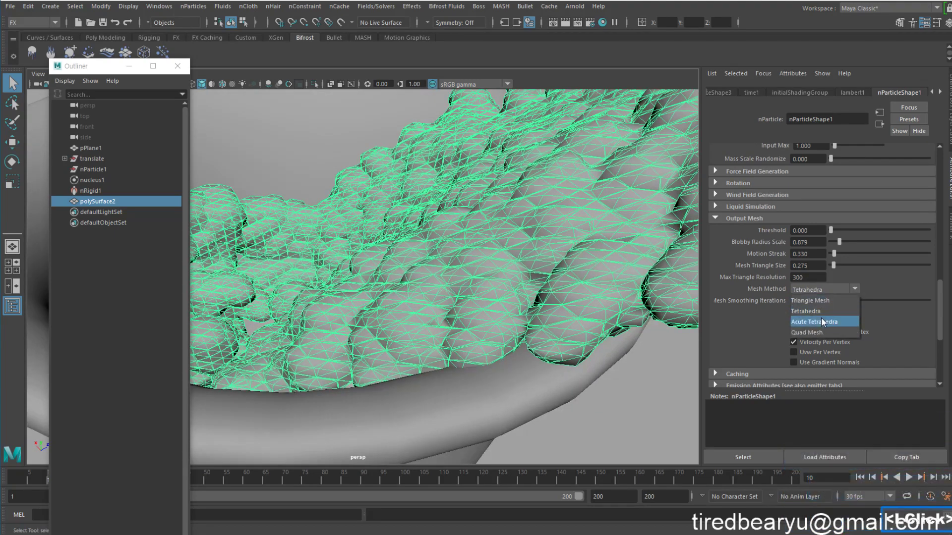
{"action": "left_click", "coordinate": [822, 322]}
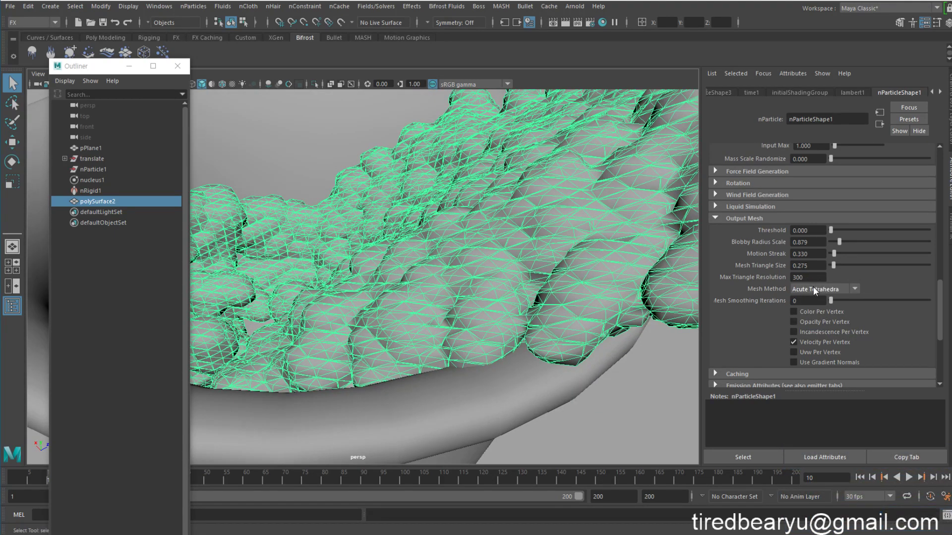
- Switch the Mesh Method back to Quad Mesh and view the whole liquid stream over the goblet rim
{"action": "left_click", "coordinate": [813, 287]}
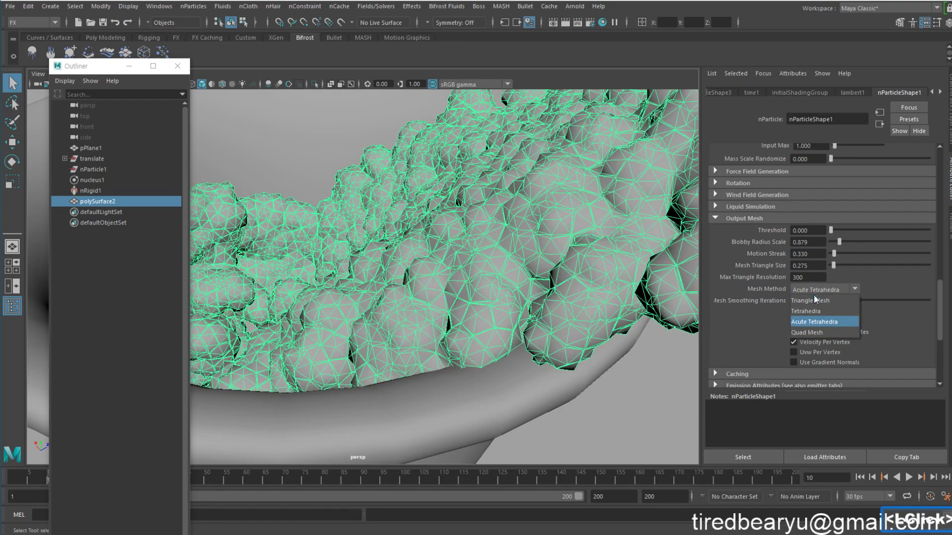
{"action": "left_click", "coordinate": [813, 332]}
{"action": "right_click_drag", "start_coordinate": [550, 229], "coordinate": [490, 200], "text": "alt"}
{"action": "left_click_drag", "start_coordinate": [490, 201], "coordinate": [511, 158], "text": "alt"}
{"action": "right_click_drag", "start_coordinate": [605, 211], "coordinate": [572, 199], "text": "alt"}
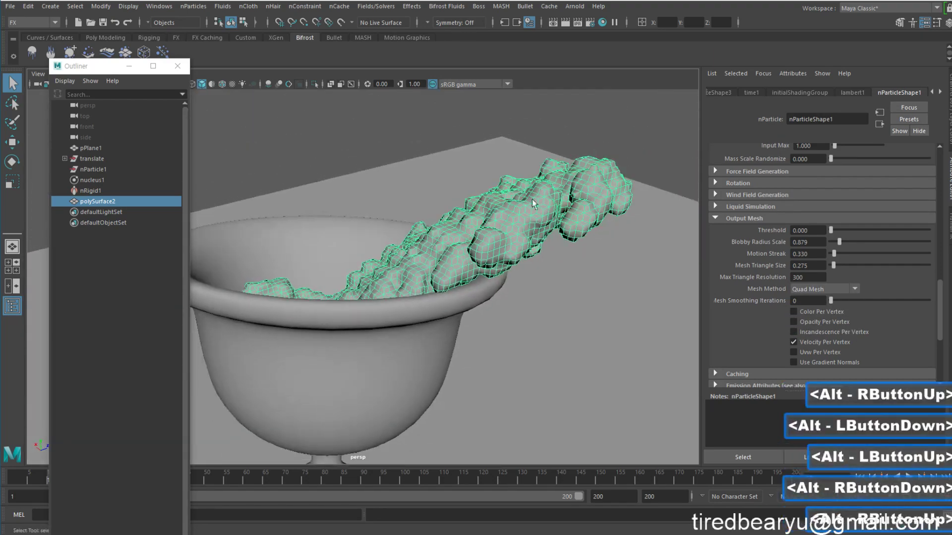
{"action": "left_click_drag", "start_coordinate": [575, 200], "coordinate": [588, 208], "text": "alt"}
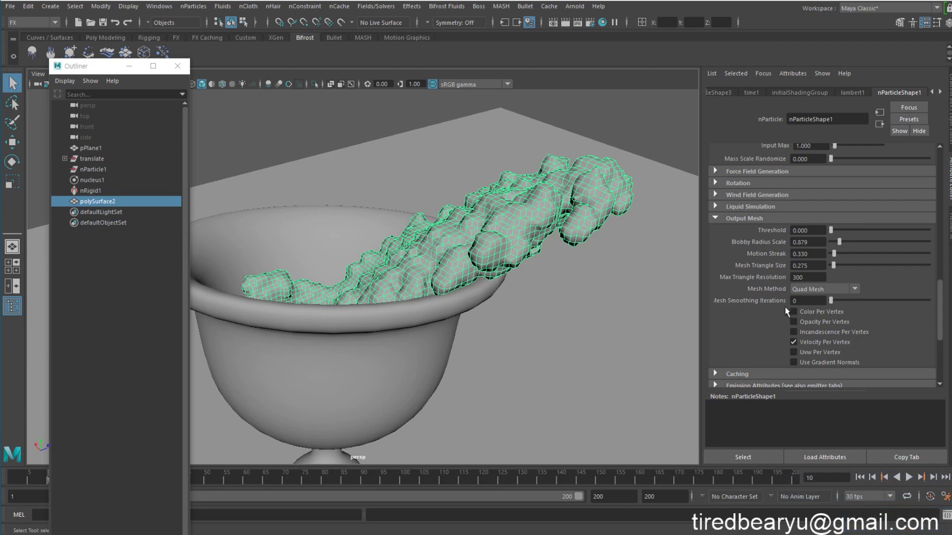
- Try up to 4 Mesh Smoothing Iterations on the quad liquid mesh and reset the value to 0
{"action": "left_click", "coordinate": [839, 301]}
{"action": "left_click", "coordinate": [849, 301]}
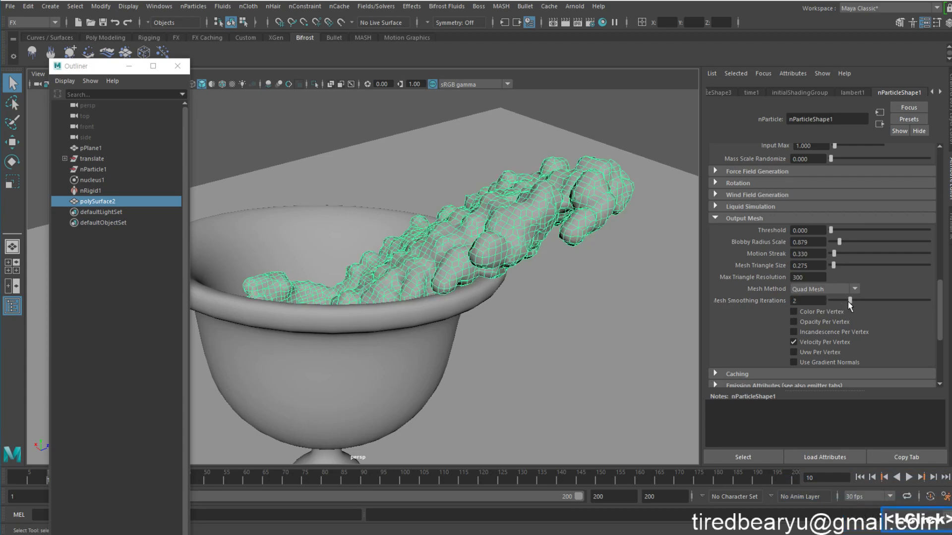
{"action": "left_click", "coordinate": [861, 301]}
{"action": "left_click", "coordinate": [868, 300]}
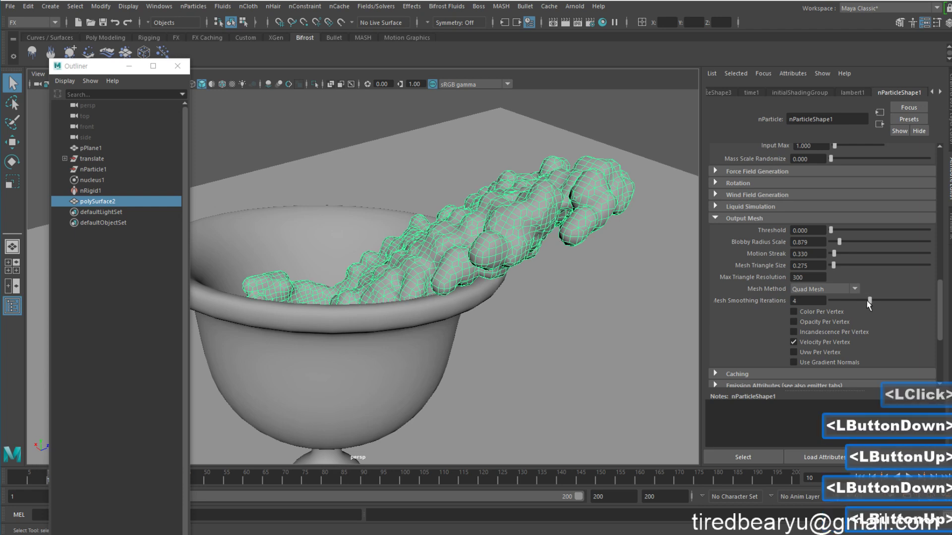
{"action": "left_click", "coordinate": [839, 302]}
{"action": "left_click_drag", "start_coordinate": [839, 302], "coordinate": [811, 301]}
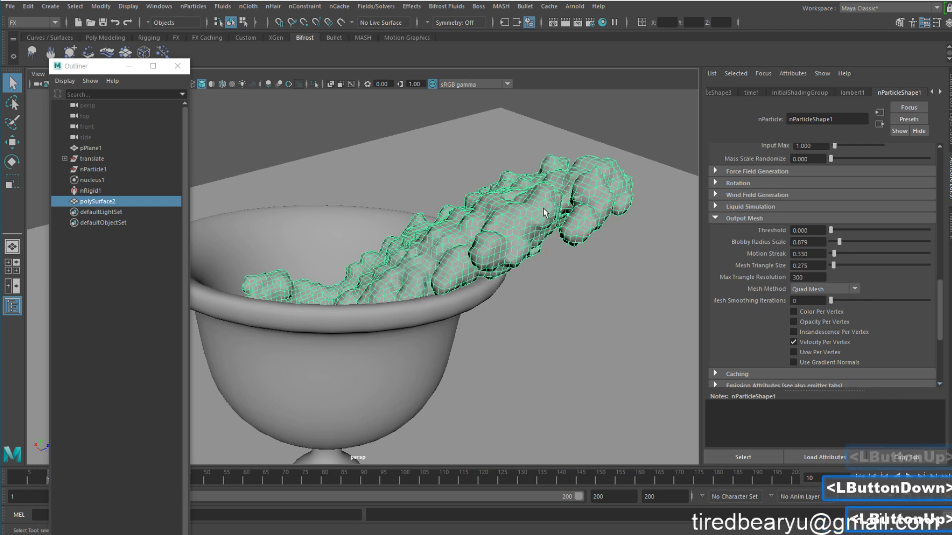
- Set Mesh Smoothing Iterations to 1 and try the Triangle Mesh method on the liquid
{"action": "left_click", "coordinate": [841, 299]}
{"action": "left_click", "coordinate": [830, 288]}
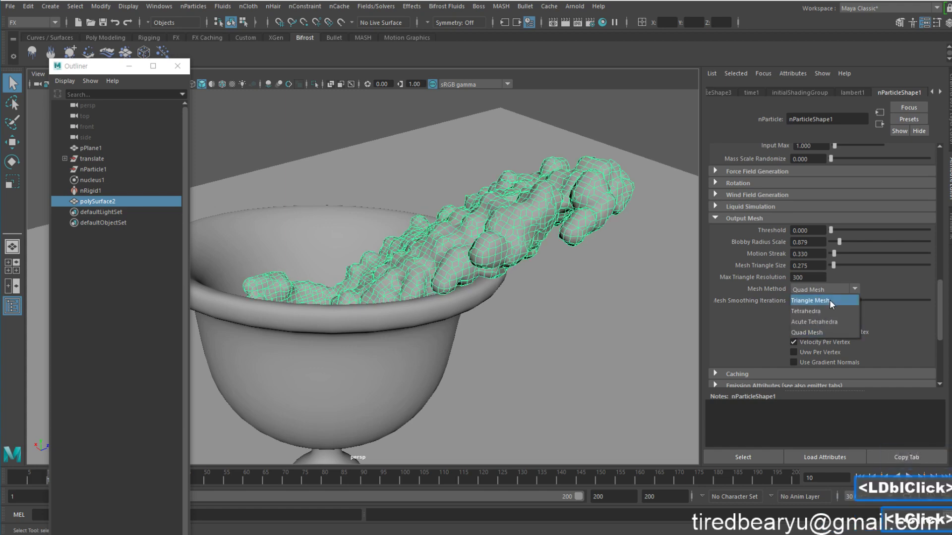
{"action": "left_click", "coordinate": [829, 299]}
{"action": "left_click_drag", "start_coordinate": [610, 273], "coordinate": [596, 268], "text": "alt"}
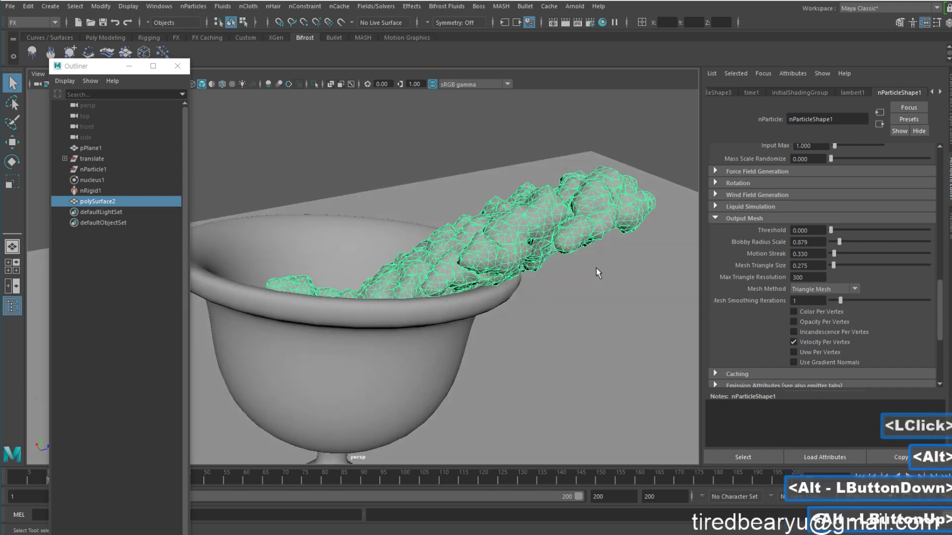
{"action": "right_click_drag", "start_coordinate": [596, 267], "coordinate": [547, 250], "text": "alt"}
- Set the Mesh Method to Tetrahedra, check the liquid surface from several angles and reselect the liquid mesh
{"action": "left_click", "coordinate": [826, 293]}
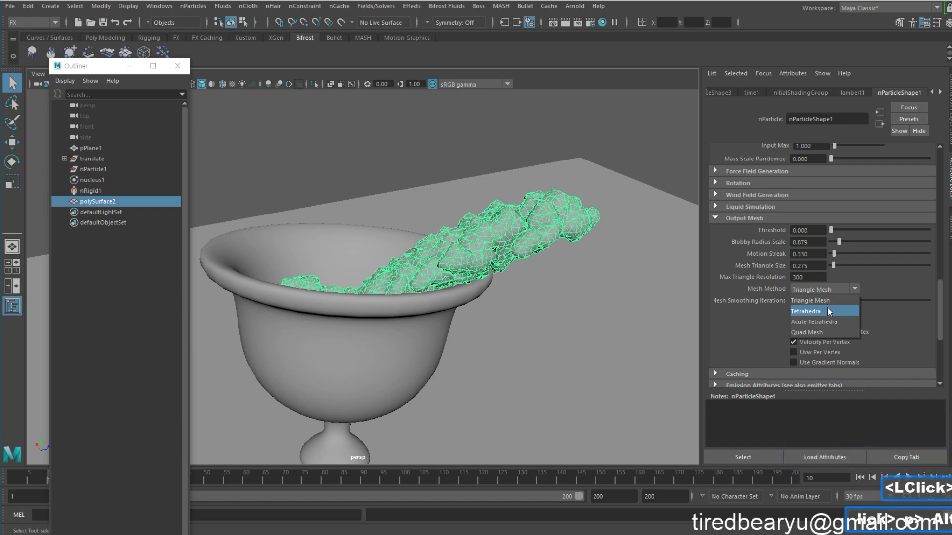
{"action": "left_click", "coordinate": [827, 311]}
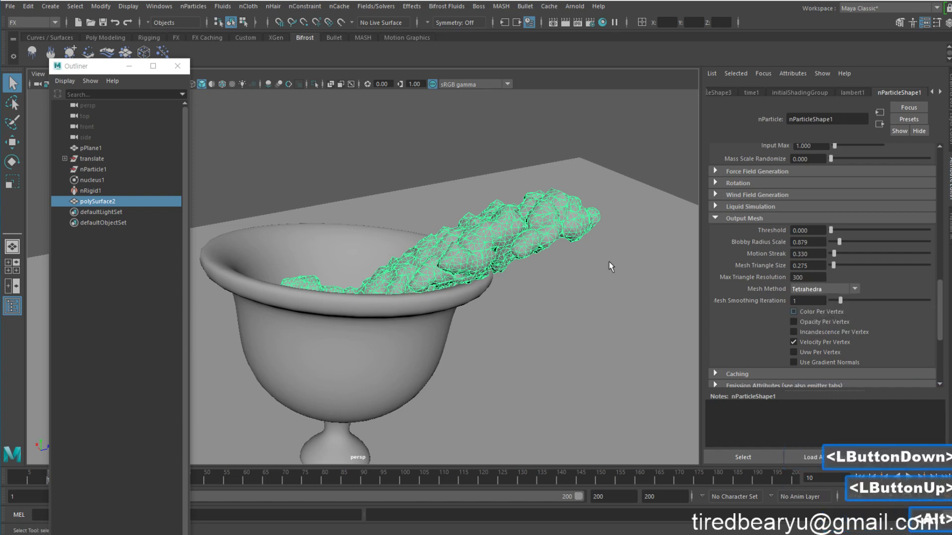
{"action": "left_click_drag", "start_coordinate": [604, 242], "coordinate": [632, 251], "text": "alt"}
{"action": "right_click_drag", "start_coordinate": [633, 251], "coordinate": [637, 248], "text": "alt"}
{"action": "left_click", "coordinate": [625, 140]}
{"action": "left_click_drag", "start_coordinate": [622, 148], "coordinate": [606, 204], "text": "alt"}
{"action": "right_click_drag", "start_coordinate": [606, 204], "coordinate": [585, 210], "text": "alt"}
{"action": "middle_click_drag", "start_coordinate": [585, 210], "coordinate": [587, 220], "text": "alt"}
{"action": "left_click_drag", "start_coordinate": [587, 220], "coordinate": [585, 202], "text": "alt"}
{"action": "left_click", "coordinate": [573, 237]}
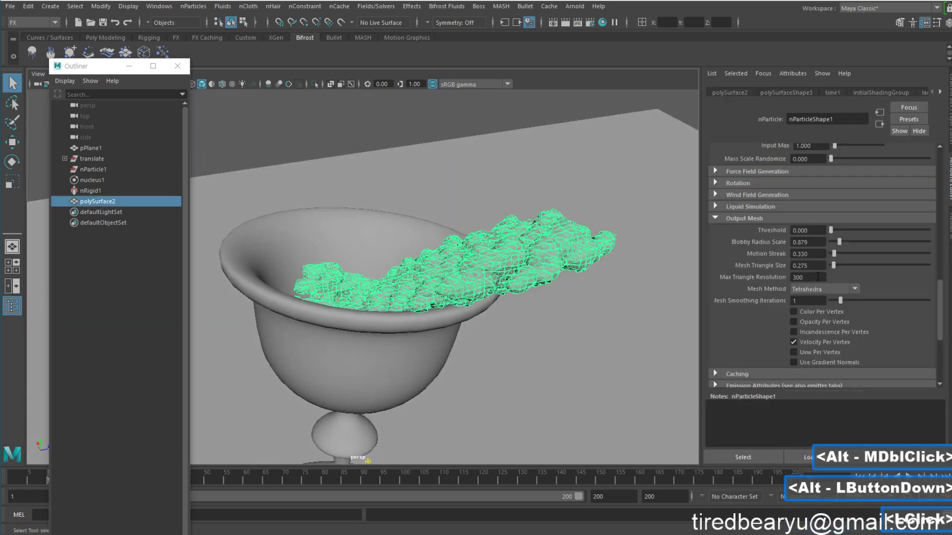
- Try a Motion Streak of 0.1 and inspect the liquid surface with and without its wireframe
{"action": "left_click_drag", "start_coordinate": [814, 254], "coordinate": [740, 255]}
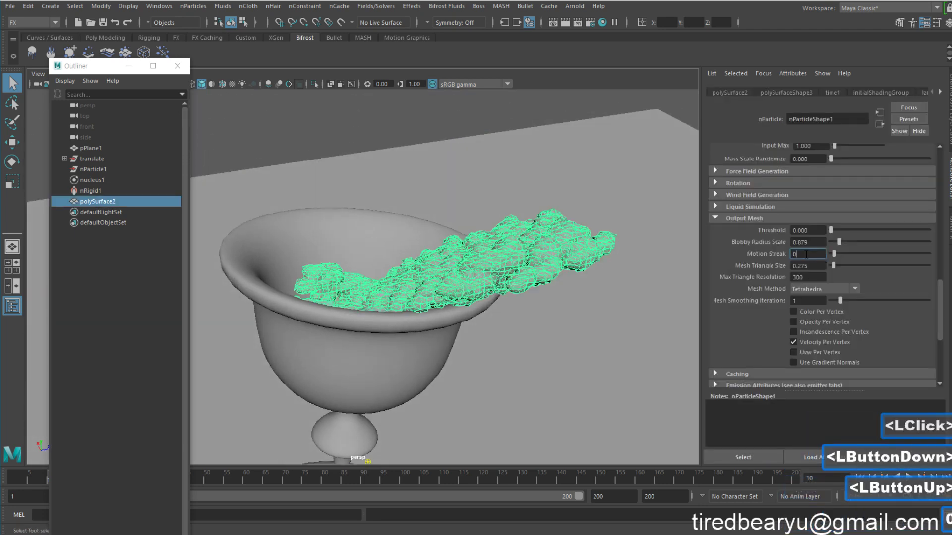
{"action": "type", "text": ".1"}
{"action": "key", "text": "Return"}
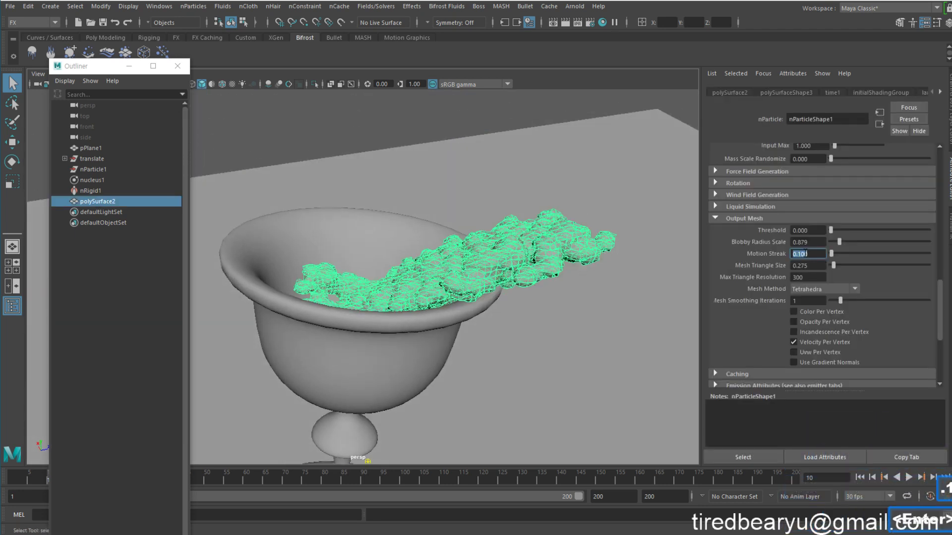
{"action": "left_click_drag", "start_coordinate": [642, 224], "coordinate": [618, 162], "text": "alt"}
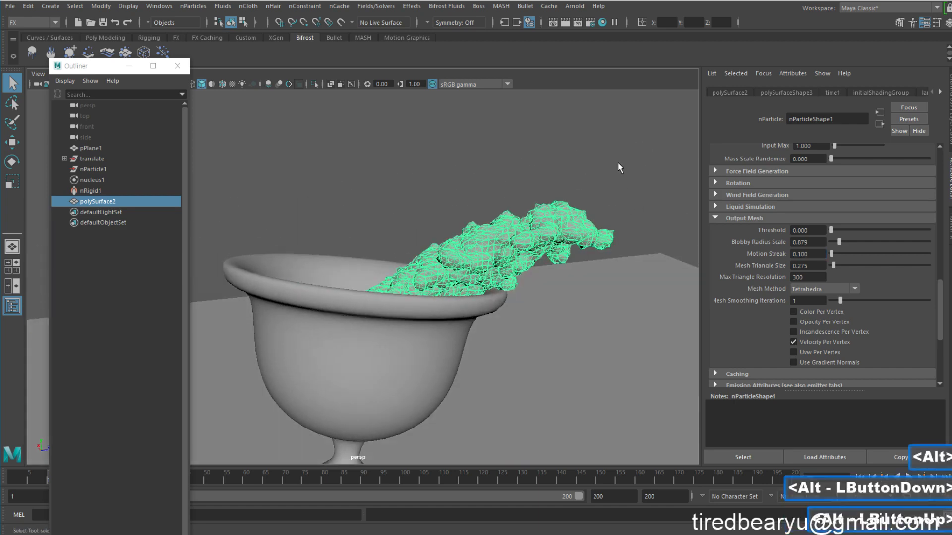
{"action": "left_click", "coordinate": [620, 208]}
{"action": "left_click_drag", "start_coordinate": [620, 209], "coordinate": [595, 280], "text": "alt"}
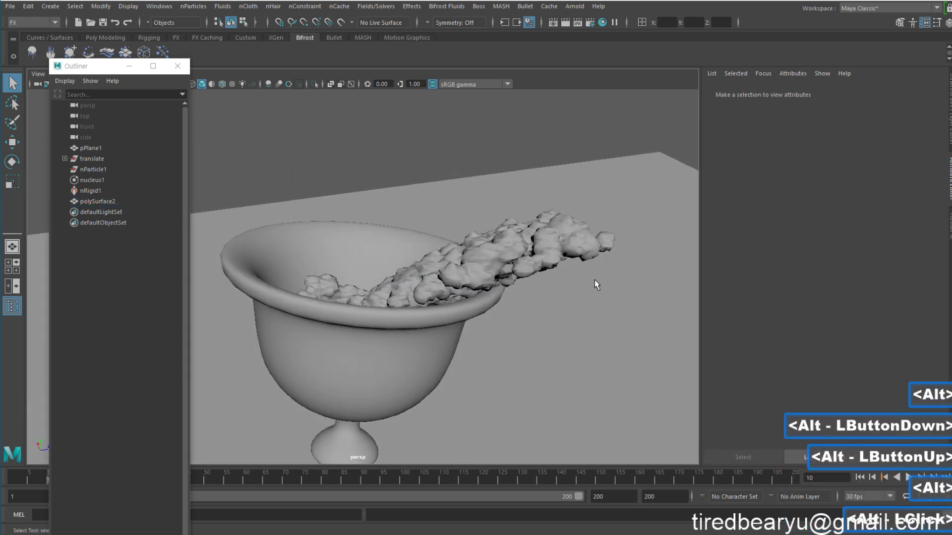
{"action": "left_click", "coordinate": [587, 248]}
{"action": "scroll", "coordinate": [587, 247], "scroll_direction": "up", "scroll_amount": 2, "text": "alt"}
{"action": "middle_click_drag", "start_coordinate": [586, 248], "coordinate": [594, 238], "text": "alt"}
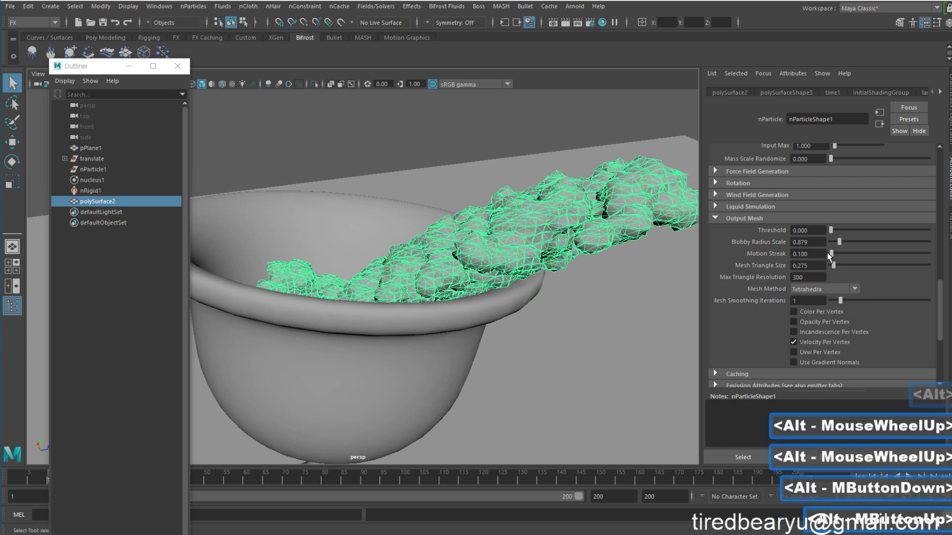
- Try a Motion Streak of 0, inspect the deselected liquid surface around the goblet and reselect the mesh
{"action": "left_click", "coordinate": [569, 123]}
{"action": "left_click_drag", "start_coordinate": [633, 173], "coordinate": [638, 190], "text": "alt"}
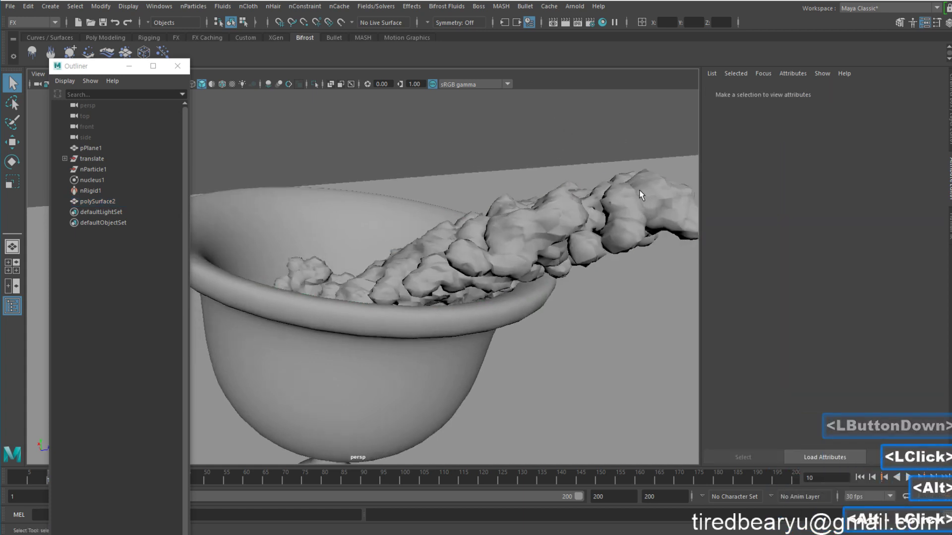
{"action": "right_click_drag", "start_coordinate": [639, 190], "coordinate": [586, 200], "text": "alt"}
{"action": "left_click_drag", "start_coordinate": [586, 199], "coordinate": [558, 207], "text": "alt"}
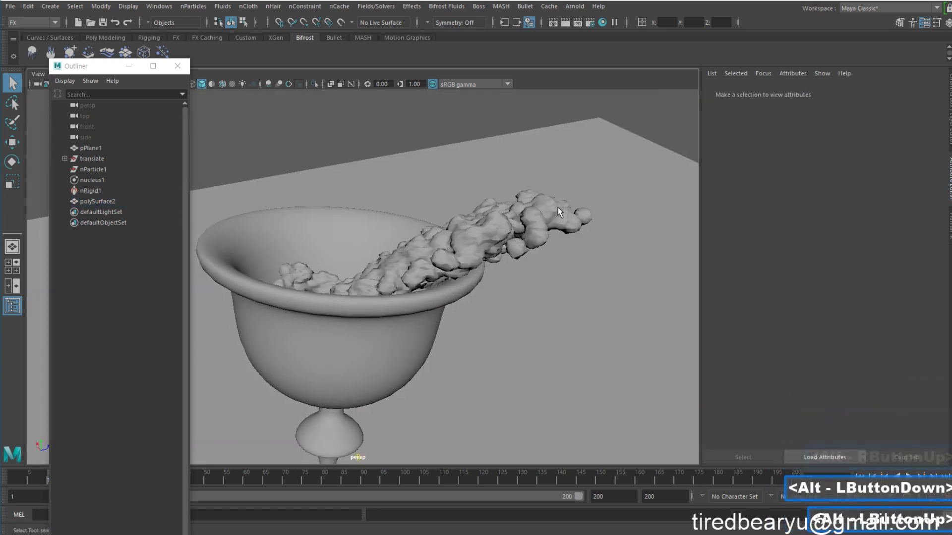
{"action": "left_click", "coordinate": [559, 207]}
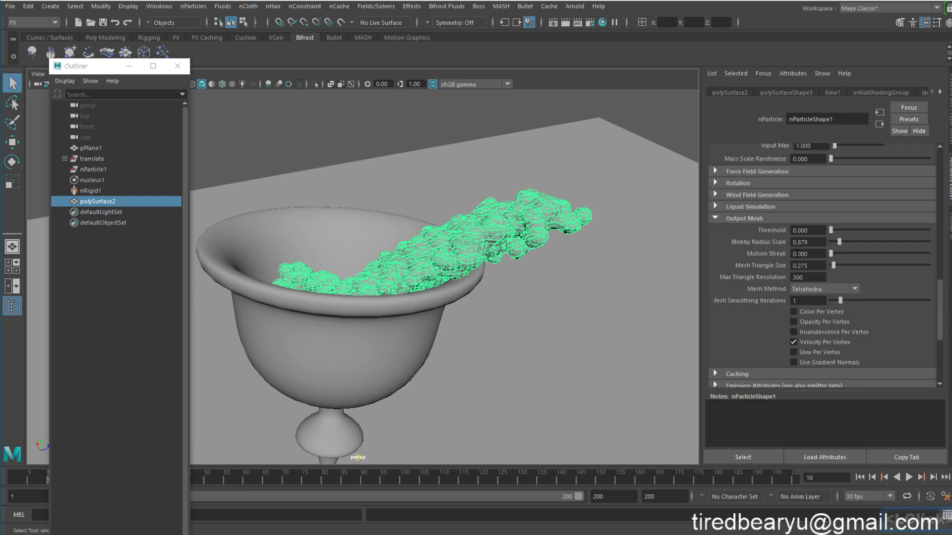
- Try a Motion Streak of 0.001 on the output liquid mesh
{"action": "left_click", "coordinate": [815, 255]}
{"action": "left_click_drag", "start_coordinate": [816, 256], "coordinate": [751, 252]}
{"action": "type", "text": ".0"}
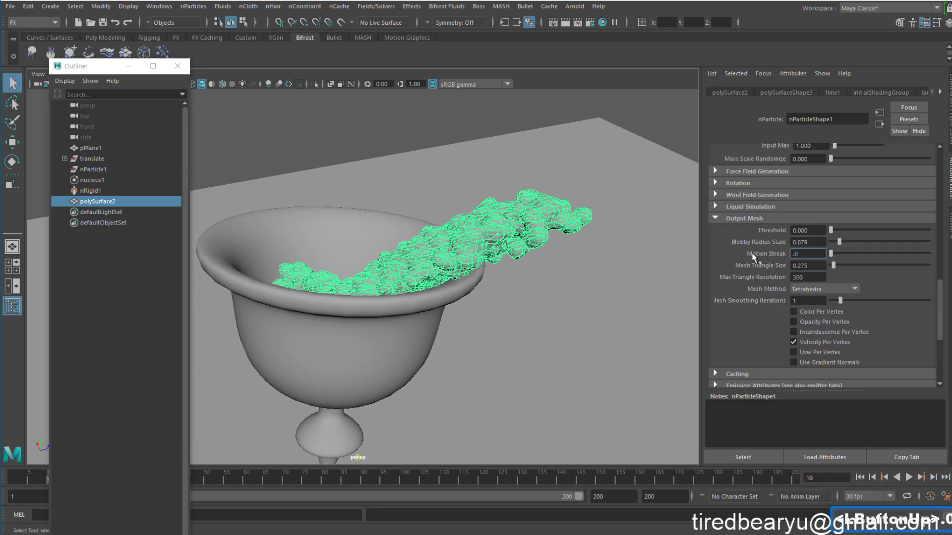
{"action": "type", "text": "01"}
{"action": "key", "text": "Return"}
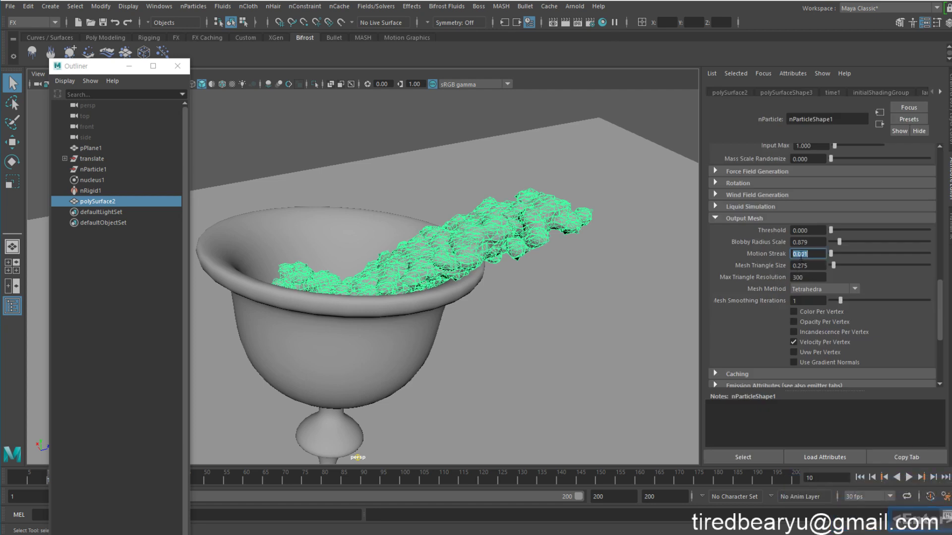
- Set the output liquid mesh's Motion Streak to 0.01
{"action": "left_click", "coordinate": [814, 256]}
{"action": "key", "text": "BackSpace"}
{"action": "key", "text": "BackSpace"}
{"action": "type", "text": "1"}
{"action": "key", "text": "Return"}
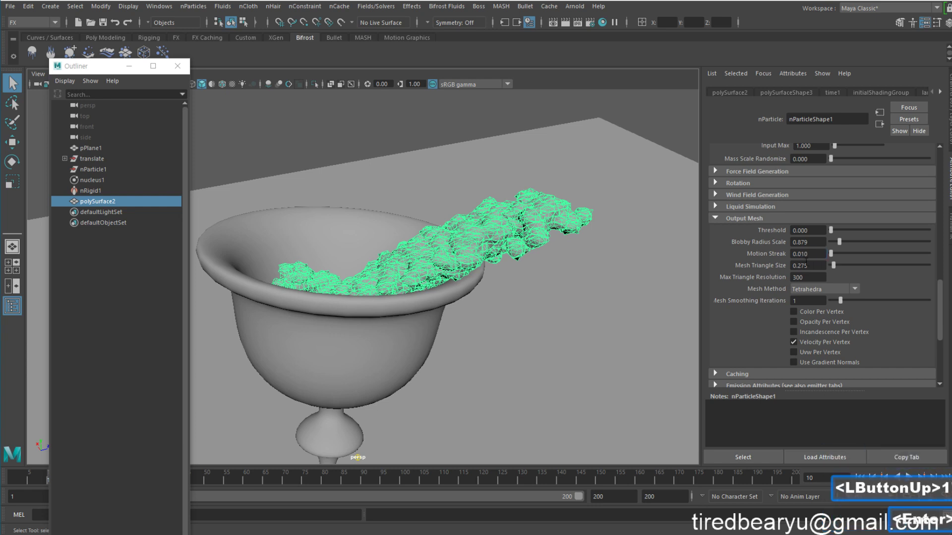
- Select the floor plane instead of the liquid mesh and play the simulation to preview the liquid surface without its wireframe
{"action": "left_click_drag", "start_coordinate": [628, 300], "coordinate": [626, 304], "text": "alt"}
{"action": "right_click_drag", "start_coordinate": [626, 303], "coordinate": [586, 293], "text": "alt"}
{"action": "middle_click_drag", "start_coordinate": [586, 294], "coordinate": [601, 302], "text": "alt"}
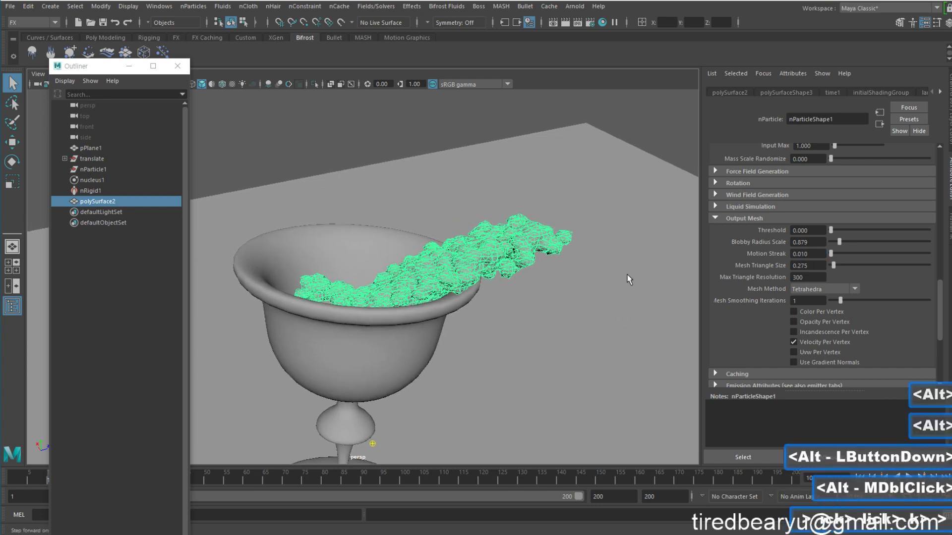
{"action": "left_click", "coordinate": [610, 161]}
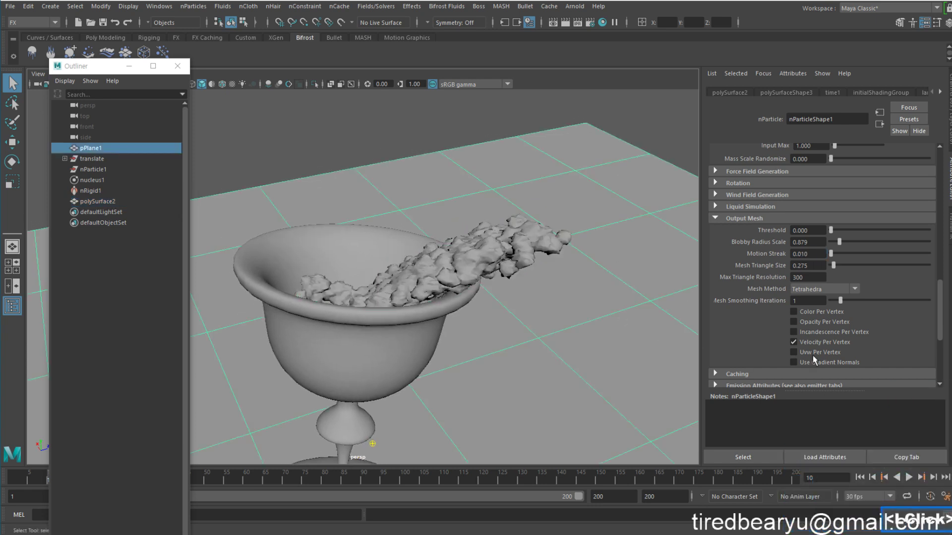
{"action": "left_click", "coordinate": [909, 478]}
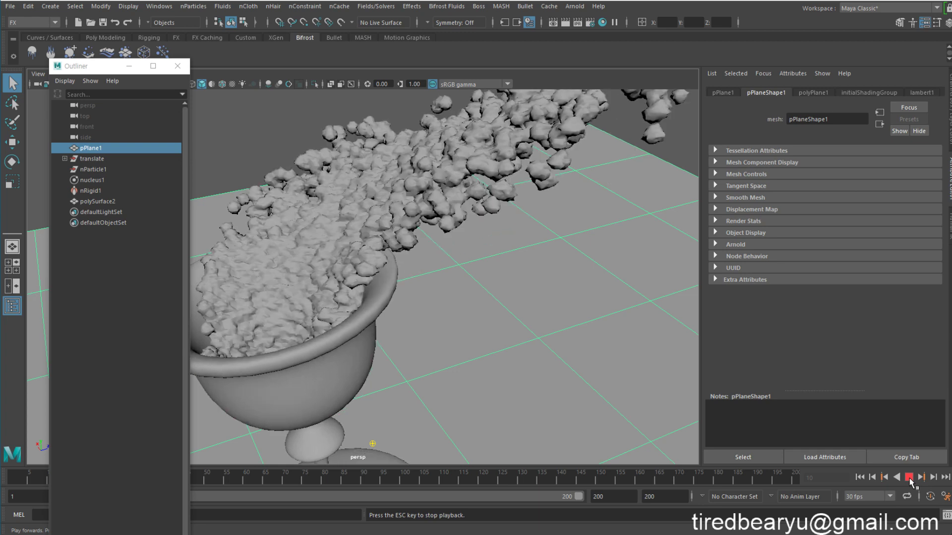
{"action": "left_click", "coordinate": [909, 480]}
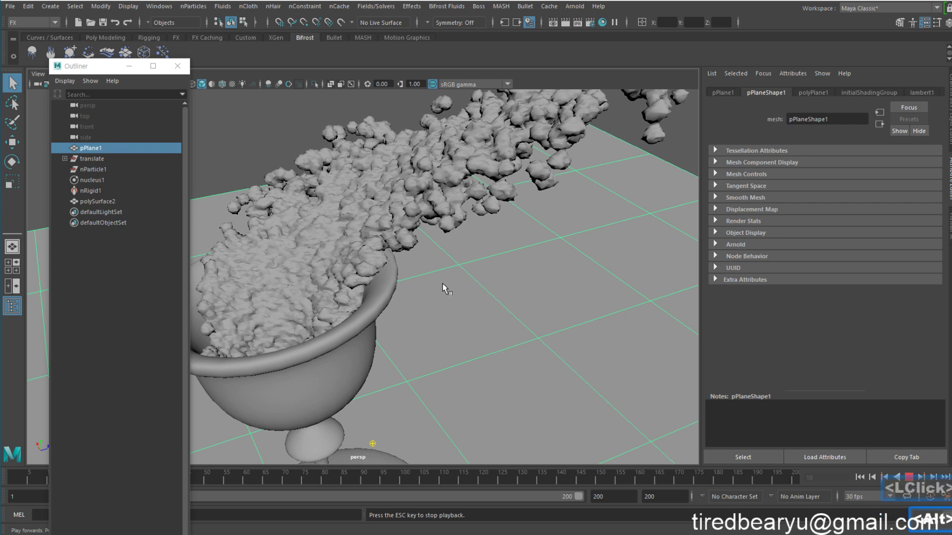
- Examine the splashing liquid mesh from several angles and continue the playback for a few more frames
{"action": "middle_click_drag", "start_coordinate": [444, 284], "coordinate": [512, 298], "text": "alt"}
{"action": "right_click_drag", "start_coordinate": [553, 299], "coordinate": [500, 287], "text": "alt"}
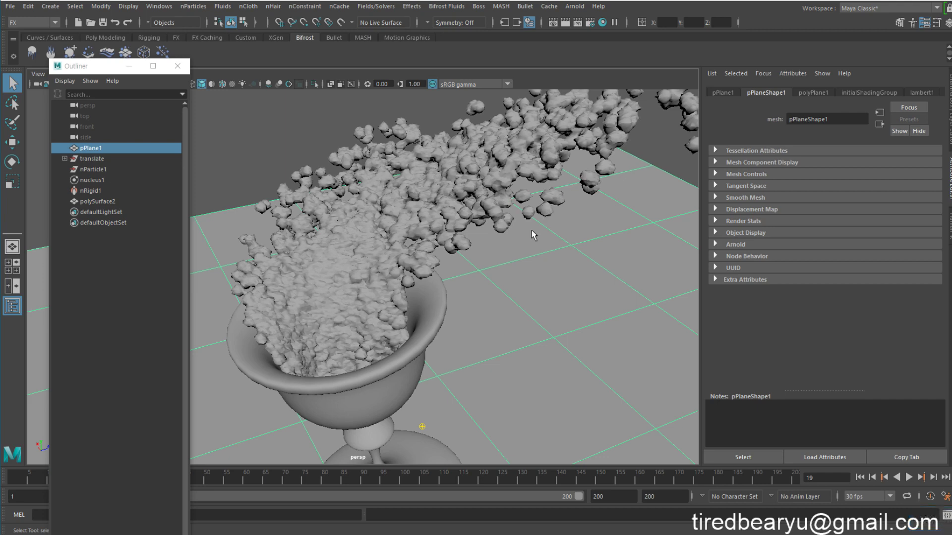
{"action": "left_click_drag", "start_coordinate": [528, 263], "coordinate": [468, 249], "text": "alt"}
{"action": "right_click", "coordinate": [463, 243], "text": "alt"}
{"action": "right_click_drag", "start_coordinate": [467, 249], "coordinate": [455, 241], "text": "alt"}
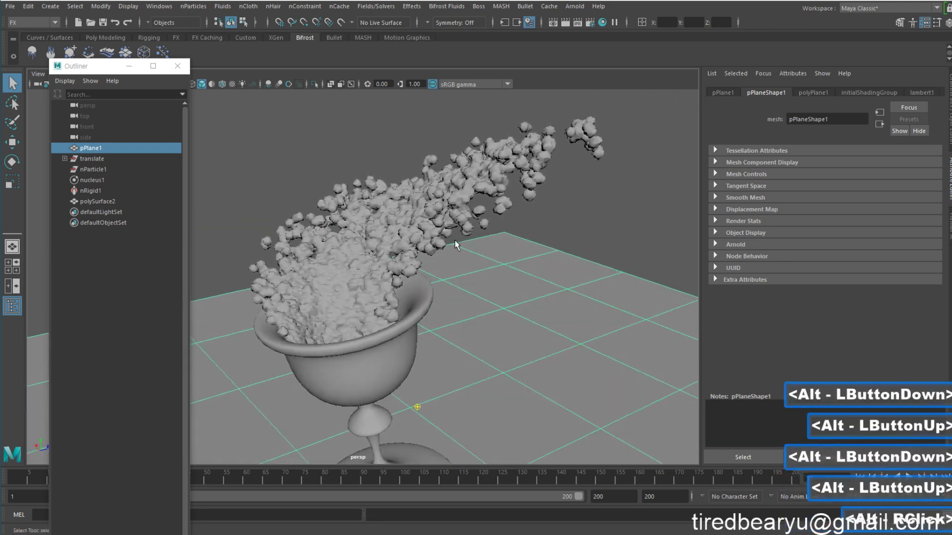
{"action": "middle_click_drag", "start_coordinate": [454, 242], "coordinate": [487, 236], "text": "alt"}
{"action": "left_click", "coordinate": [908, 477]}
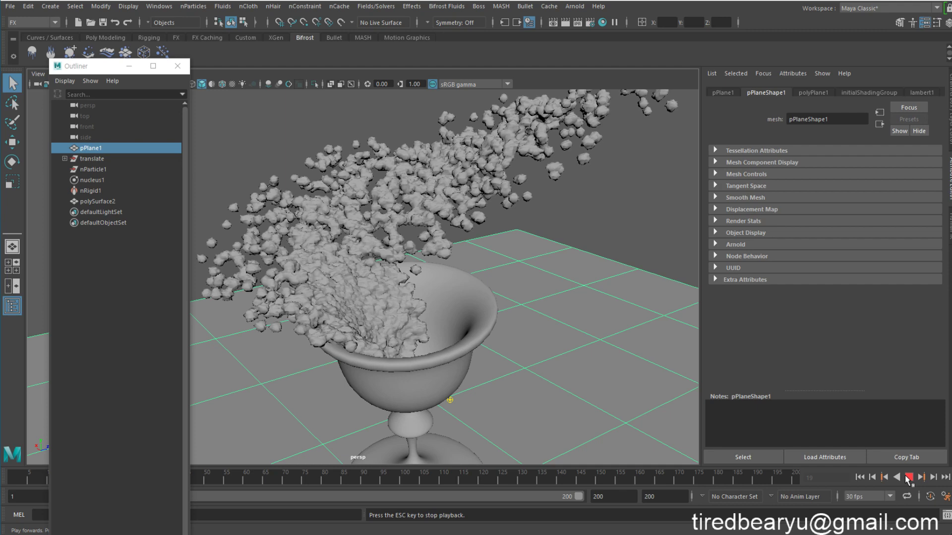
{"action": "left_click", "coordinate": [908, 478]}
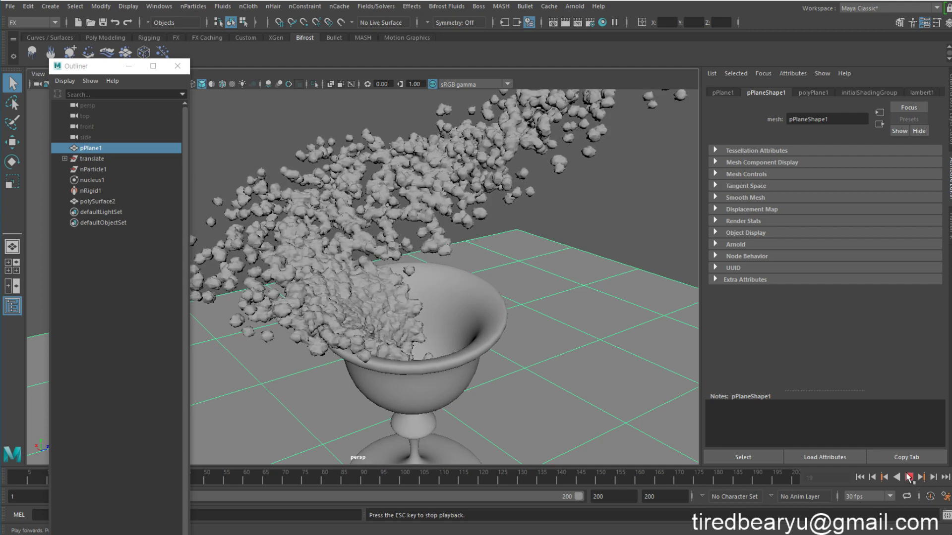
{"action": "left_click", "coordinate": [909, 478]}
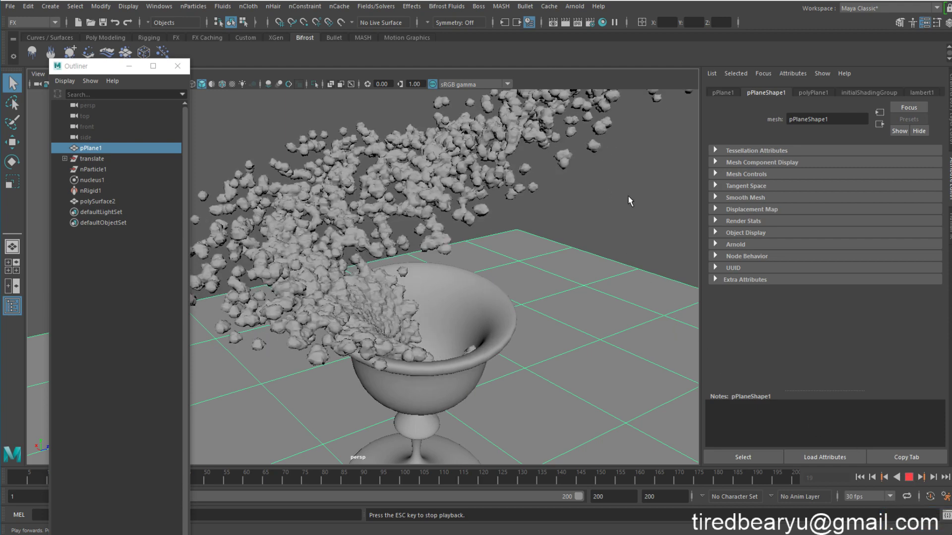
{"action": "left_click", "coordinate": [628, 196]}
{"action": "middle_click_drag", "start_coordinate": [520, 236], "coordinate": [549, 211], "text": "alt"}
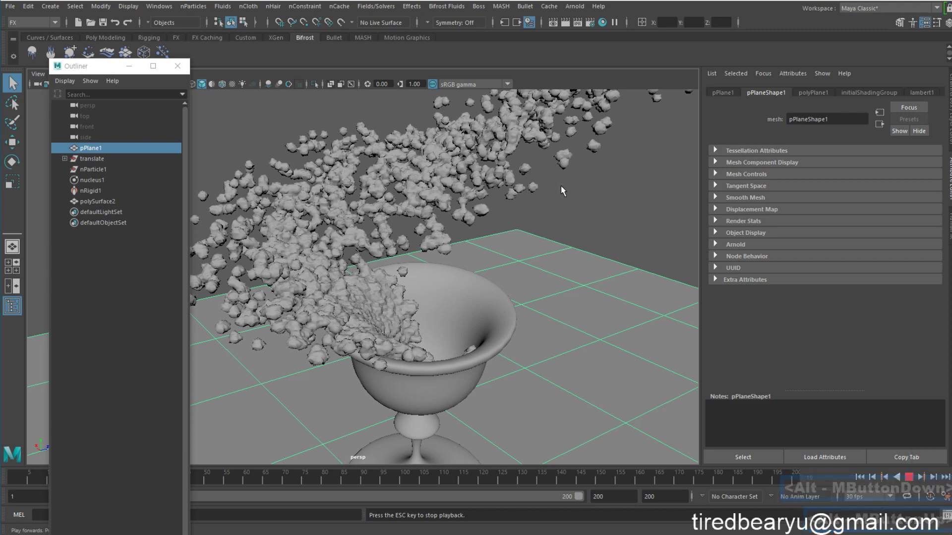
{"action": "middle_click_drag", "start_coordinate": [549, 173], "coordinate": [553, 194], "text": "alt"}
{"action": "left_click_drag", "start_coordinate": [553, 193], "coordinate": [563, 223], "text": "alt"}
- Select nParticle1 and show the nParticleShape1 attributes
{"action": "left_click", "coordinate": [551, 211]}
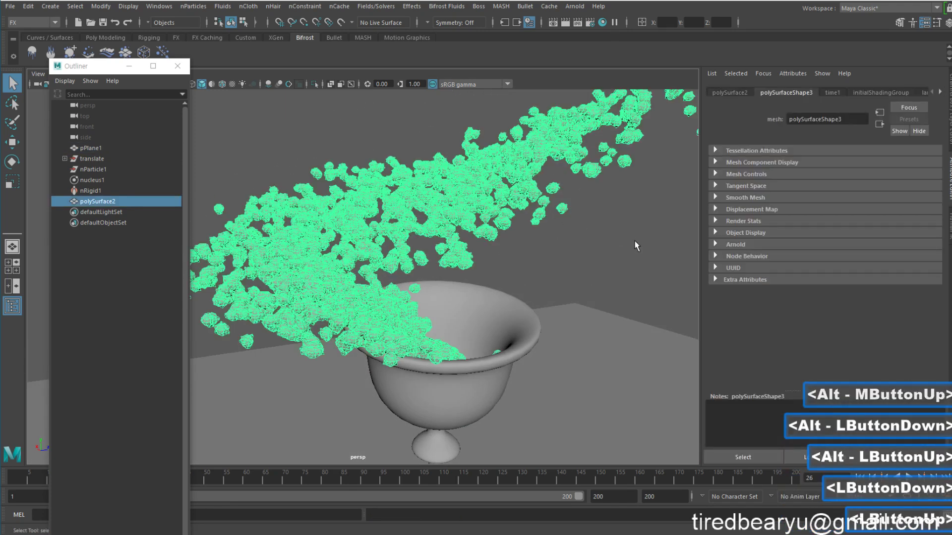
{"action": "key", "text": "ctrl"}
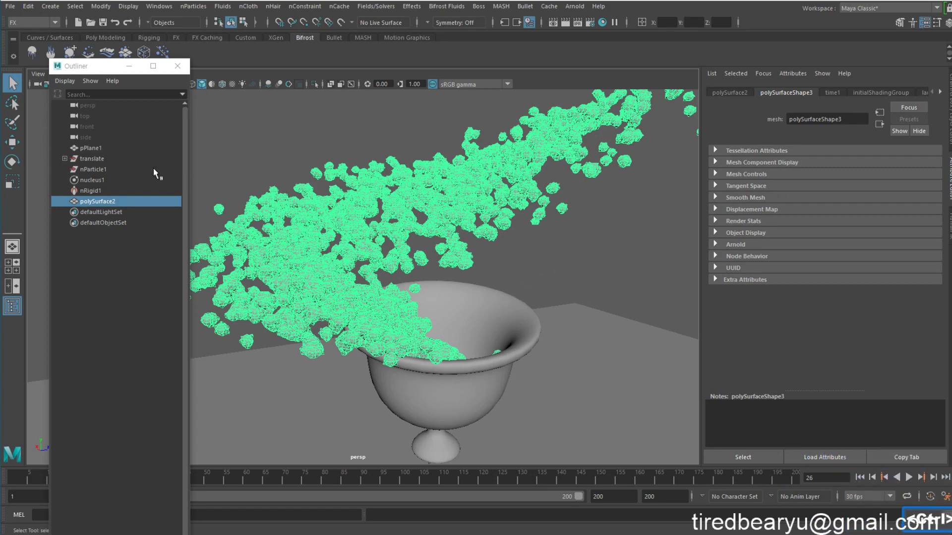
{"action": "left_click", "coordinate": [93, 169]}
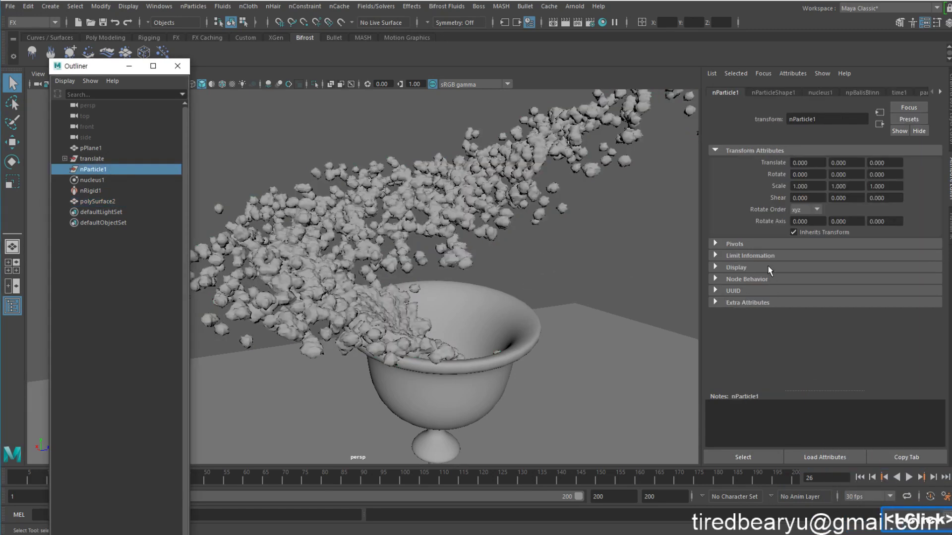
{"action": "left_click", "coordinate": [773, 93]}
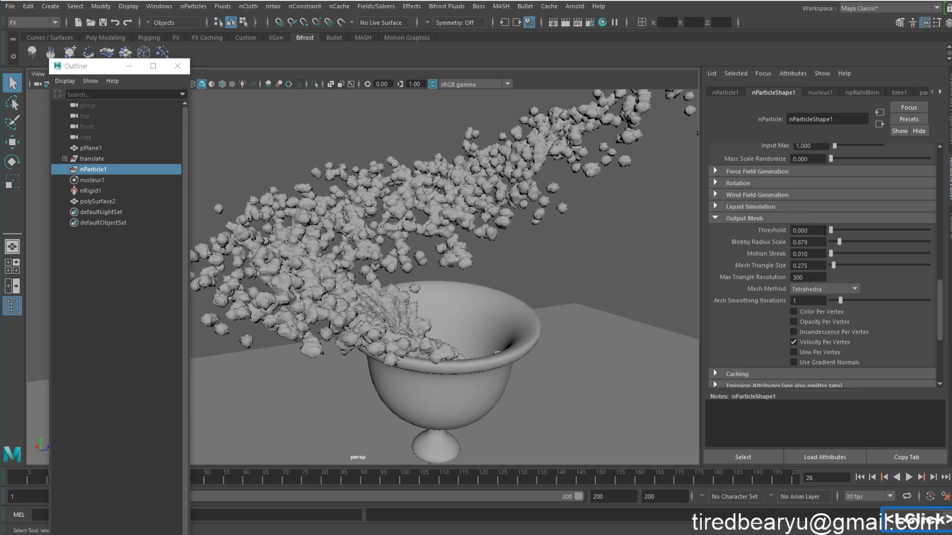
- Try Output Mesh Threshold values of 0.077 and 0.033 on nParticleShape1
{"action": "left_click_drag", "start_coordinate": [829, 229], "coordinate": [833, 233]}
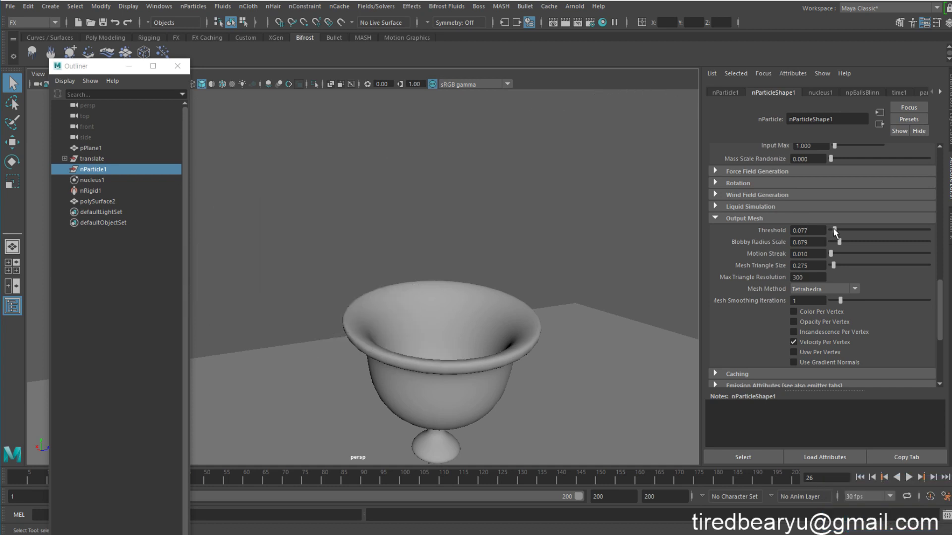
{"action": "left_click", "coordinate": [833, 230]}
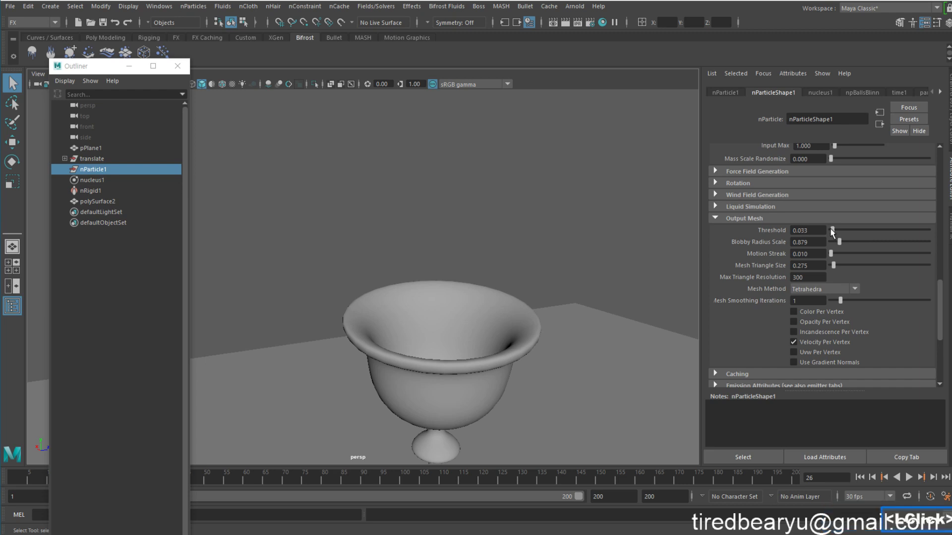
{"action": "left_click_drag", "start_coordinate": [831, 229], "coordinate": [829, 229]}
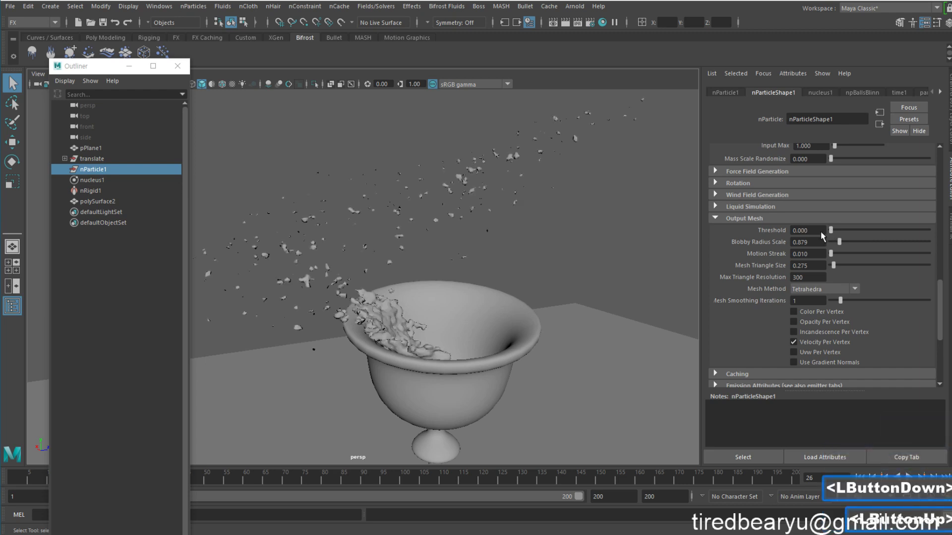
- Try an Output Mesh Threshold of 0.1 for the liquid
{"action": "left_click", "coordinate": [821, 232]}
{"action": "left_click_drag", "start_coordinate": [819, 231], "coordinate": [780, 230]}
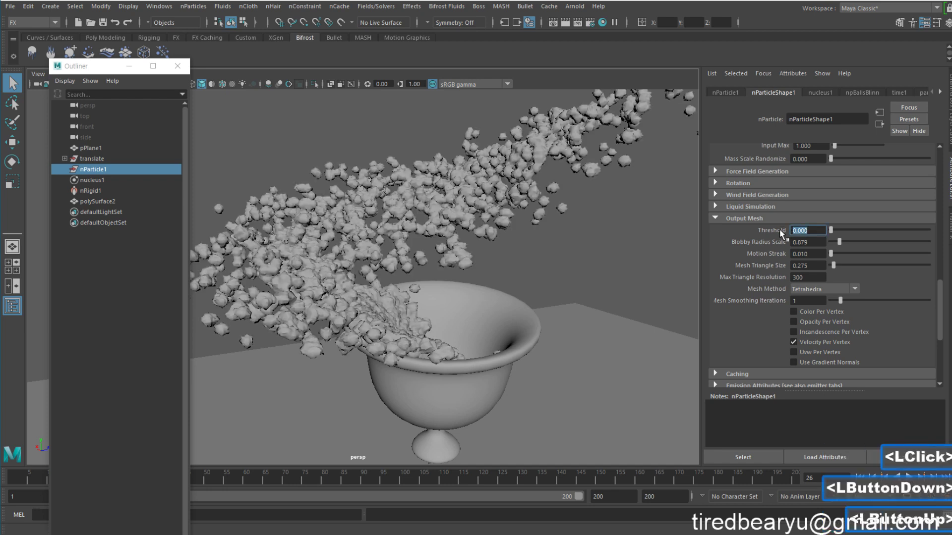
{"action": "key", "text": "BackSpace"}
{"action": "type", "text": "."}
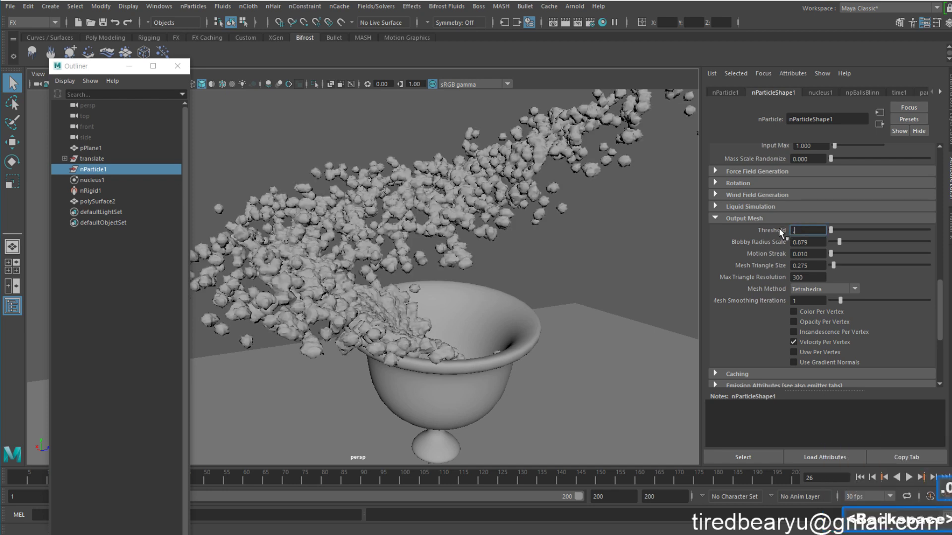
{"action": "type", "text": "1"}
{"action": "key", "text": "Return"}
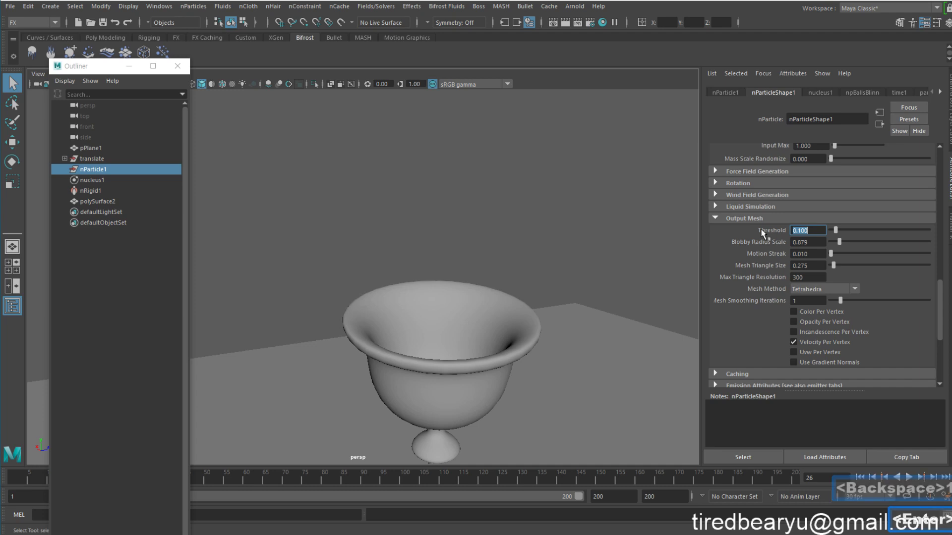
- Try Output Mesh Threshold values of 0.01 and 0.001 for the liquid
{"action": "type", "text": "0.01"}
{"action": "key", "text": "Return"}
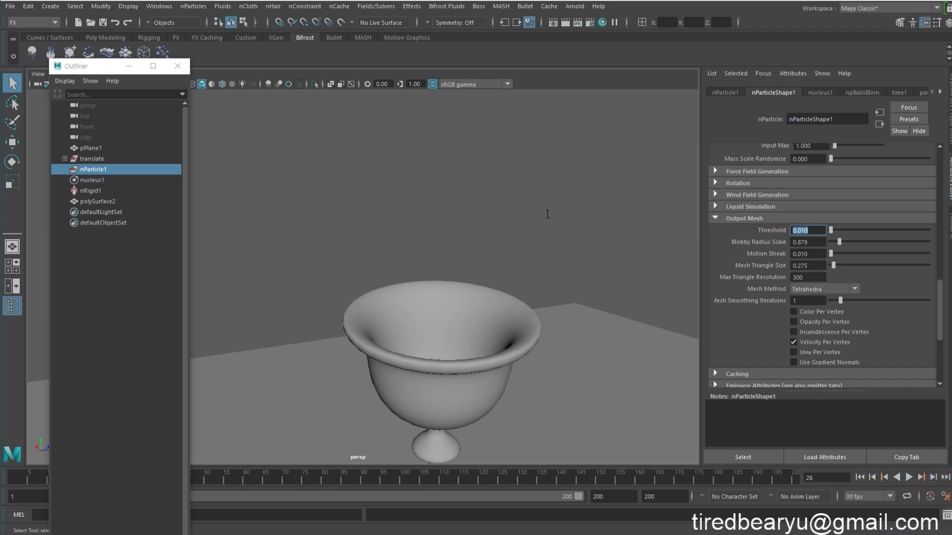
{"action": "type", "text": "0.001"}
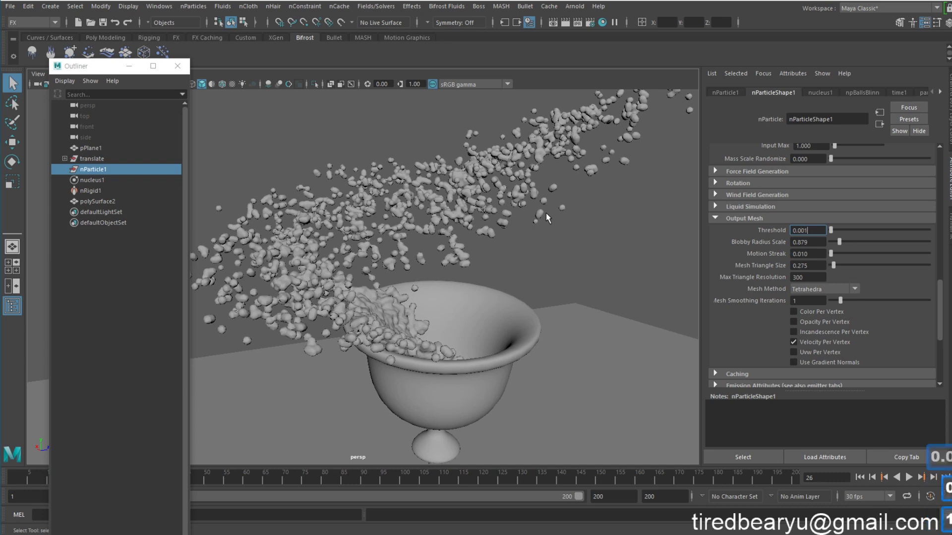
{"action": "key", "text": "Return"}
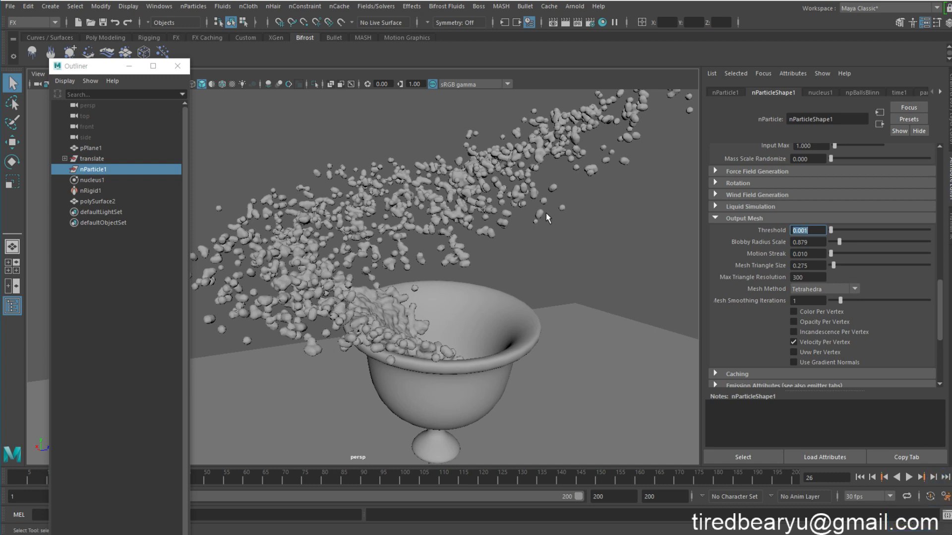
- Set the liquid's Output Mesh Threshold to 0.03
{"action": "type", "text": "0."}
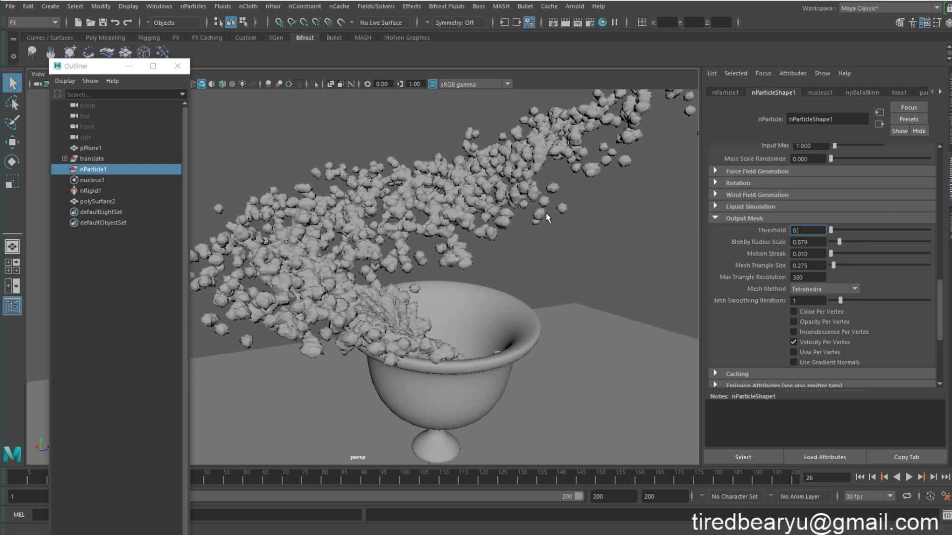
{"action": "type", "text": "03"}
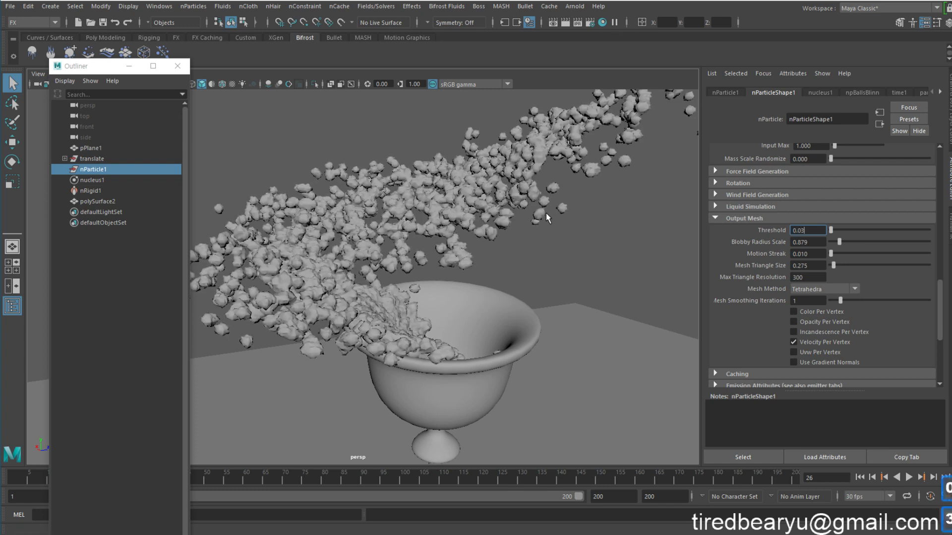
{"action": "key", "text": "Return"}
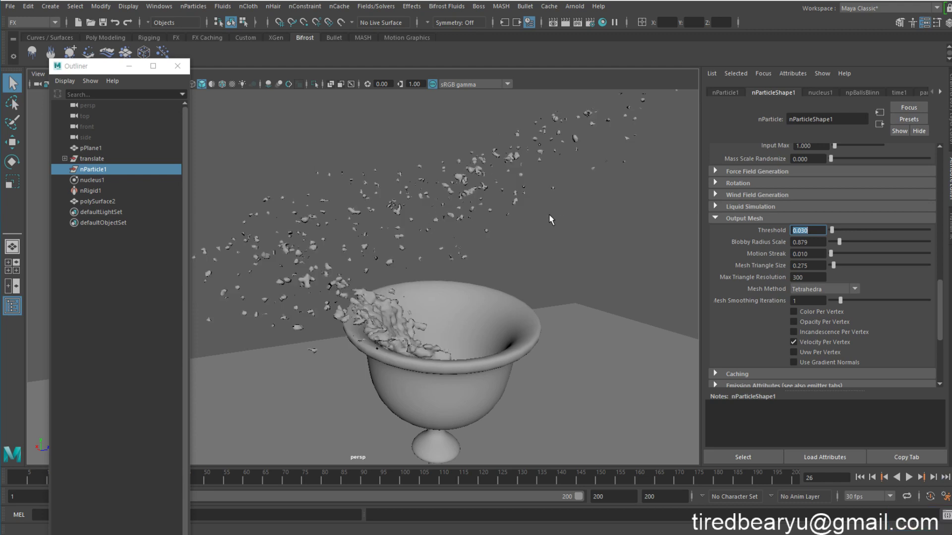
- Inspect the thinned liquid mesh around the goblet and replay the simulation up to the first splash
{"action": "left_click_drag", "start_coordinate": [506, 303], "coordinate": [484, 296], "text": "alt"}
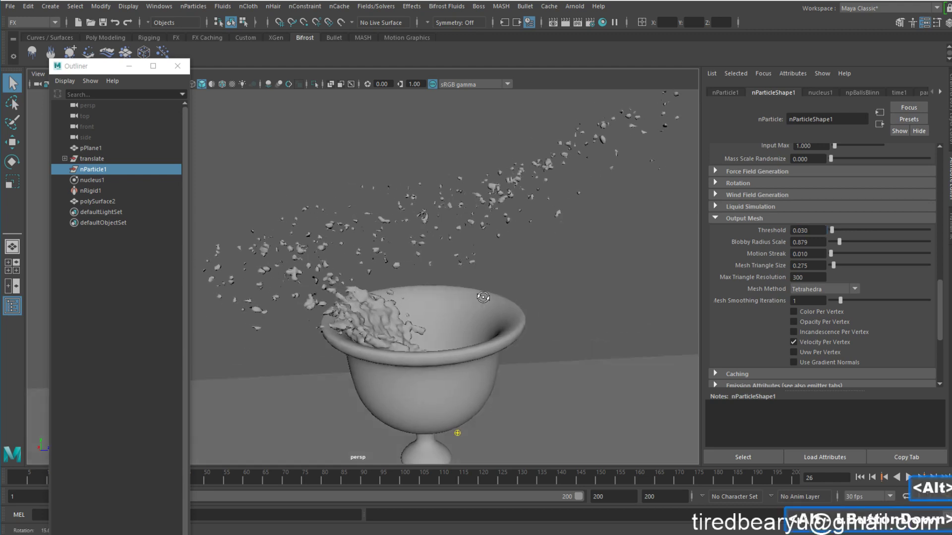
{"action": "right_click_drag", "start_coordinate": [484, 296], "coordinate": [503, 292], "text": "alt"}
{"action": "left_click_drag", "start_coordinate": [502, 293], "coordinate": [527, 300], "text": "alt"}
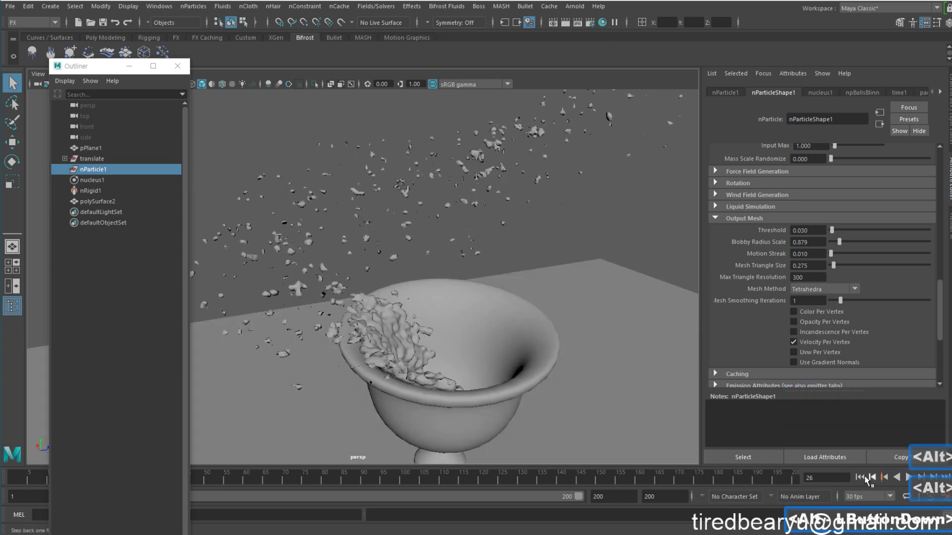
{"action": "left_click", "coordinate": [910, 477]}
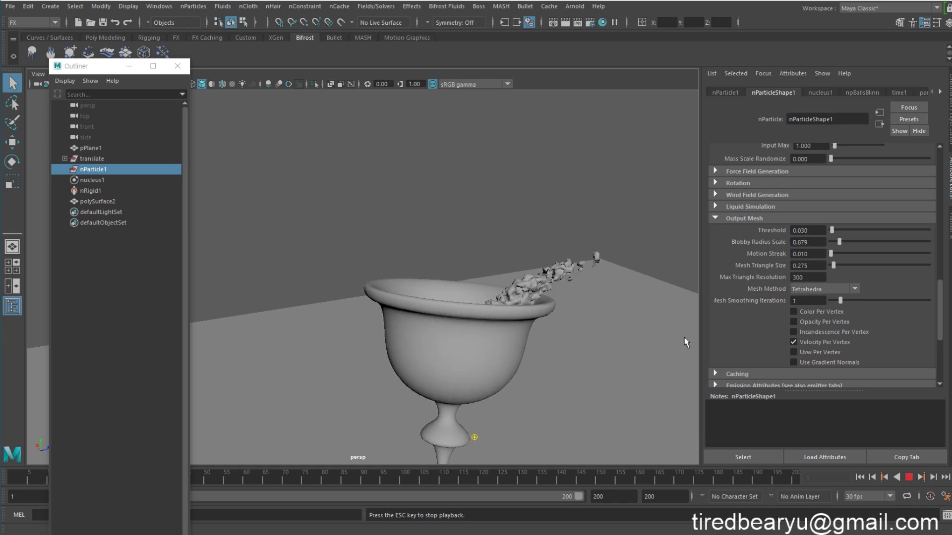
{"action": "left_click", "coordinate": [911, 477]}
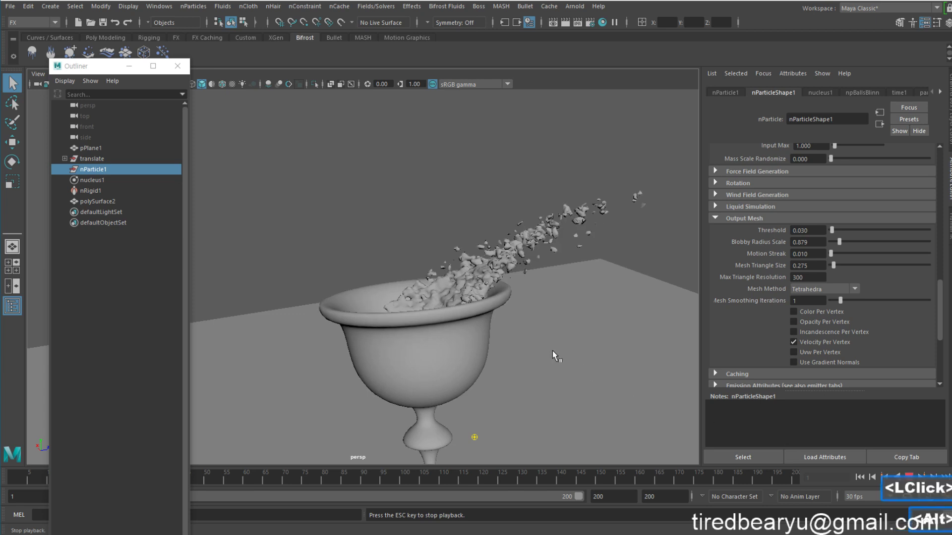
{"action": "right_click_drag", "start_coordinate": [525, 335], "coordinate": [472, 316], "text": "alt"}
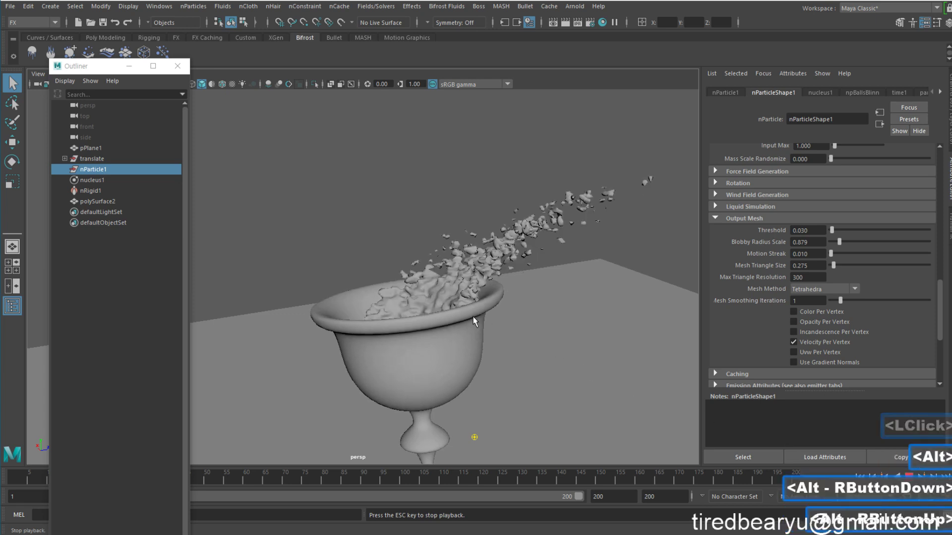
- Make the floor plane under the goblet an nCloth passive collider
{"action": "left_click", "coordinate": [623, 314]}
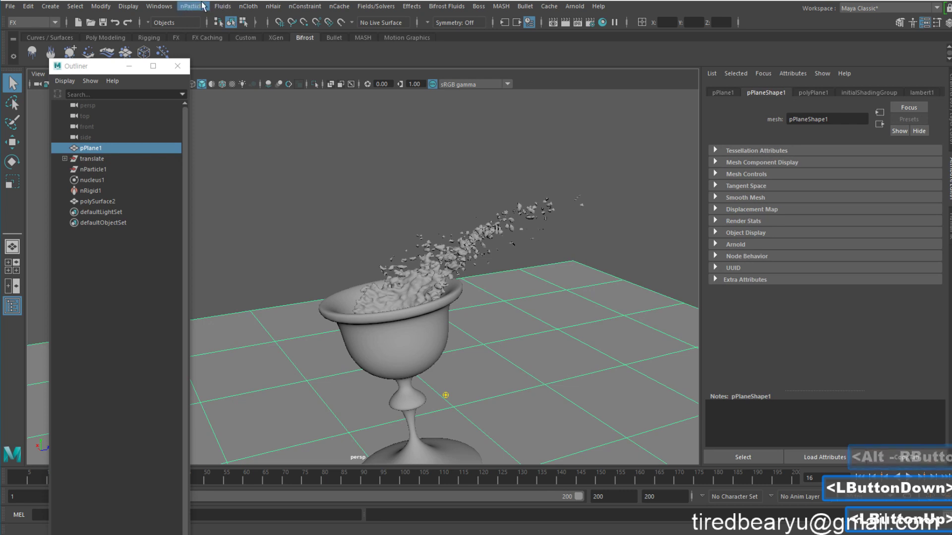
{"action": "left_click", "coordinate": [247, 6]}
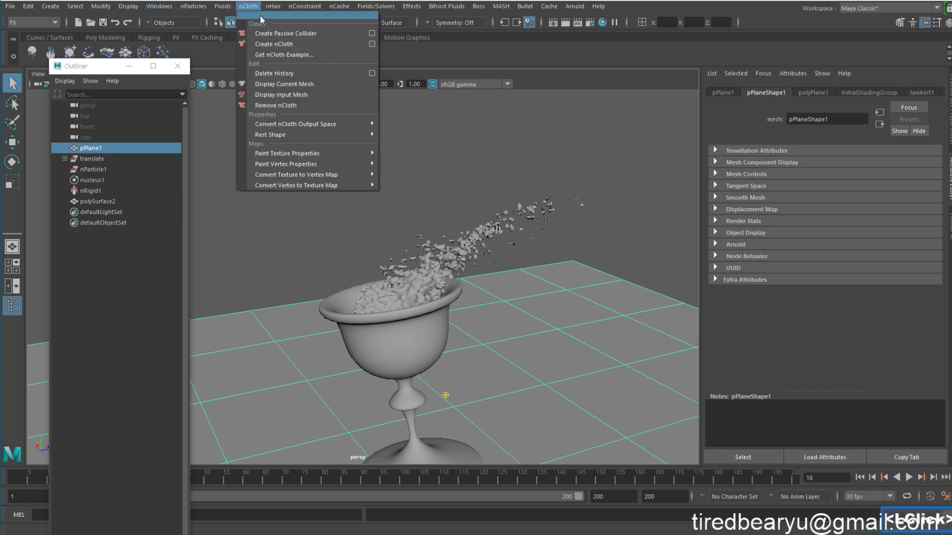
{"action": "left_click", "coordinate": [285, 33]}
{"action": "right_click_drag", "start_coordinate": [496, 248], "coordinate": [548, 202], "text": "alt"}
{"action": "middle_click_drag", "start_coordinate": [548, 201], "coordinate": [531, 193], "text": "alt"}
{"action": "left_click_drag", "start_coordinate": [531, 194], "coordinate": [599, 204], "text": "alt"}
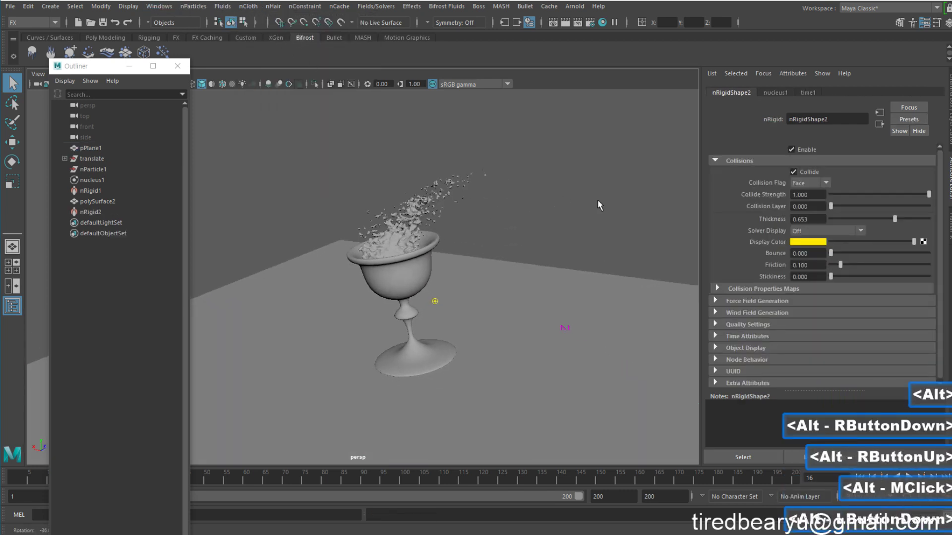
{"action": "middle_click_drag", "start_coordinate": [555, 237], "coordinate": [571, 225], "text": "alt"}
{"action": "right_click_drag", "start_coordinate": [572, 225], "coordinate": [606, 223], "text": "alt"}
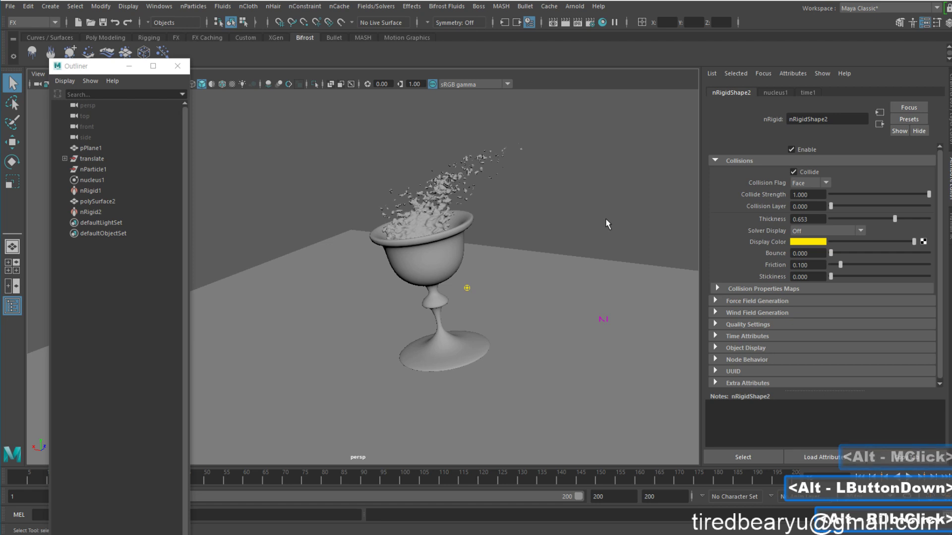
- Continue the simulation to frame 32, stop it, and examine the splashed liquid mesh around the goblet
{"action": "left_click", "coordinate": [910, 478]}
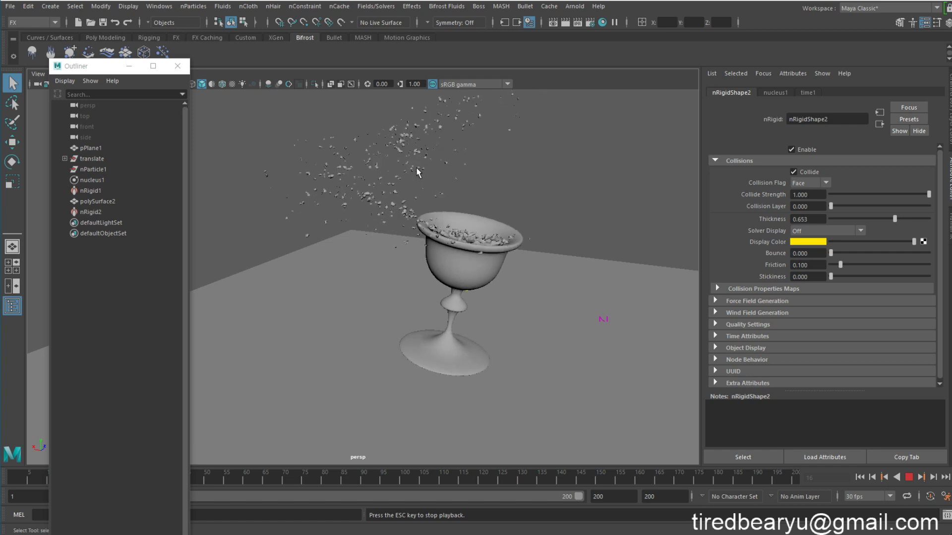
{"action": "left_click", "coordinate": [912, 477]}
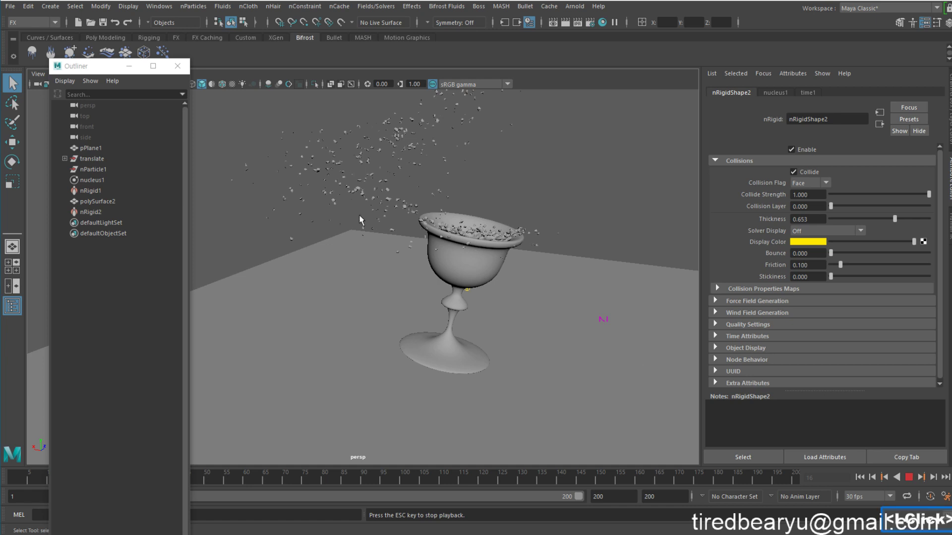
{"action": "left_click", "coordinate": [407, 157]}
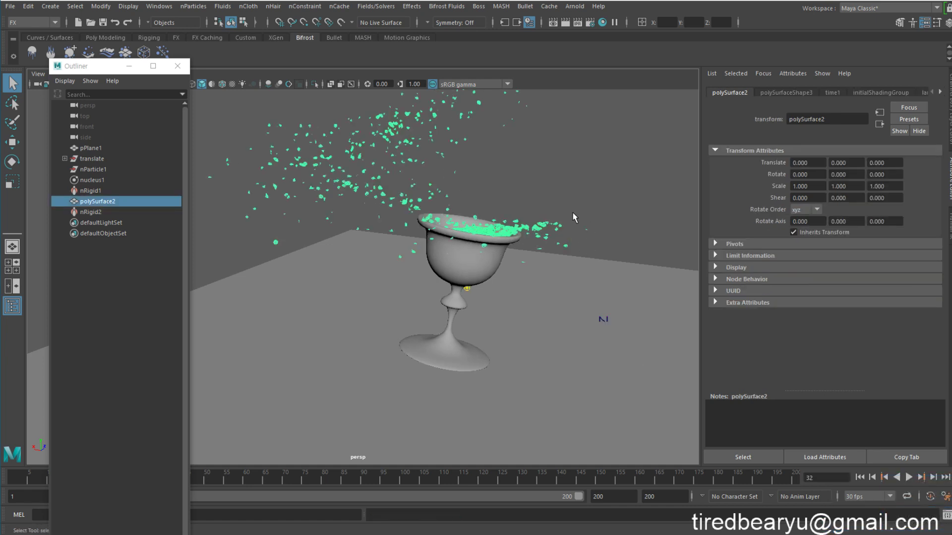
{"action": "left_click_drag", "start_coordinate": [629, 317], "coordinate": [560, 244], "text": "alt"}
{"action": "middle_click_drag", "start_coordinate": [560, 244], "coordinate": [564, 263], "text": "alt"}
{"action": "left_click_drag", "start_coordinate": [564, 263], "coordinate": [560, 275], "text": "alt"}
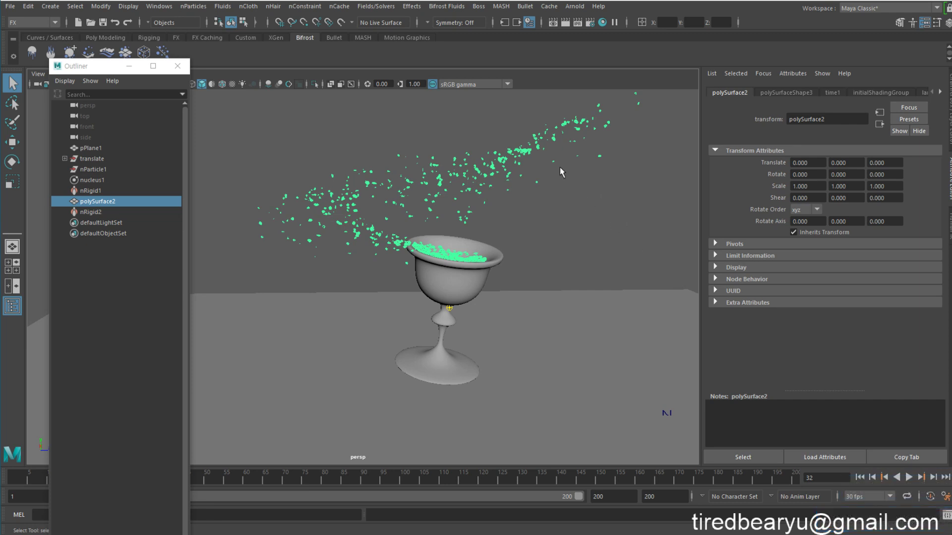
{"action": "mouse_move", "coordinate": [532, 167]}
{"action": "left_mouse_down", "text": "alt"}
{"action": "mouse_move", "coordinate": [501, 152]}
{"action": "mouse_move", "coordinate": [525, 162]}
{"action": "left_mouse_up", "text": "alt"}
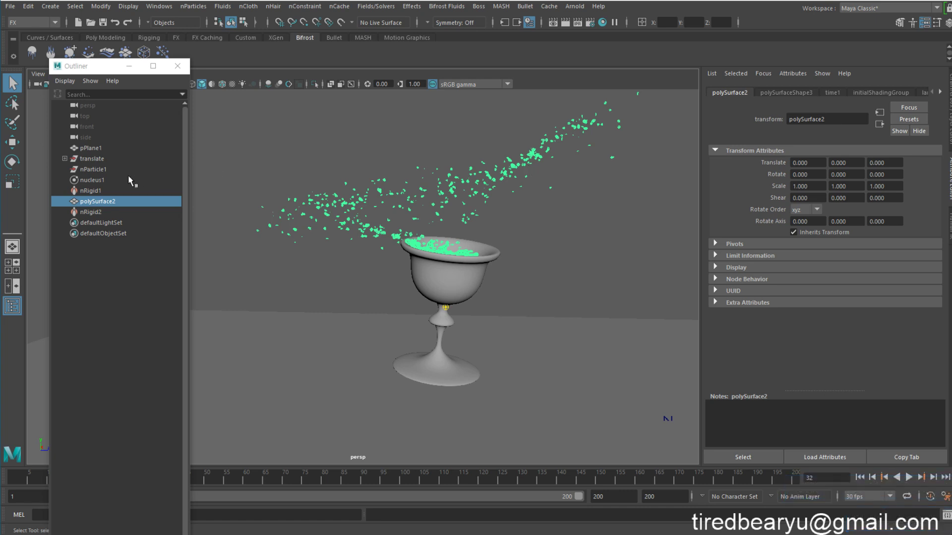
- Set the Gravity of the nucleus1 solver to 50
{"action": "left_click", "coordinate": [91, 180]}
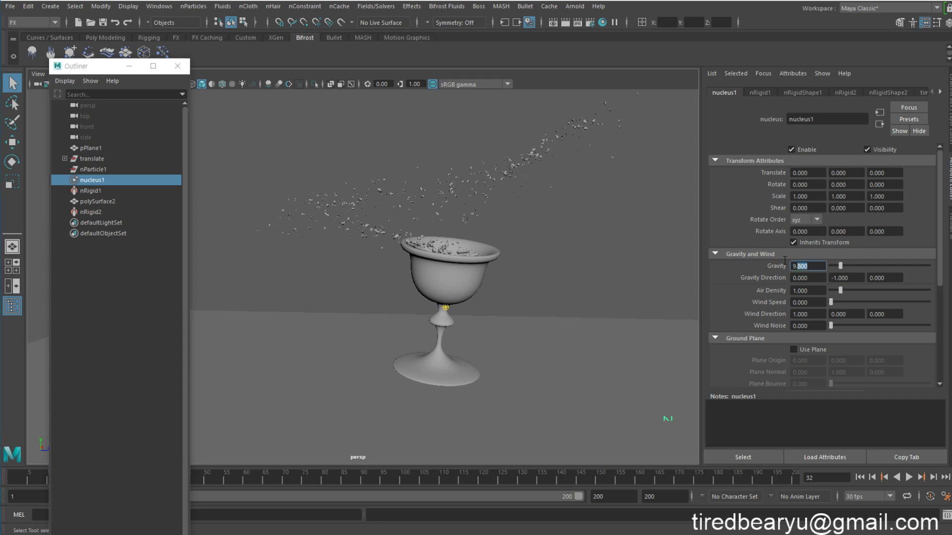
{"action": "left_click", "coordinate": [814, 267]}
{"action": "type", "text": "50"}
{"action": "key", "text": "Return"}
- Replay the simulation from the first frame, pause at frame 7 to examine the liquid inside the goblet, and resume playback
{"action": "left_click", "coordinate": [860, 477]}
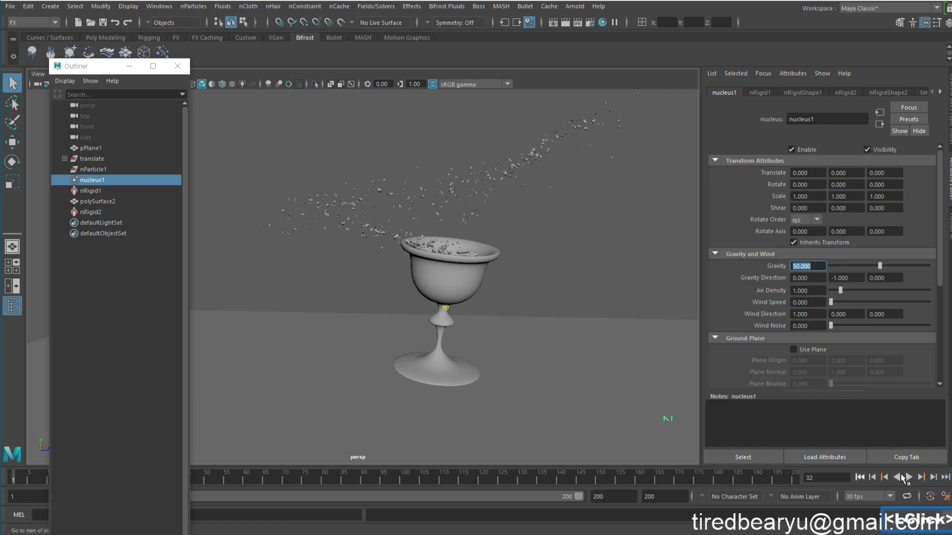
{"action": "left_click", "coordinate": [908, 477]}
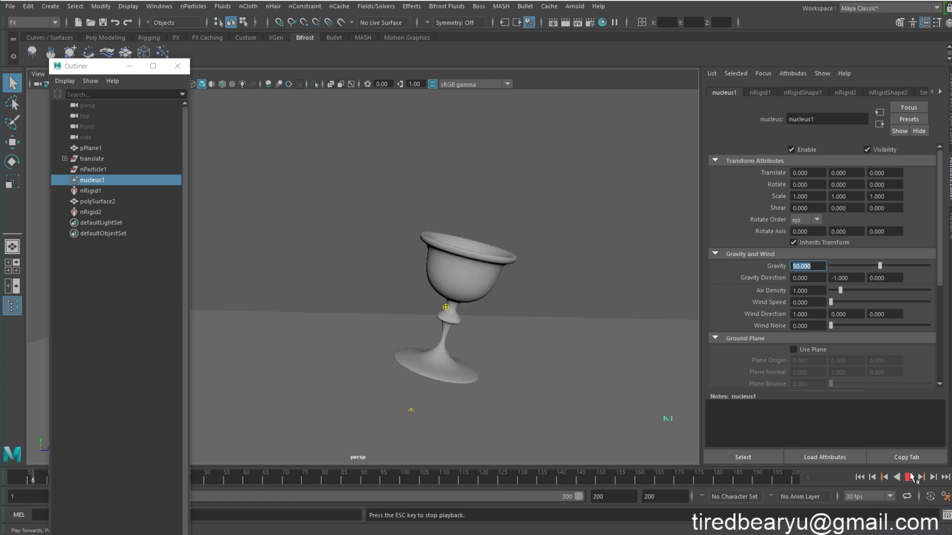
{"action": "left_click", "coordinate": [910, 475]}
{"action": "left_click_drag", "start_coordinate": [475, 265], "coordinate": [497, 317], "text": "alt"}
{"action": "right_click_drag", "start_coordinate": [497, 317], "coordinate": [575, 329], "text": "alt"}
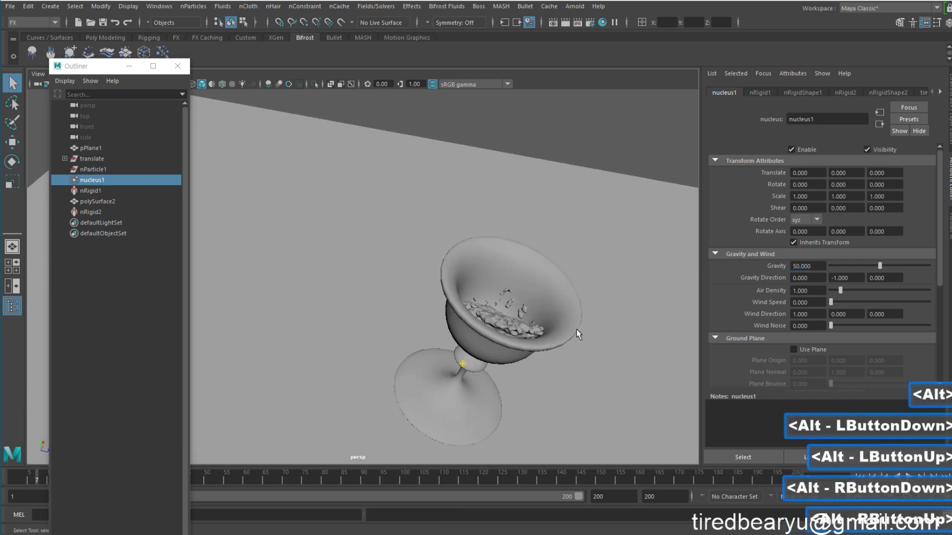
{"action": "middle_click_drag", "start_coordinate": [556, 305], "coordinate": [534, 274], "text": "alt"}
{"action": "left_click_drag", "start_coordinate": [534, 274], "coordinate": [536, 252], "text": "alt"}
{"action": "left_click_drag", "start_coordinate": [669, 339], "coordinate": [673, 310], "text": "alt"}
{"action": "right_click_drag", "start_coordinate": [673, 311], "coordinate": [633, 301], "text": "alt"}
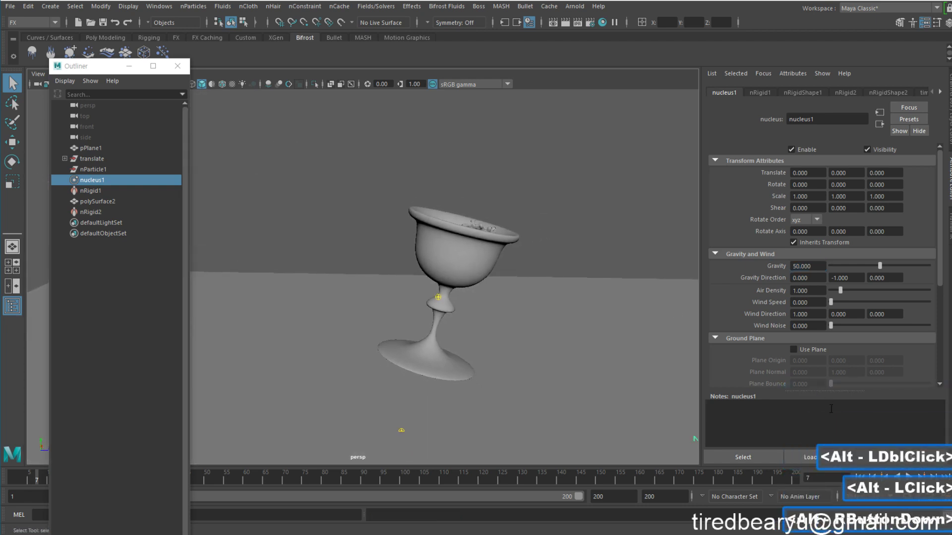
{"action": "left_click", "coordinate": [909, 477]}
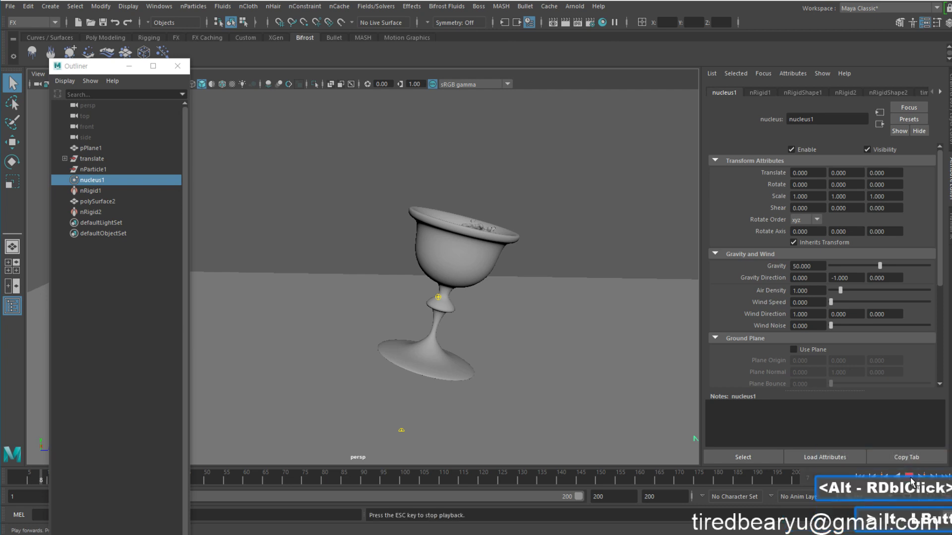